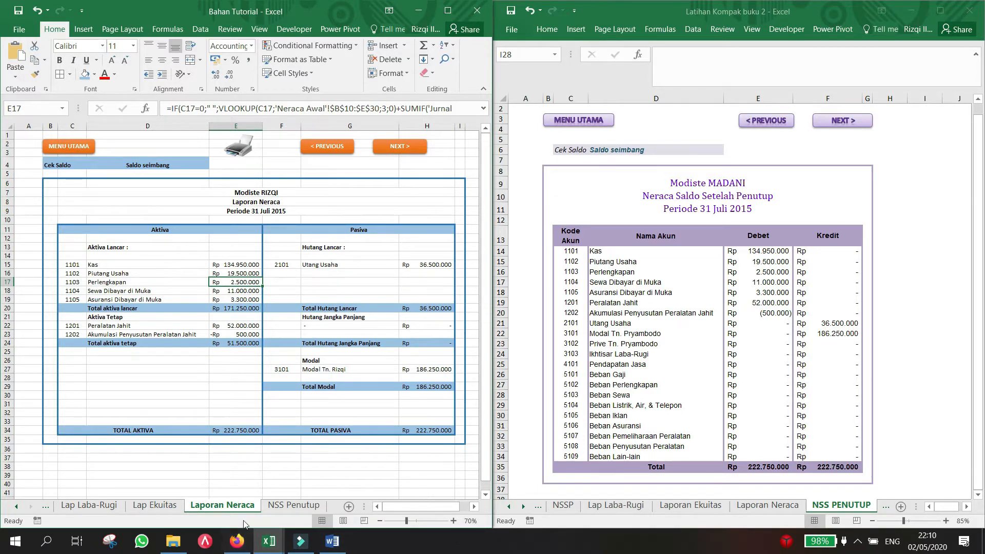
Compare the blank NSS Penutup sheet with the reference workbook's closing trial balance and the layouts of the Neraca Saldo and NSSP sheets.
click(294, 506)
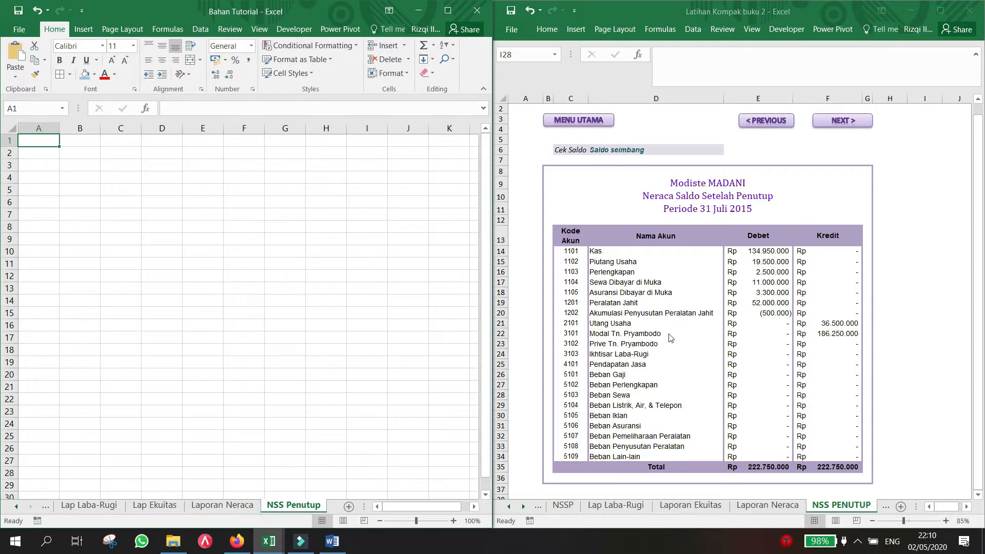
click(682, 184)
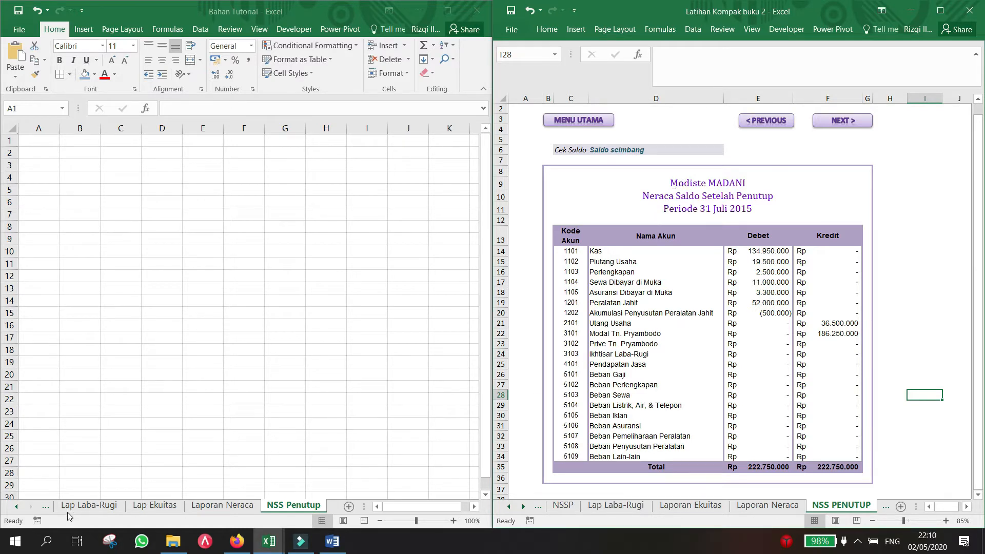
click(51, 509)
click(51, 510)
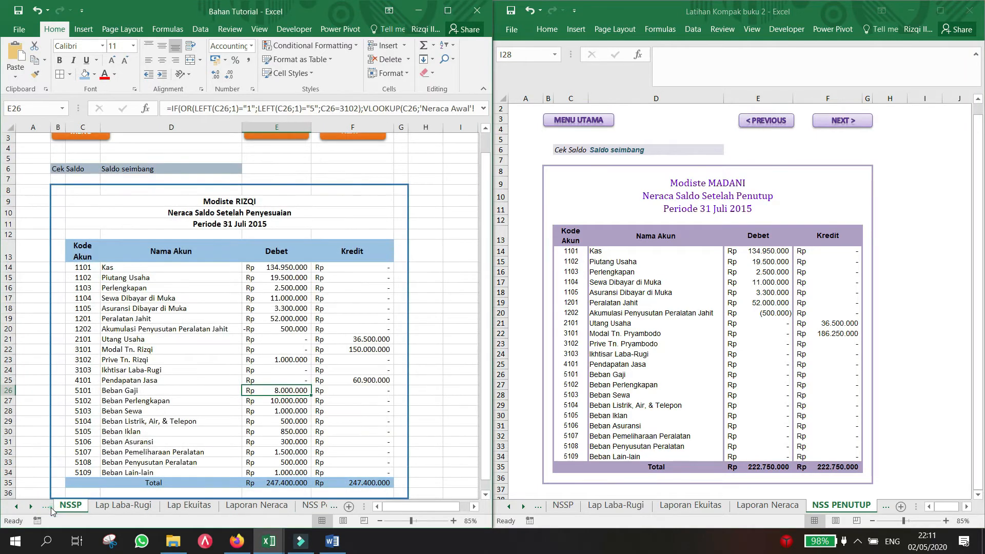
click(51, 510)
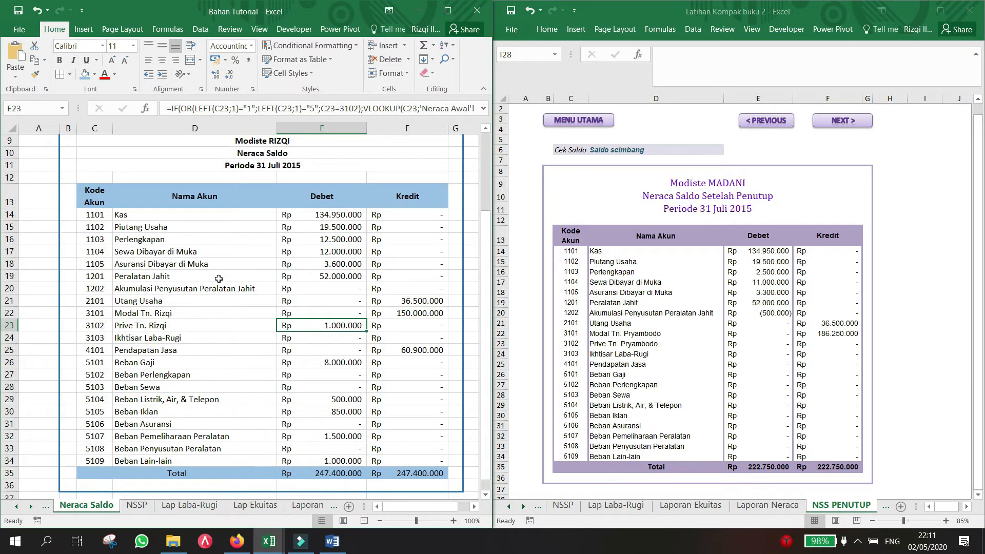
scroll(218, 278, up, 2)
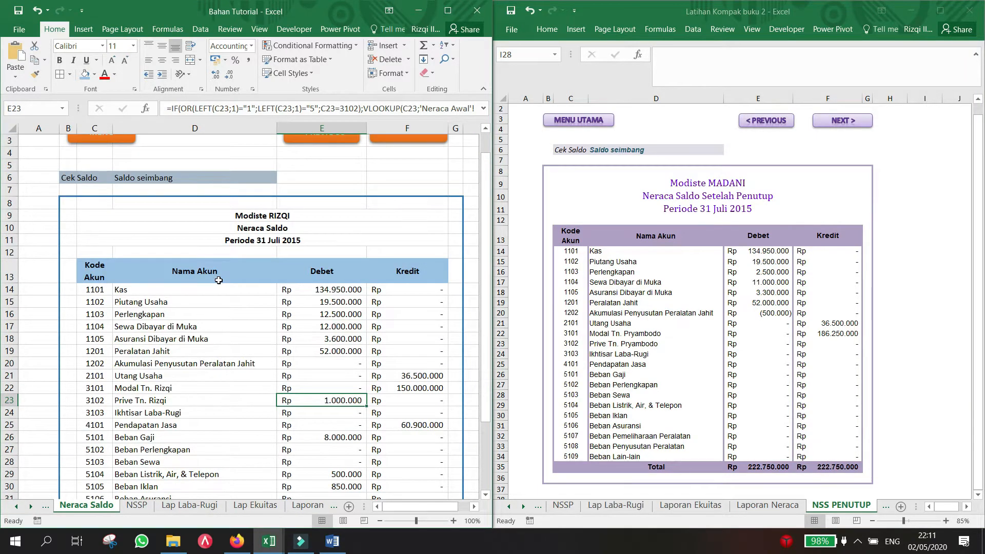
scroll(218, 280, down, 1)
click(136, 504)
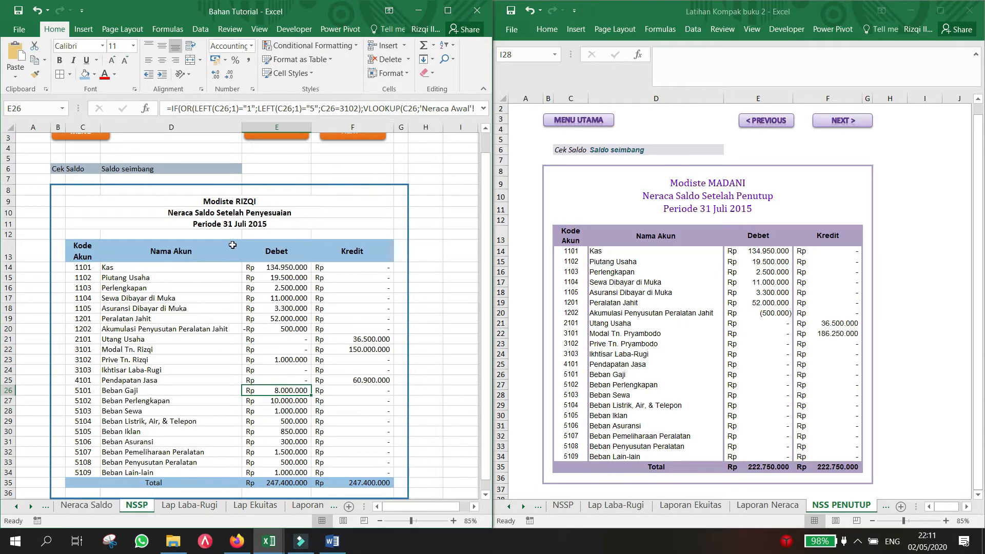
scroll(262, 351, up, 1)
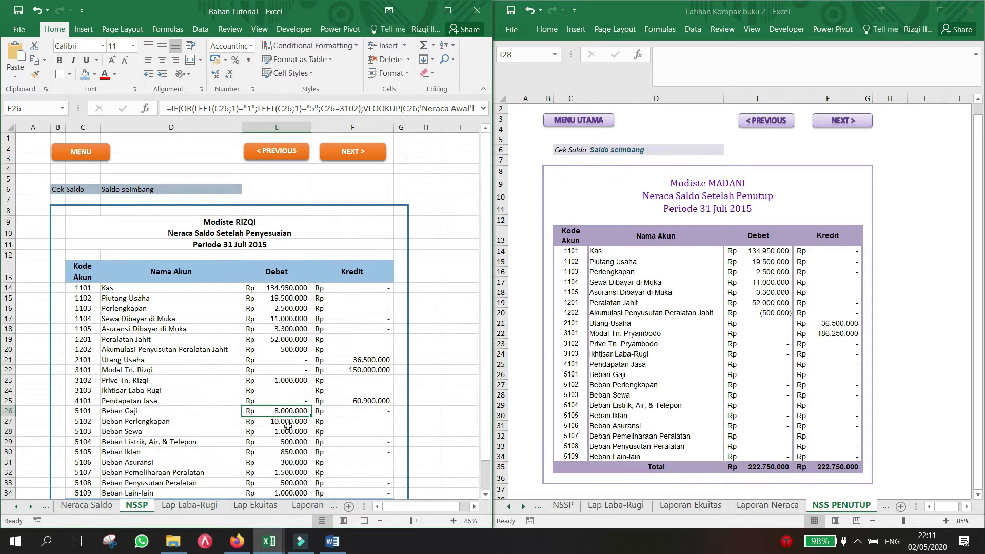
click(309, 507)
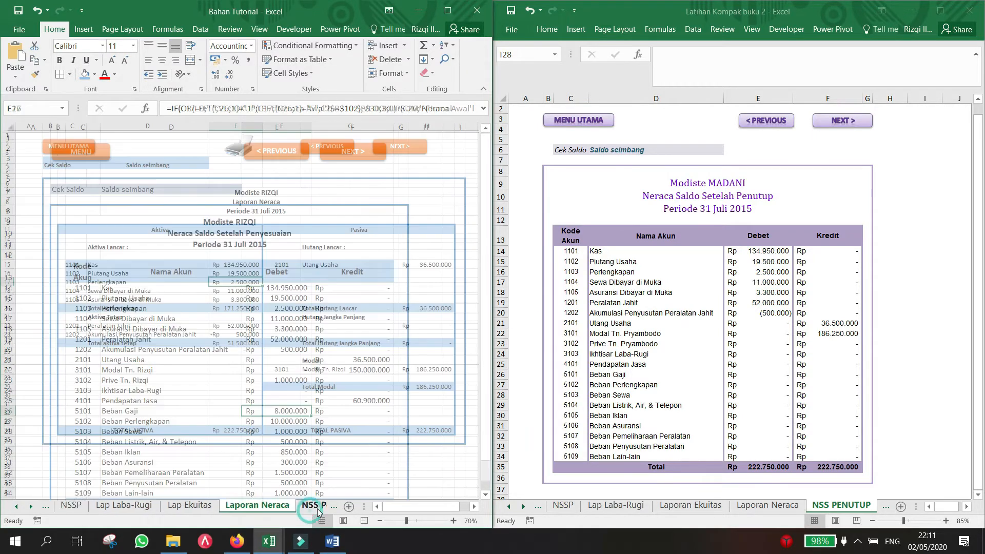
click(317, 508)
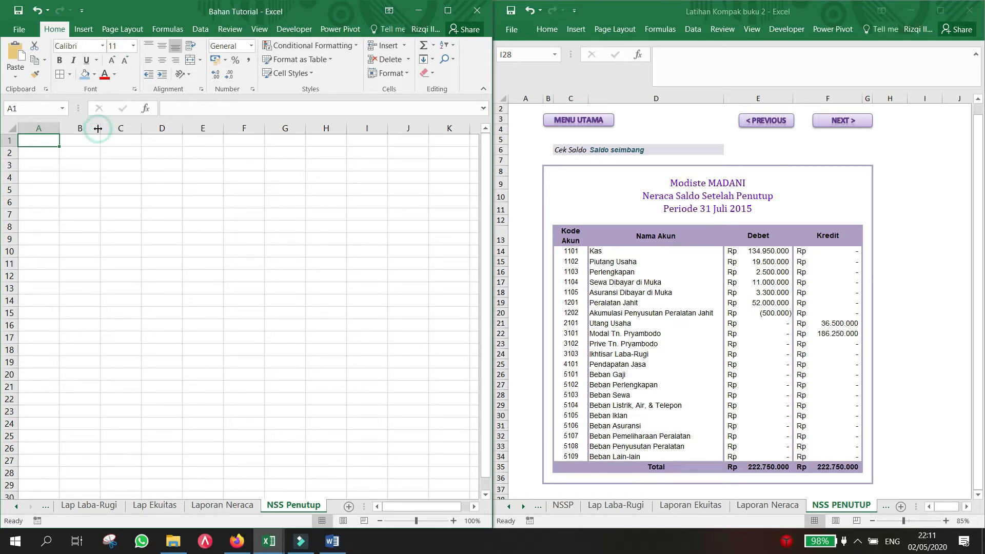
Narrow column B and widen columns D, E and F on the NSS Penutup sheet.
drag(97, 129, 81, 131)
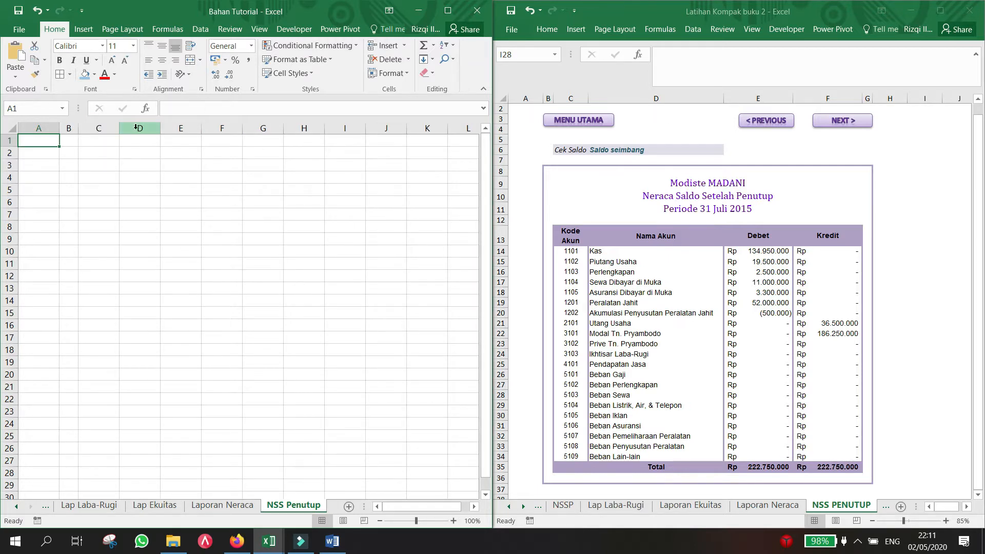
drag(160, 127, 403, 131)
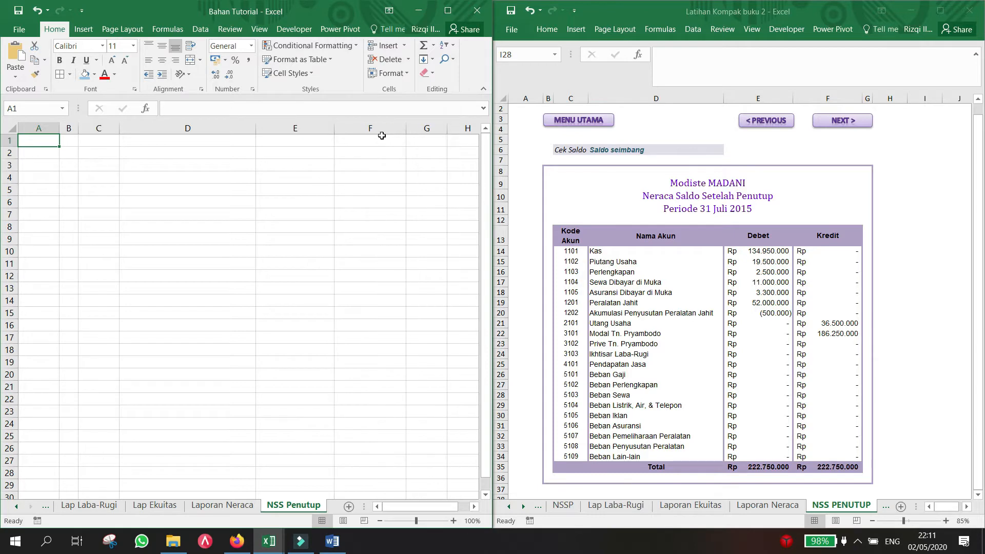
click(350, 128)
Copy the MENU UTAMA button from the Laporan Neraca sheet and paste it at cell B2 of NSS Penutup.
click(203, 505)
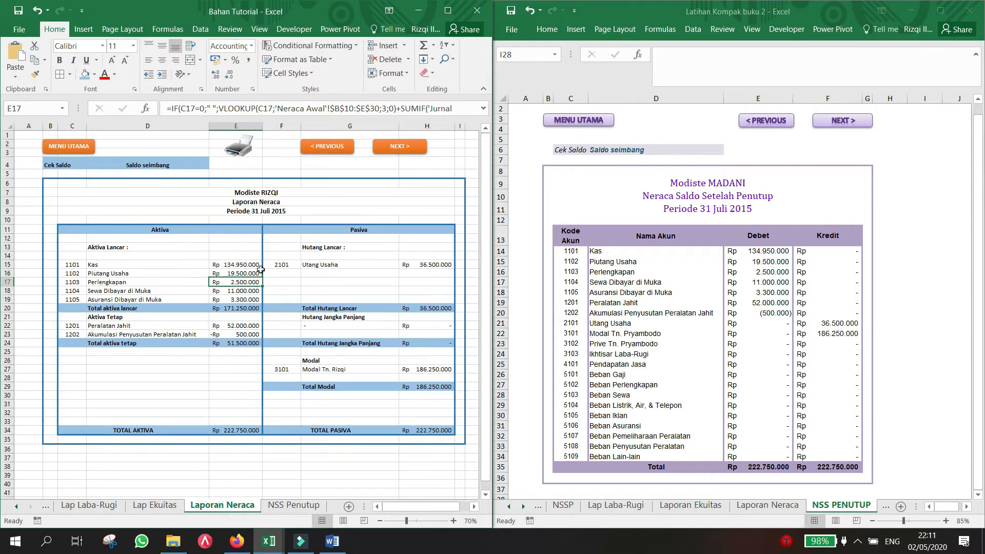
right_click(64, 141)
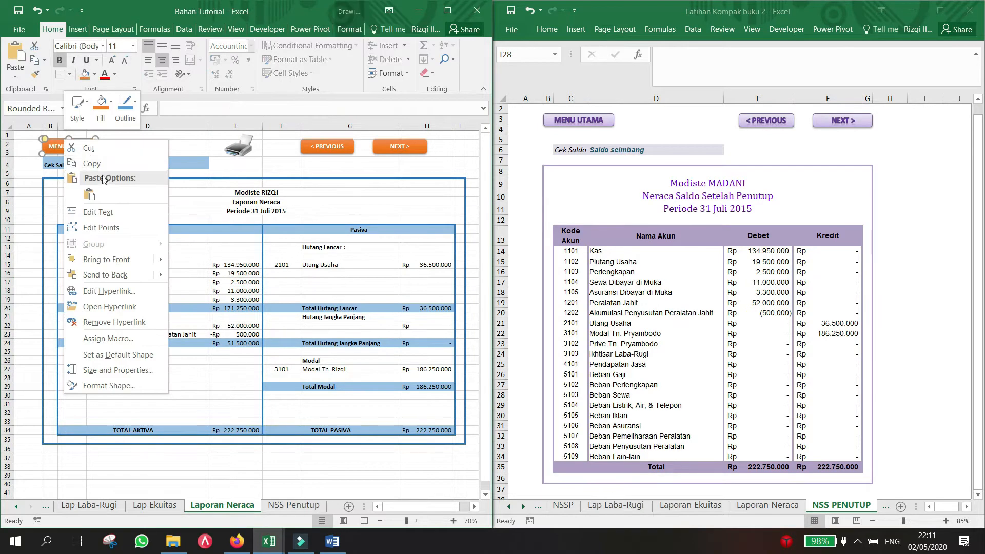
click(77, 147)
right_click(76, 148)
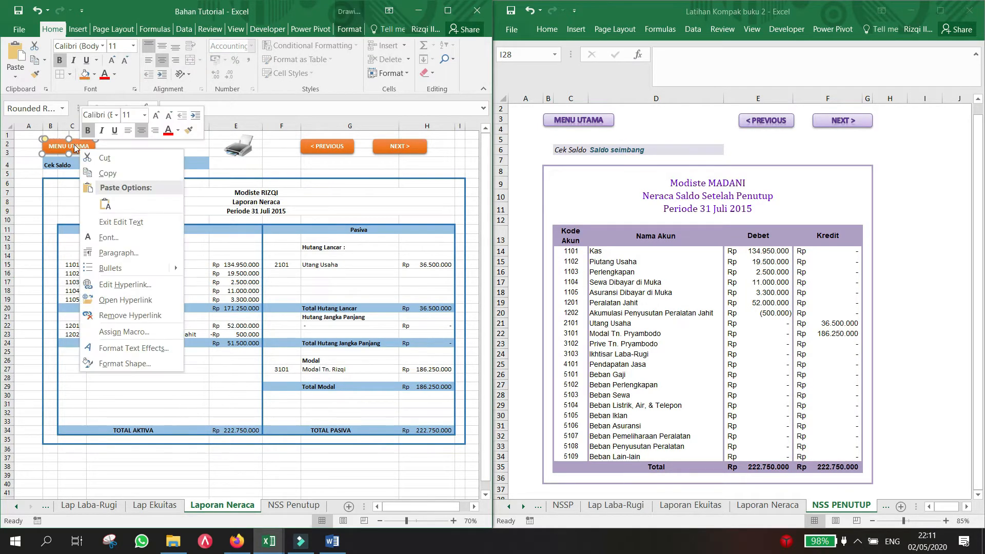
click(76, 145)
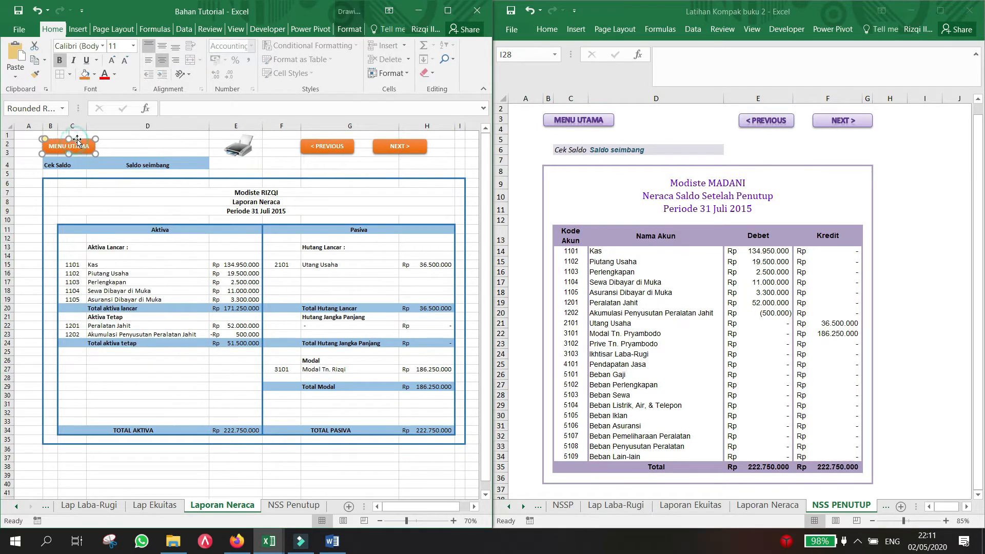
right_click(78, 138)
click(118, 163)
click(276, 504)
click(69, 153)
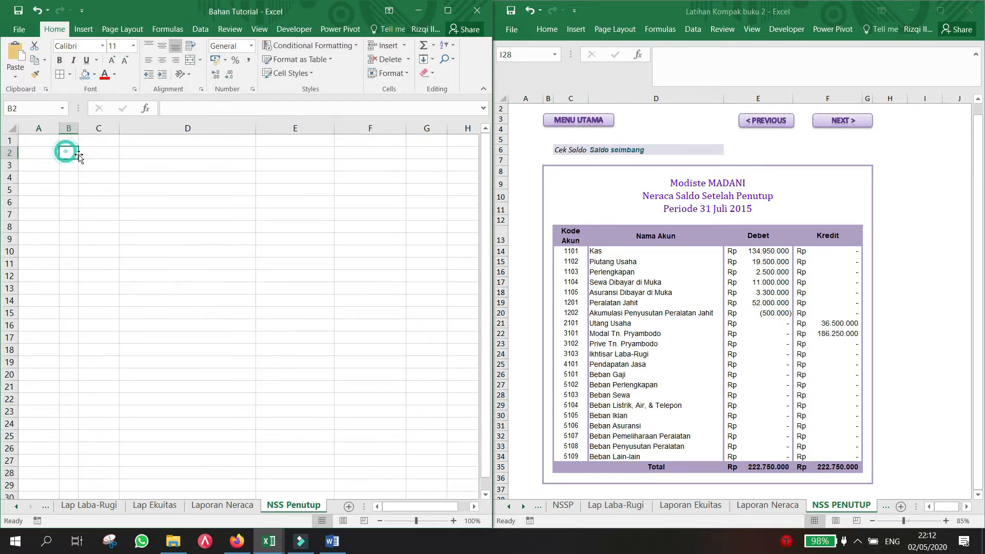
key(ctrl+v)
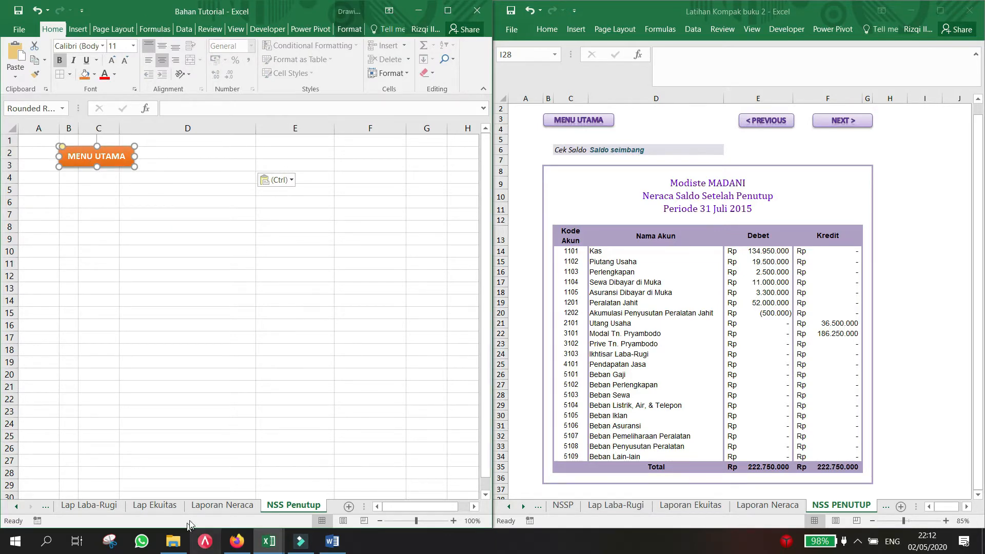
Copy the < PREVIOUS button from the Laporan Neraca sheet and paste it at cell E2 of NSS Penutup.
click(222, 505)
right_click(338, 149)
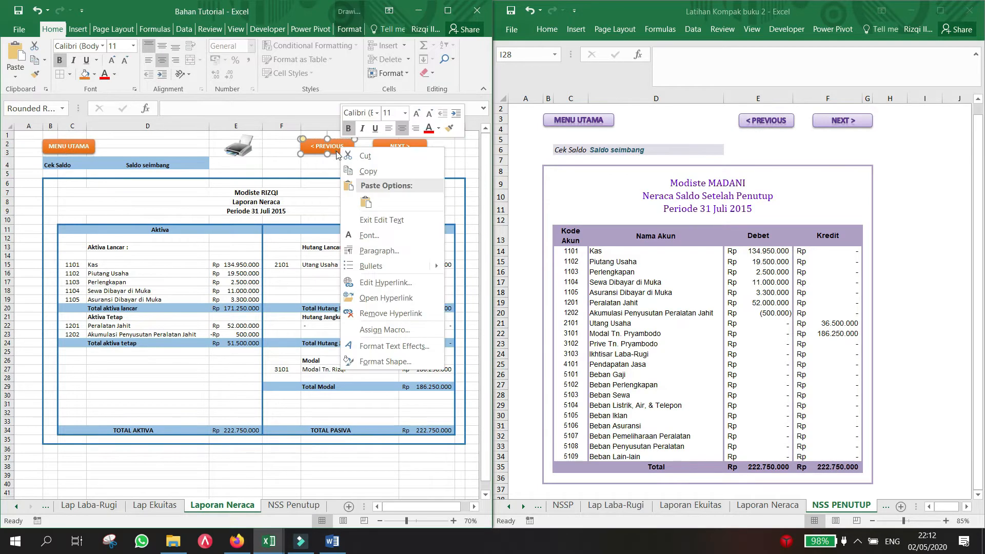
click(337, 152)
right_click(336, 150)
click(363, 177)
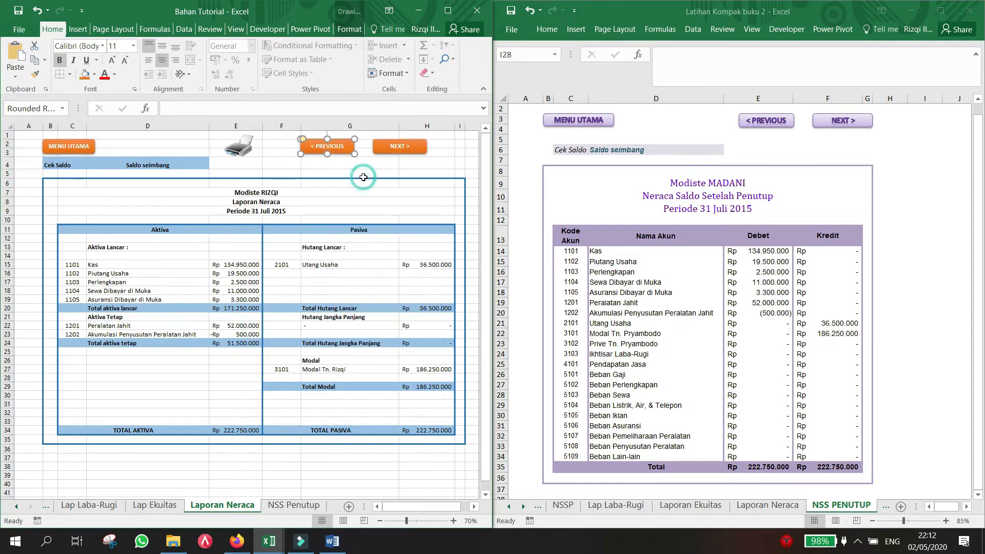
click(294, 507)
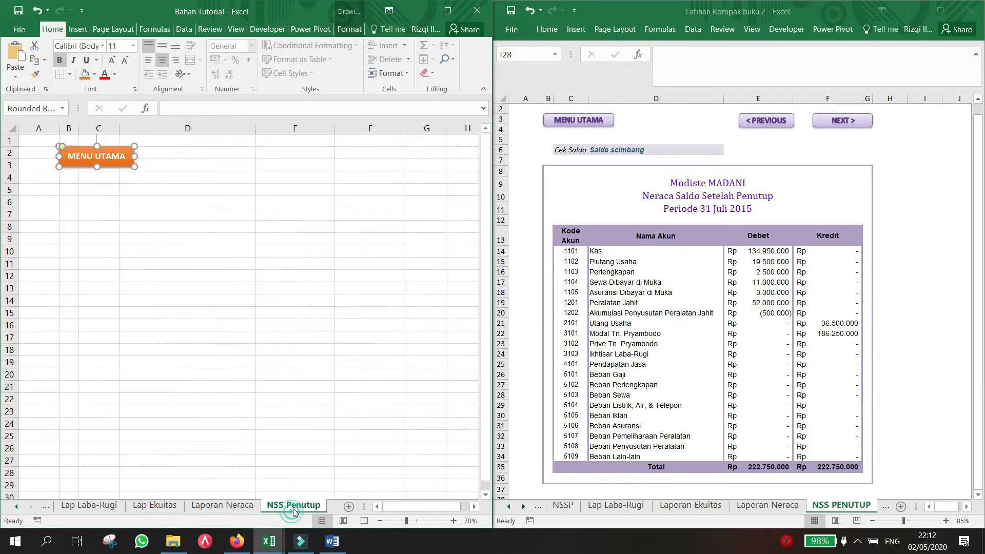
click(294, 153)
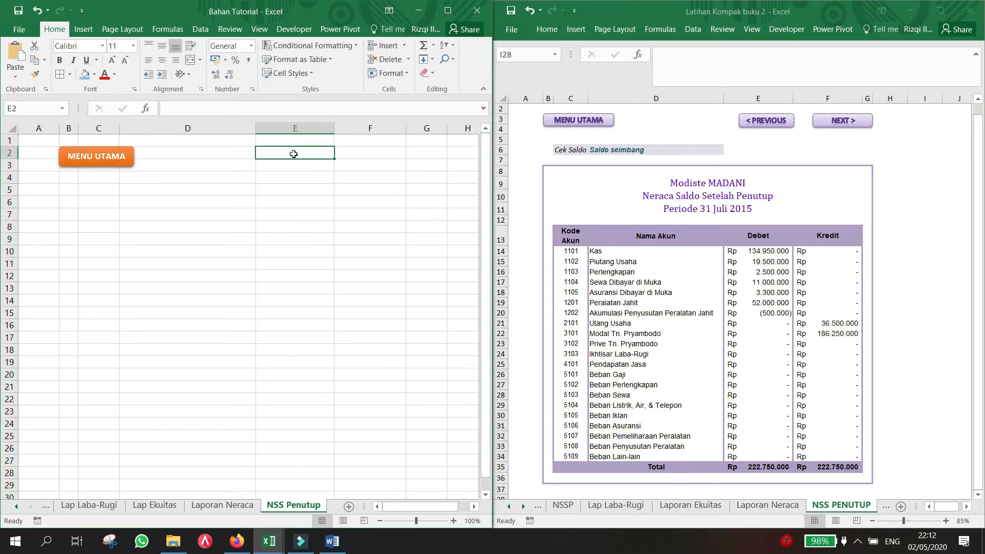
key(ctrl+v)
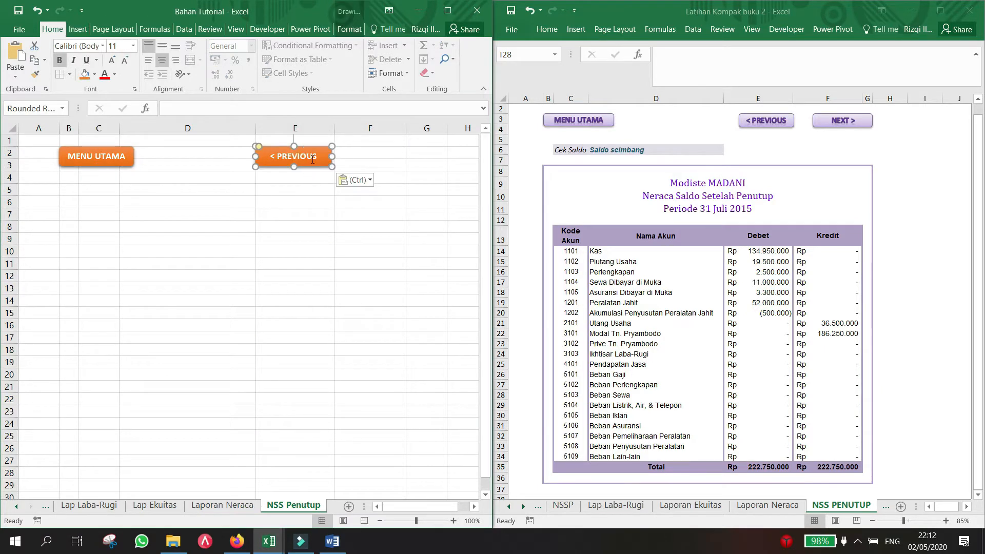
Change the < PREVIOUS button's hyperlink on NSS Penutup to point to cell A1 of the Laporan Neraca sheet.
right_click(306, 165)
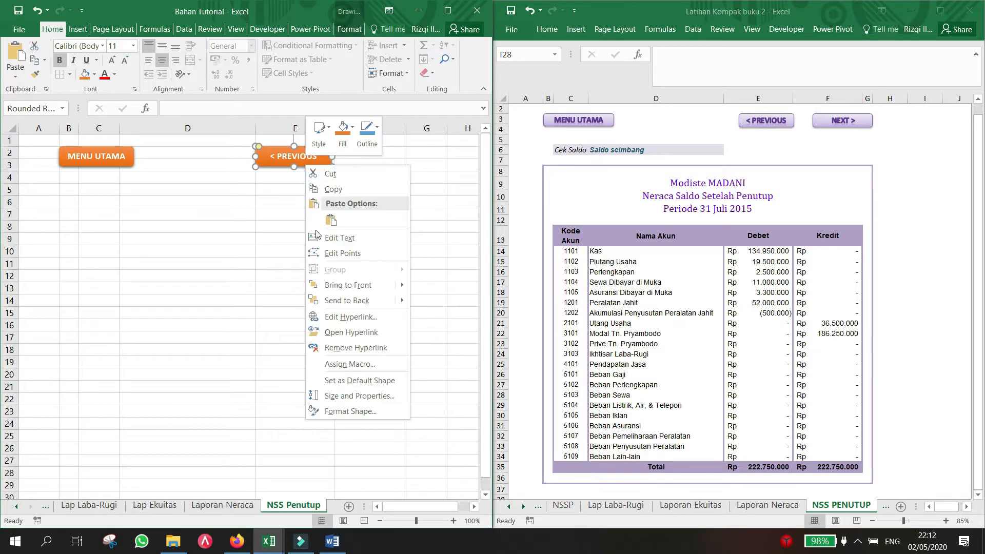
click(330, 317)
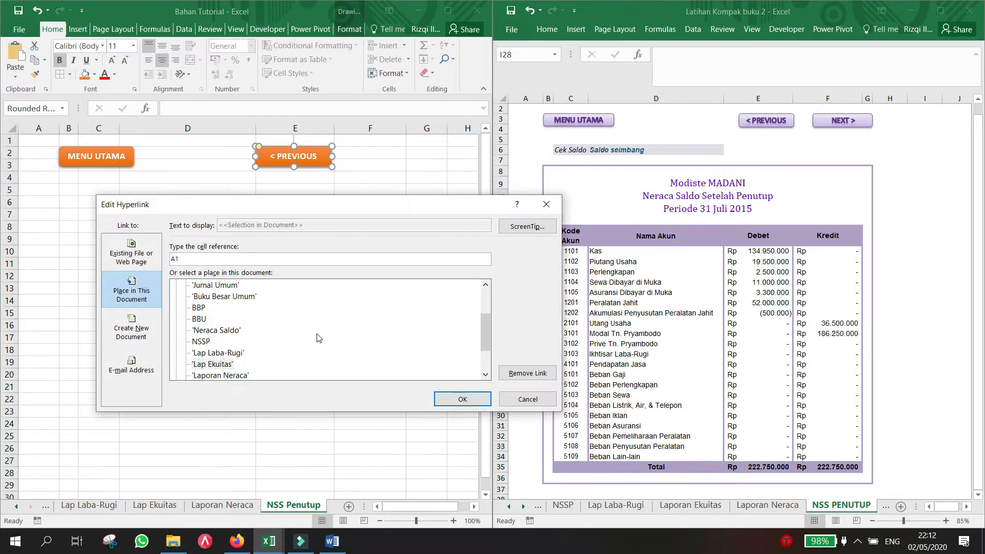
click(240, 377)
scroll(257, 359, down, 2)
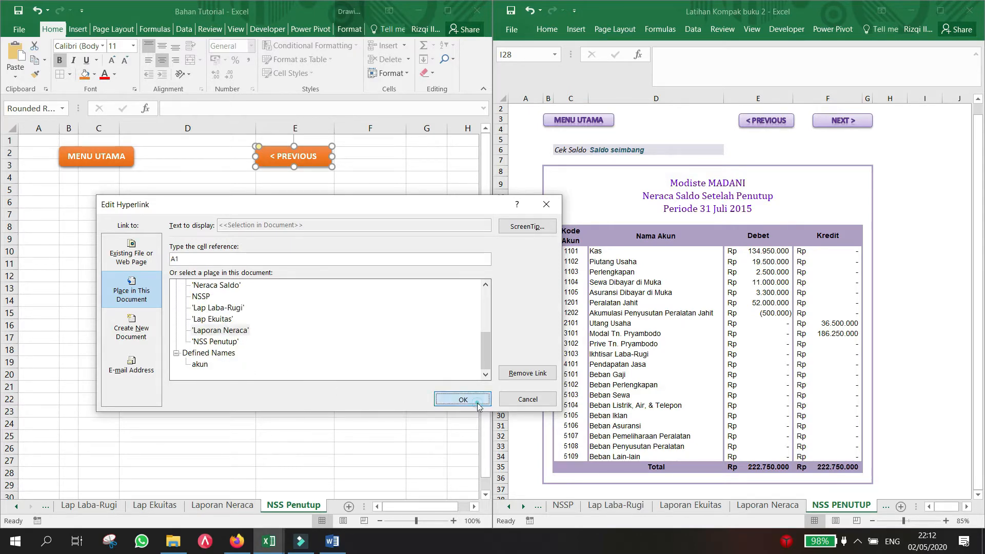
click(457, 399)
click(421, 376)
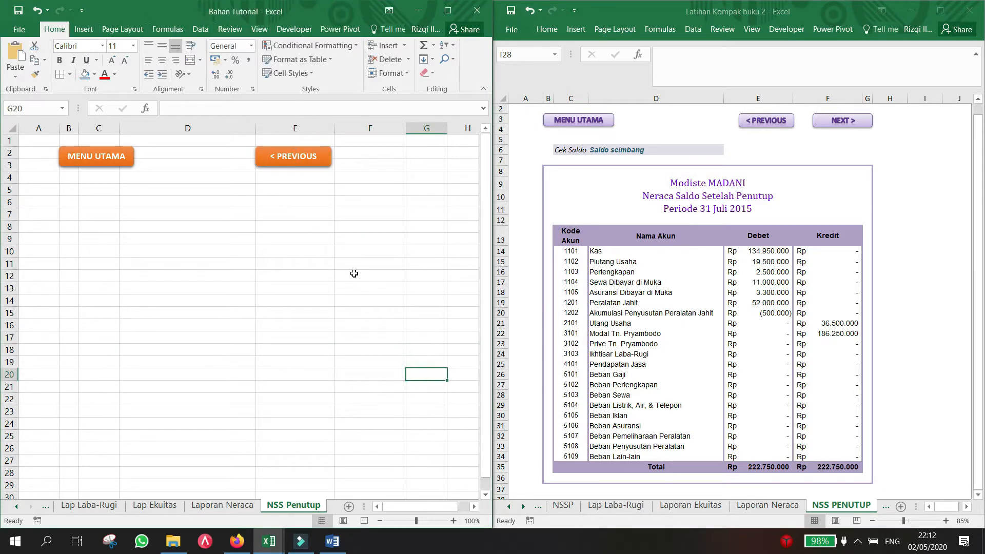
Widen column F slightly on NSS Penutup to make room for another navigation button.
click(377, 152)
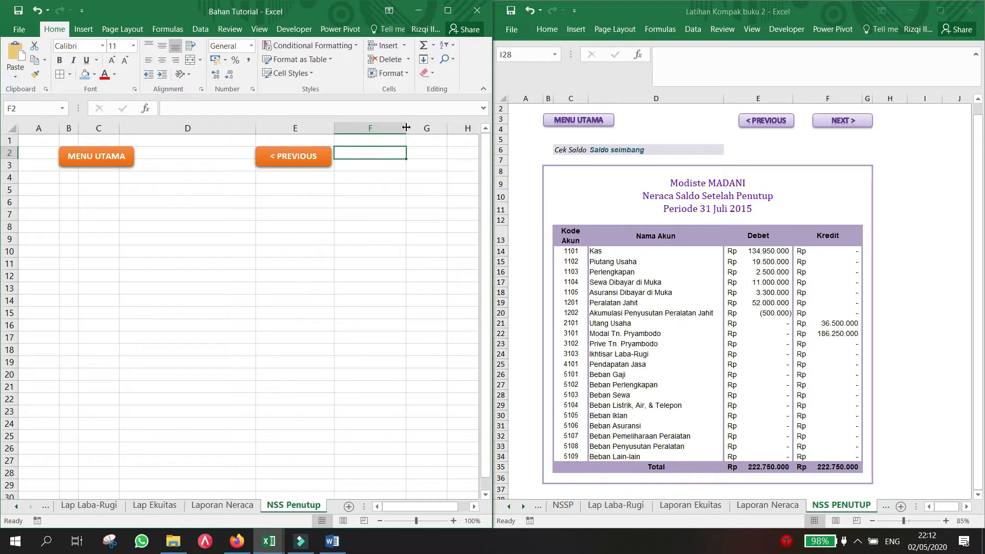
drag(406, 127, 420, 128)
click(408, 169)
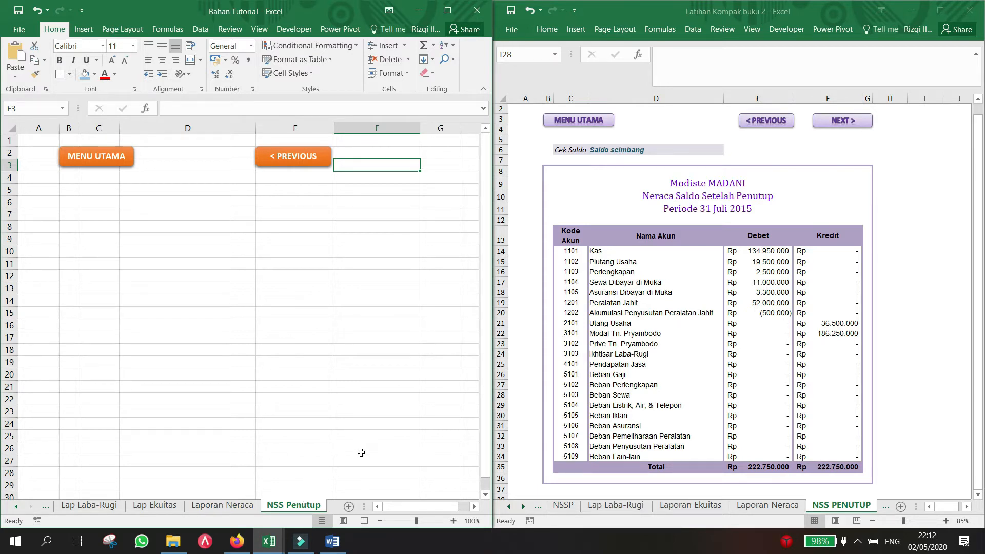
Copy the NEXT > button from Laporan Neraca to cell F2 of NSS Penutup and shift it slightly away from the < PREVIOUS button.
click(222, 505)
ctrl+click(351, 143)
right_click(380, 149)
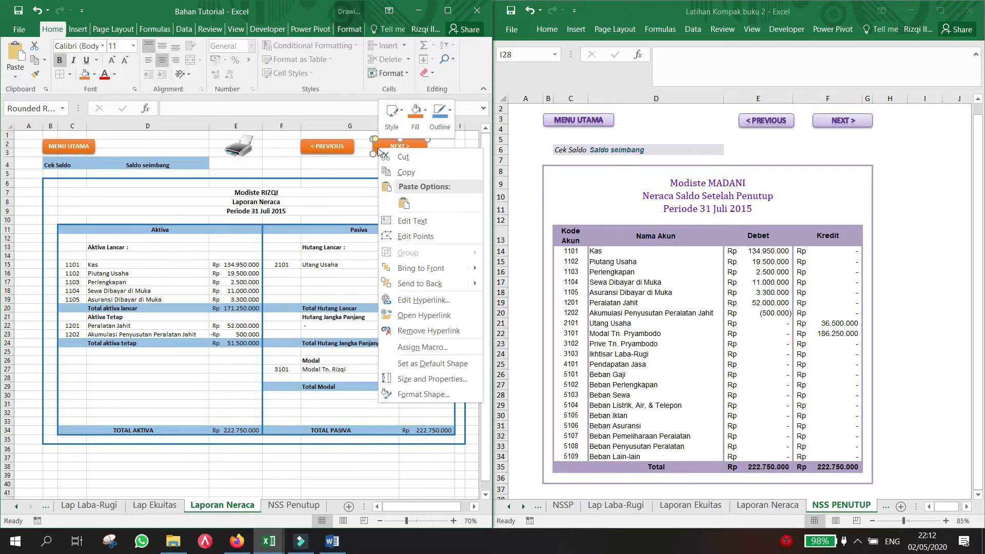
click(393, 171)
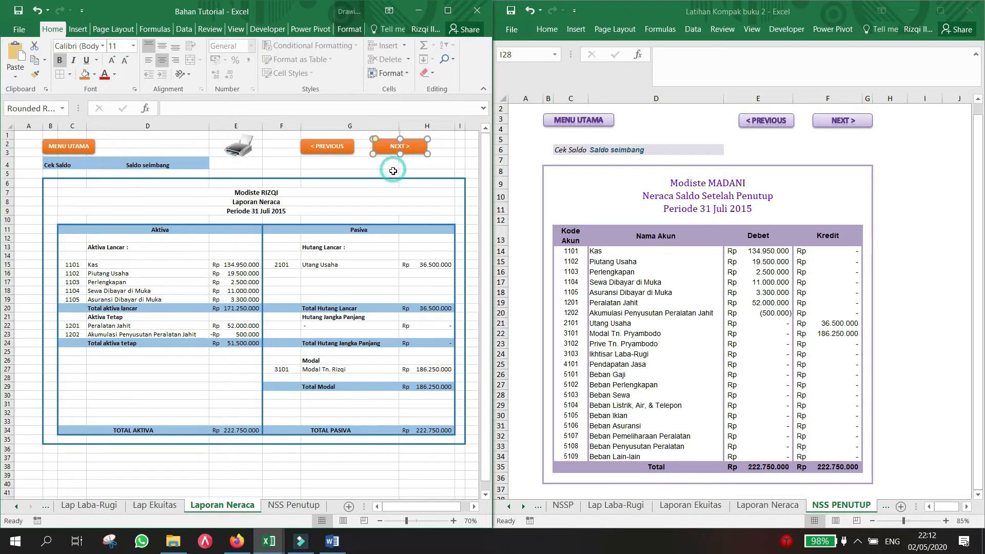
click(294, 506)
click(383, 151)
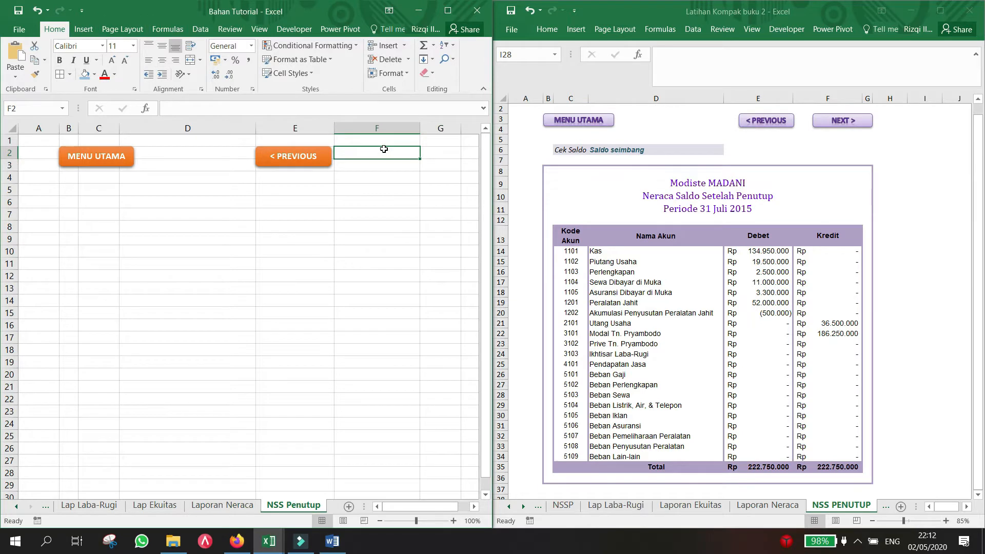
key(ctrl+v)
drag(390, 166, 401, 165)
click(404, 206)
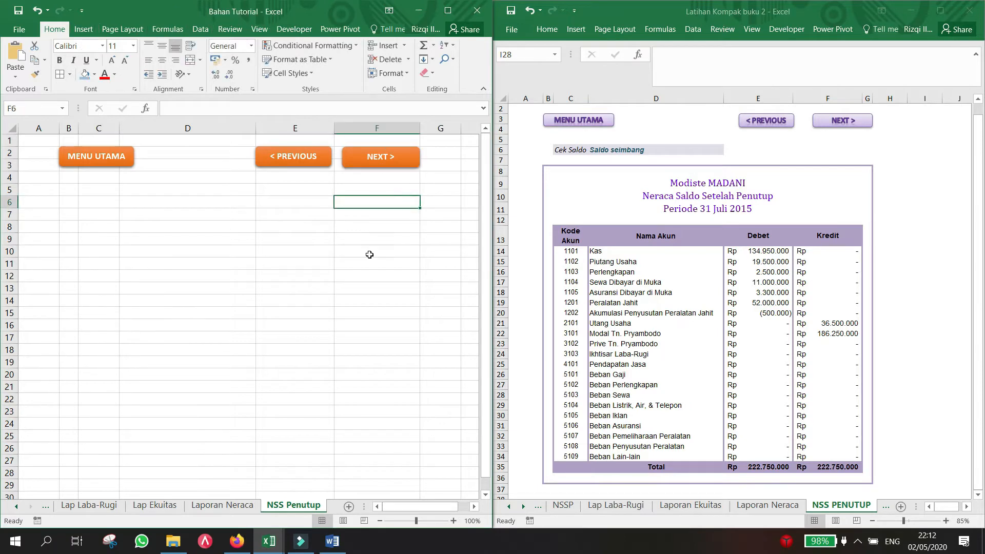
click(354, 323)
click(308, 303)
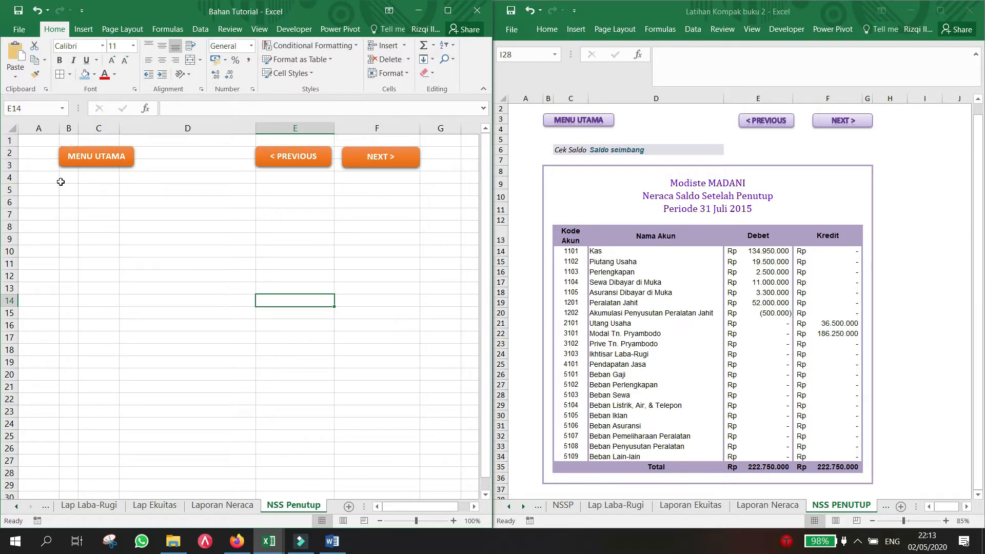
Label the balance check by entering Cek Saldo in cell B6 of NSS Penutup.
drag(76, 200, 111, 201)
text(C)
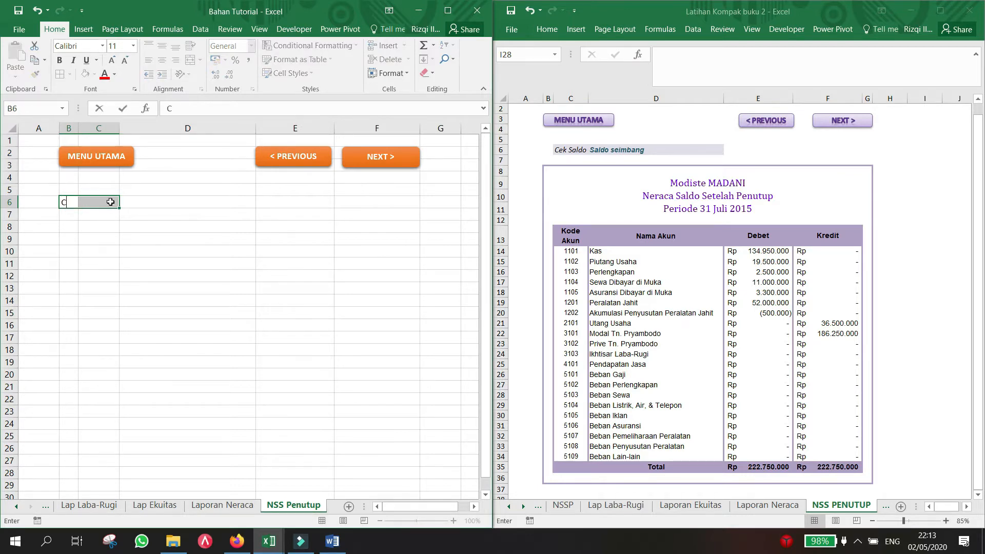
text(ek )
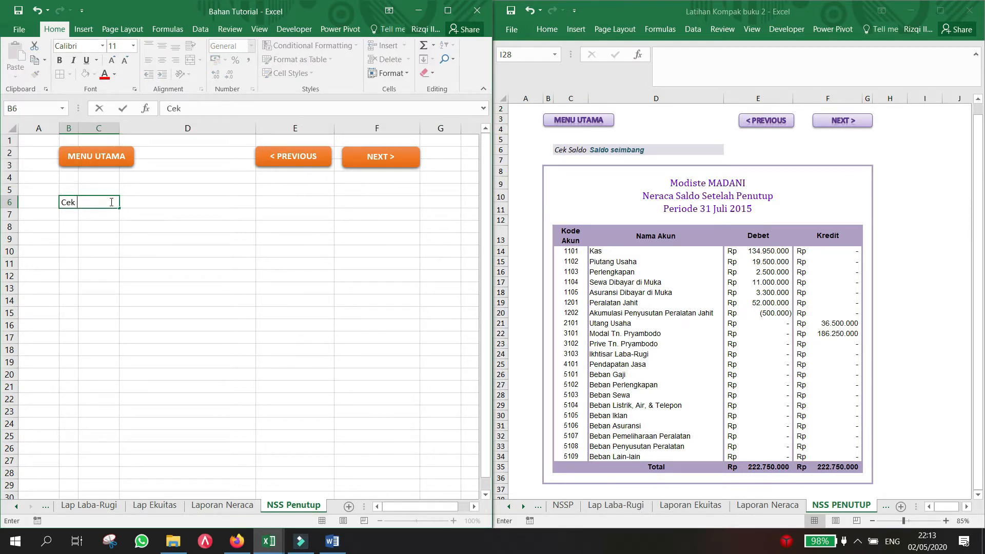
text(Saldo)
key(Return)
key(Tab)
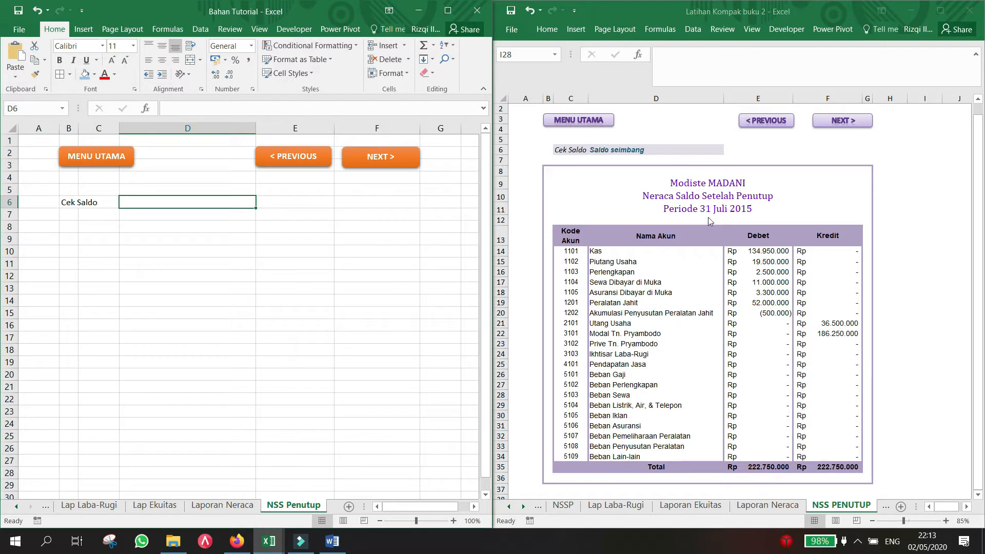
Copy the balance check formula =IF(AND(E35=0;F35=0);" ";IF(E35=(F35);"Saldo seimbang";"Saldo tidak seimbang")) from the reference workbook's D6 into D6 of NSS Penutup.
click(642, 148)
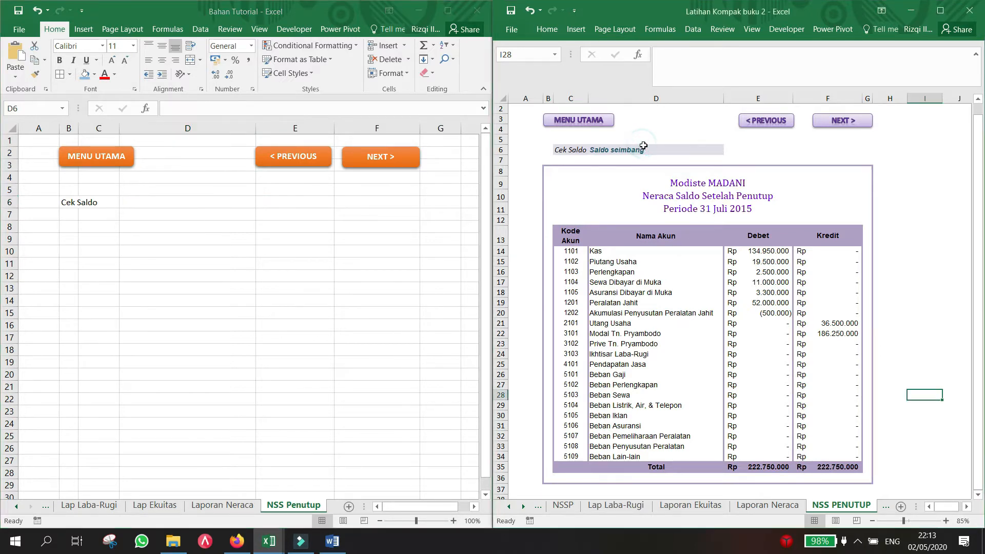
click(778, 52)
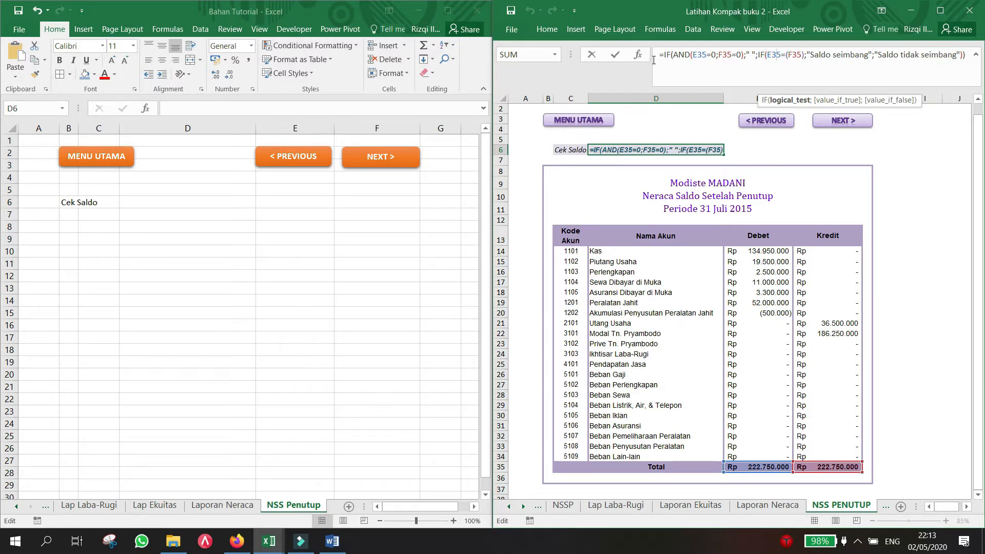
drag(656, 56, 972, 64)
key(ctrl+c)
key(Escape)
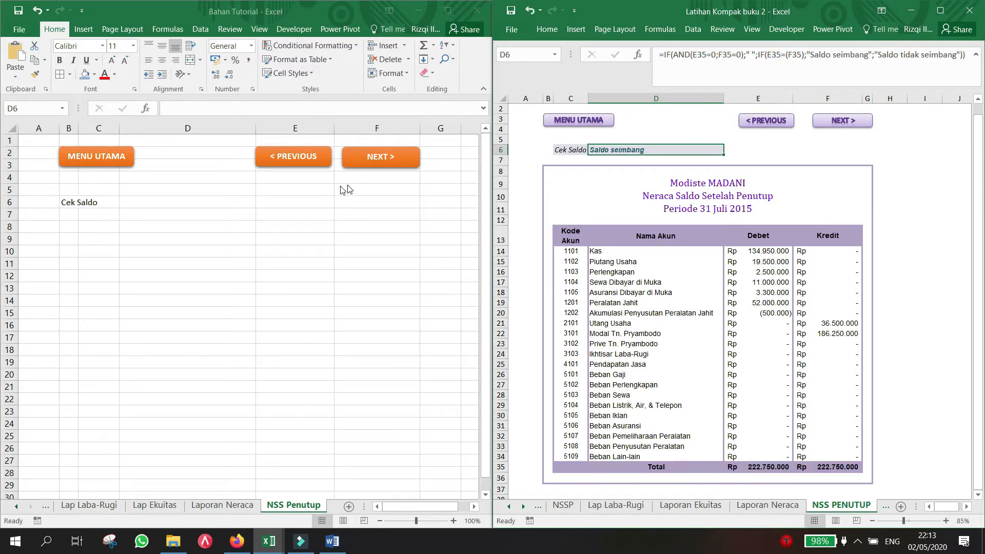
click(169, 200)
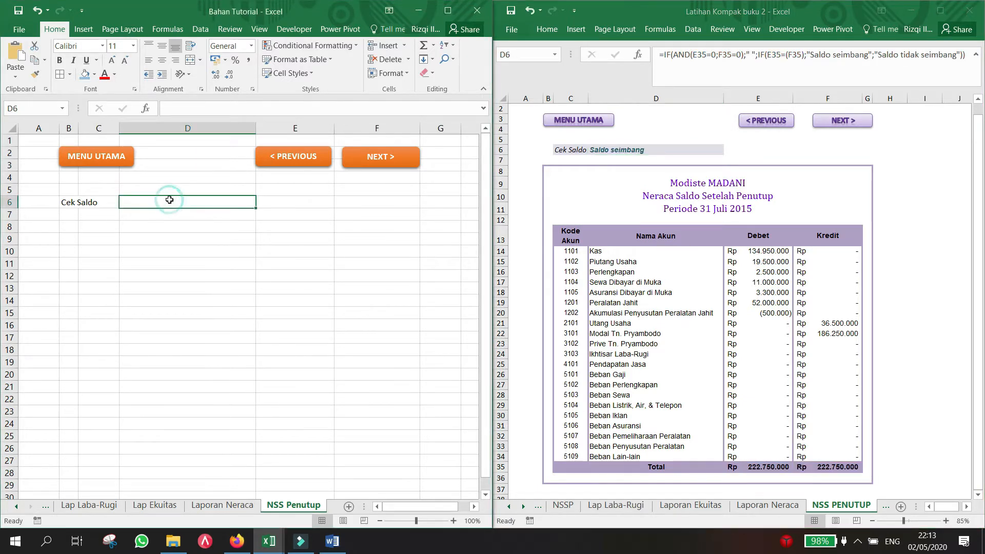
click(186, 109)
key(ctrl+v)
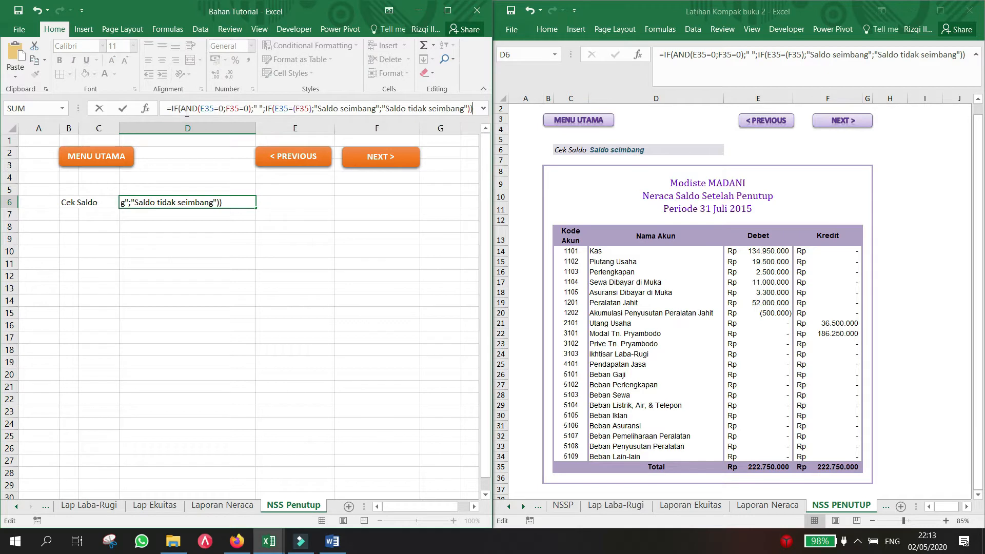
key(Return)
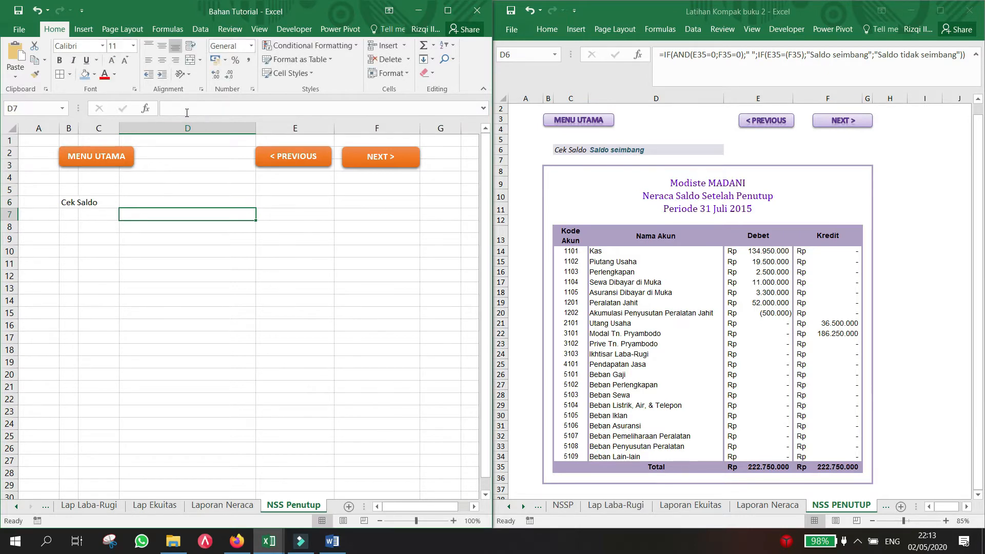
click(205, 198)
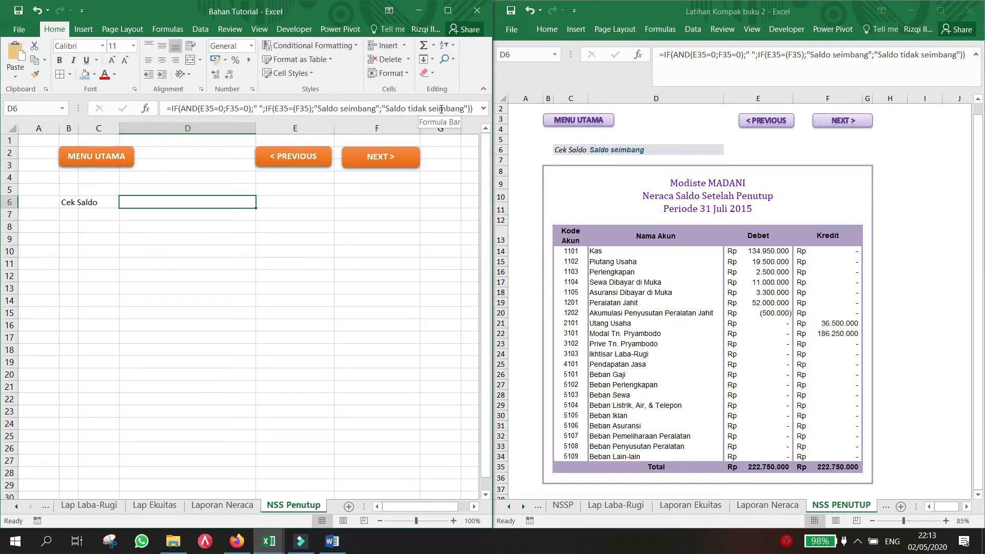
drag(213, 299, 211, 291)
click(197, 201)
click(307, 283)
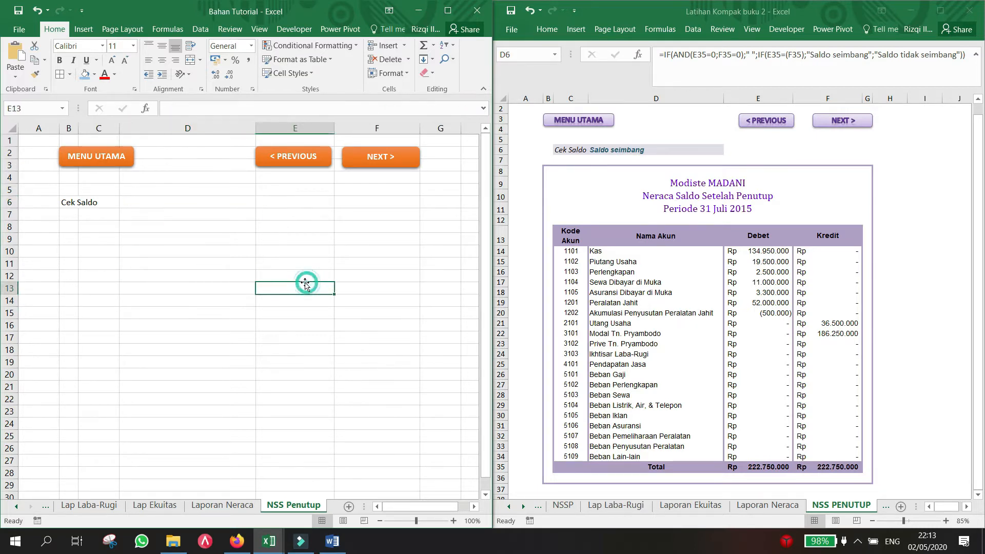
Narrow column G on NSS Penutup to form a slim margin beside the report area.
drag(63, 226, 427, 287)
click(376, 275)
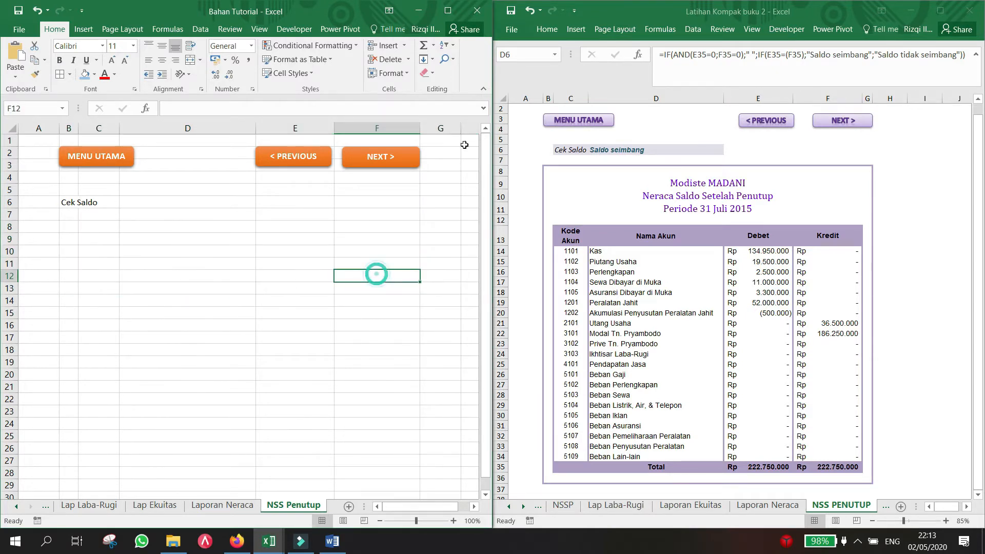
drag(461, 128, 430, 127)
Outline the report area B8:G36 with a thick solid blue border.
drag(55, 227, 235, 253)
click(234, 252)
drag(68, 225, 413, 467)
drag(421, 467, 432, 467)
click(69, 74)
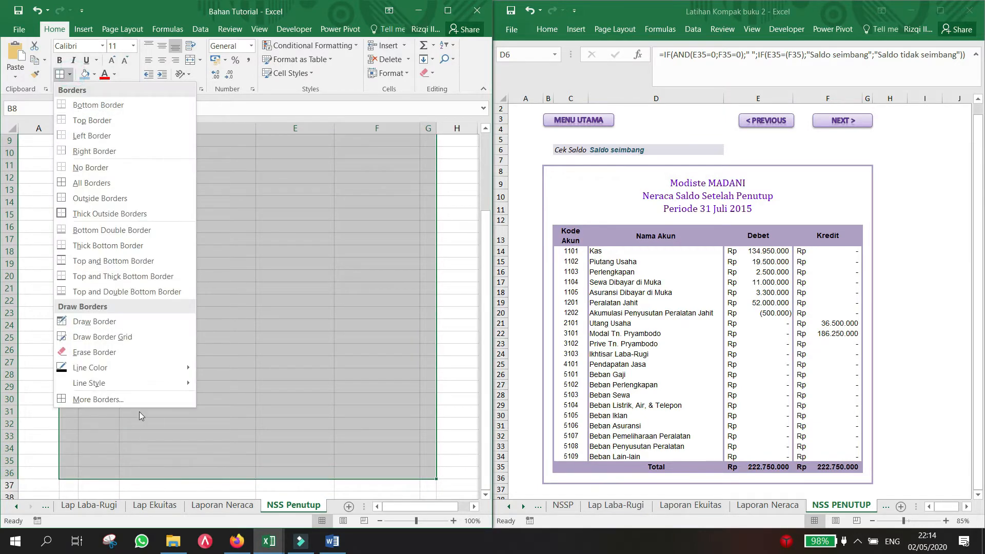
click(135, 399)
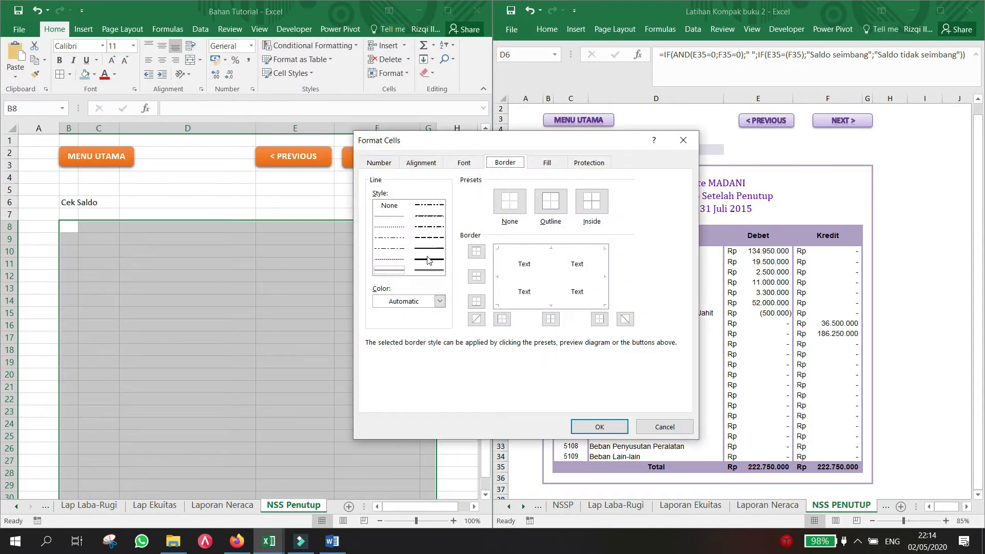
click(429, 259)
click(439, 301)
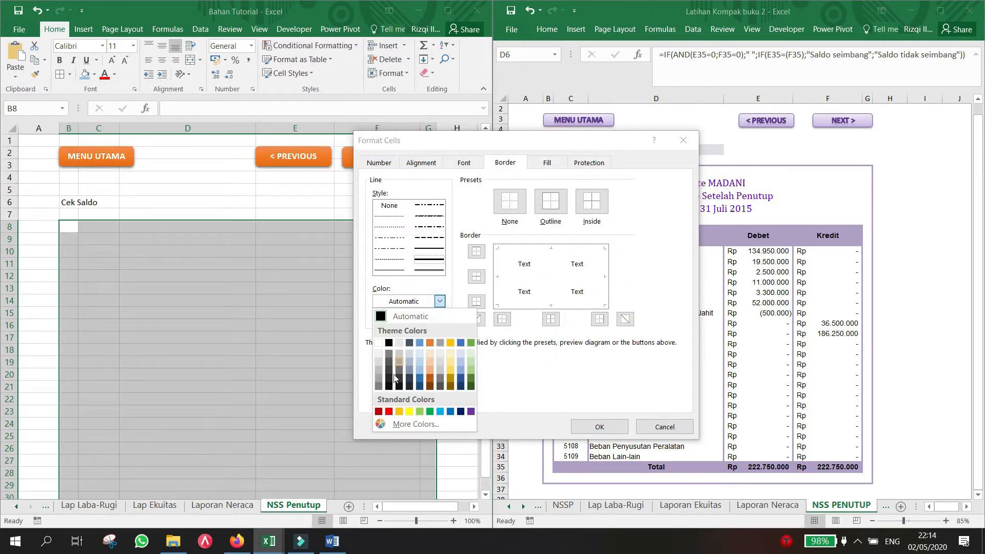
click(420, 380)
click(549, 202)
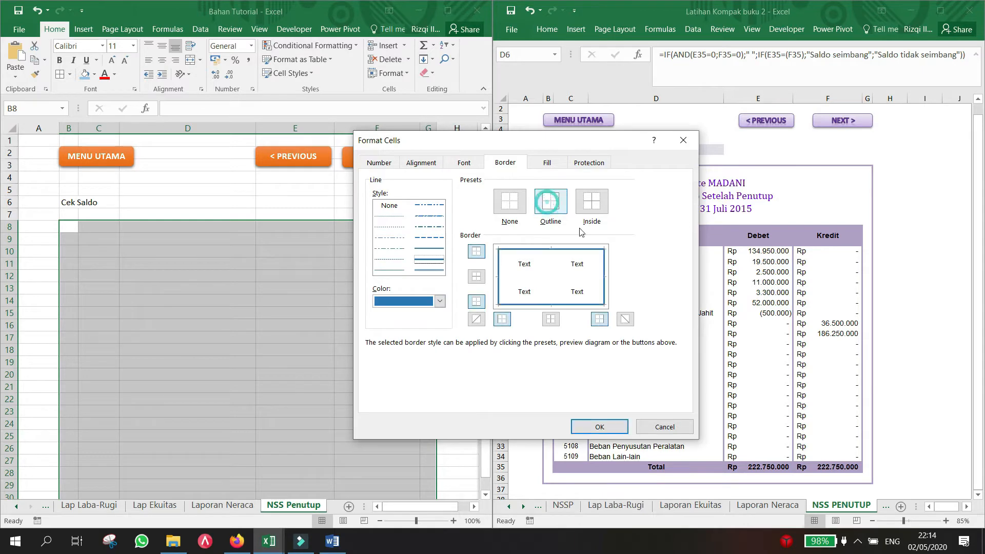
click(600, 427)
click(289, 338)
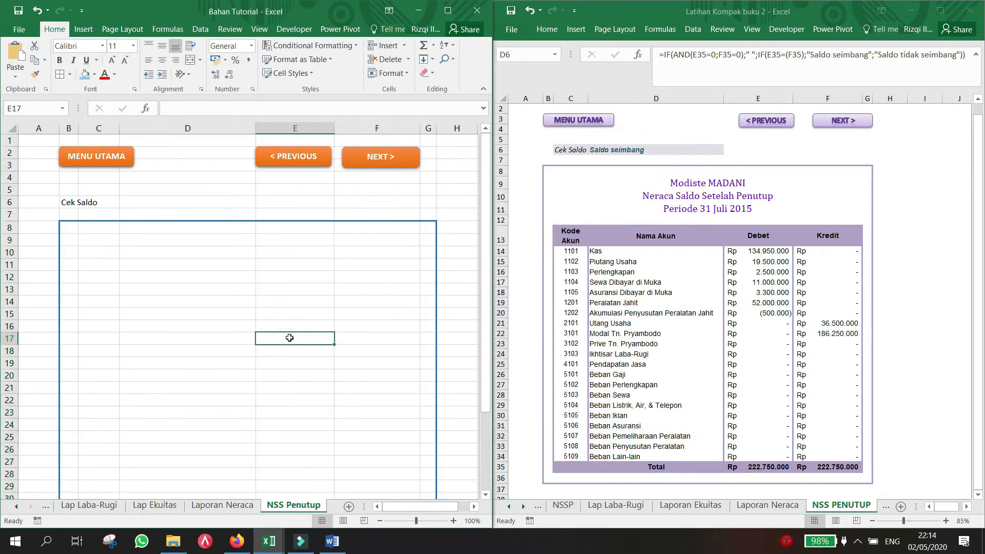
Merge and center C9:F9, enter the Modiste business name as the report's first title line, and make it bold.
click(192, 257)
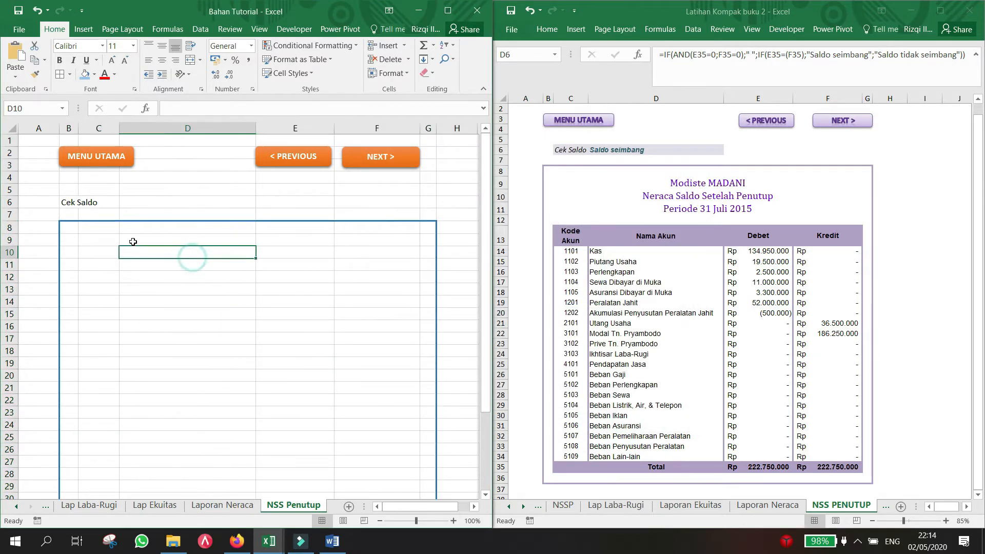
drag(111, 239, 419, 241)
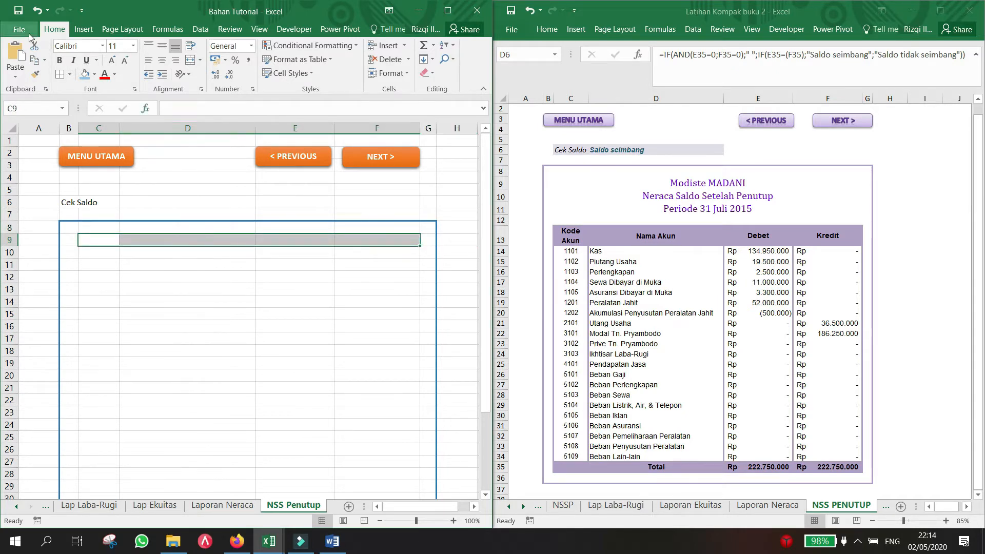
click(190, 61)
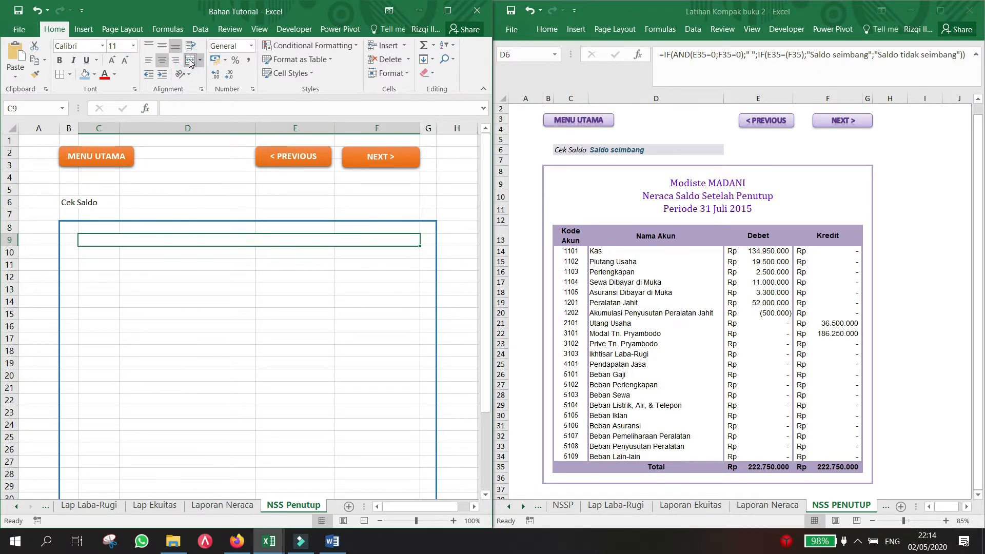
text(Modiste)
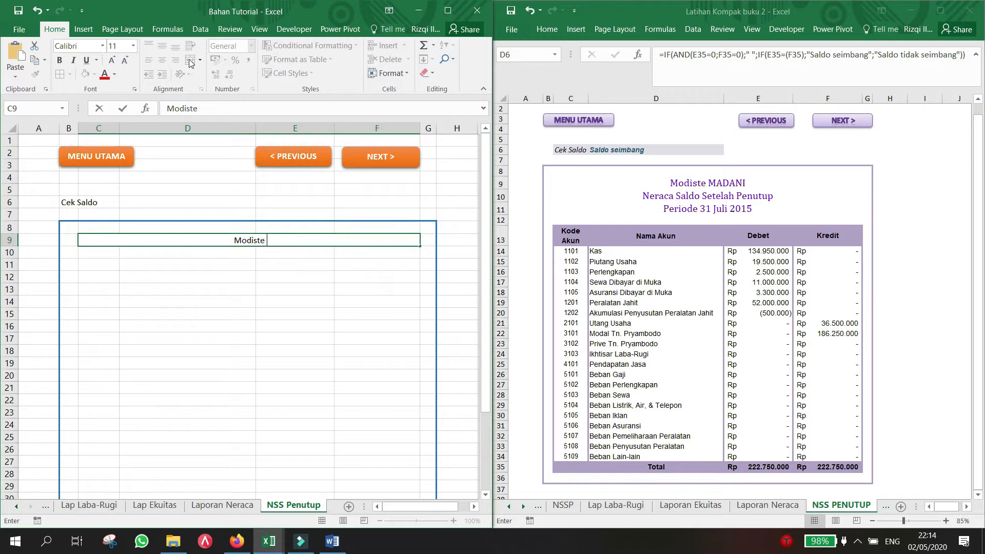
text( RIZQI)
key(Return)
key(Up)
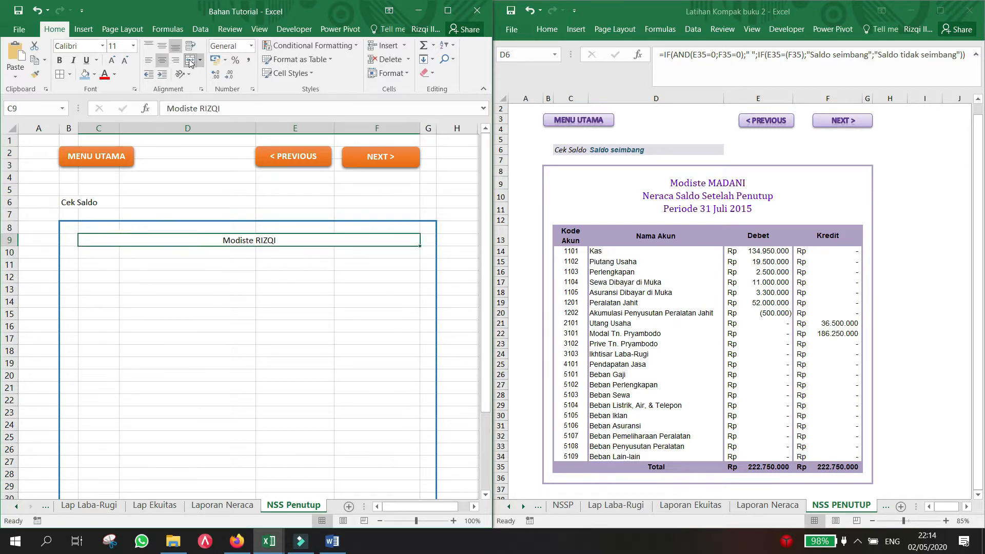
key(ctrl+b)
Merge and center C10:F10 and enter the title Neraca Saldo Setelah Penutup.
key(Down)
key(shift+Right)
key(shift+Right)
key(shift+Right)
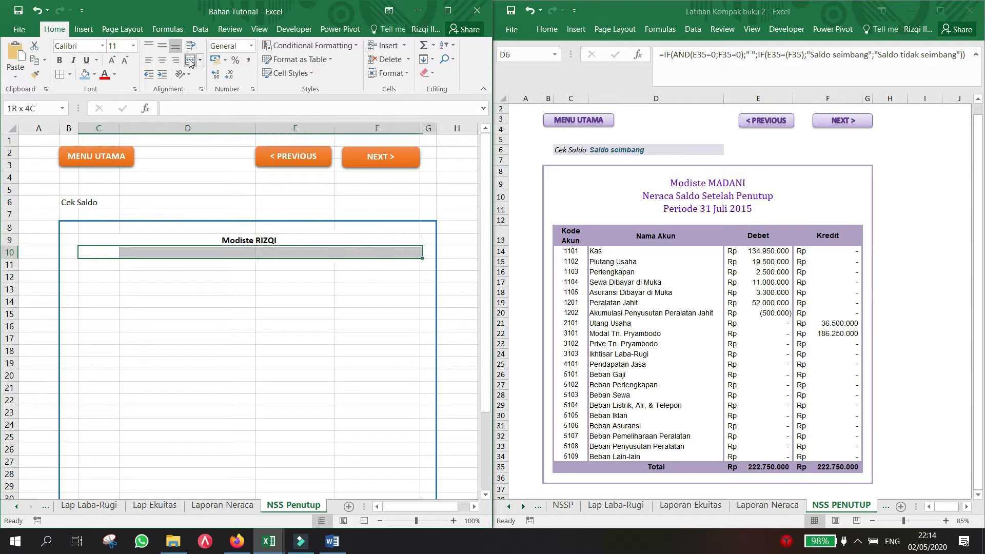
key(shift+Right)
key(shift+Left)
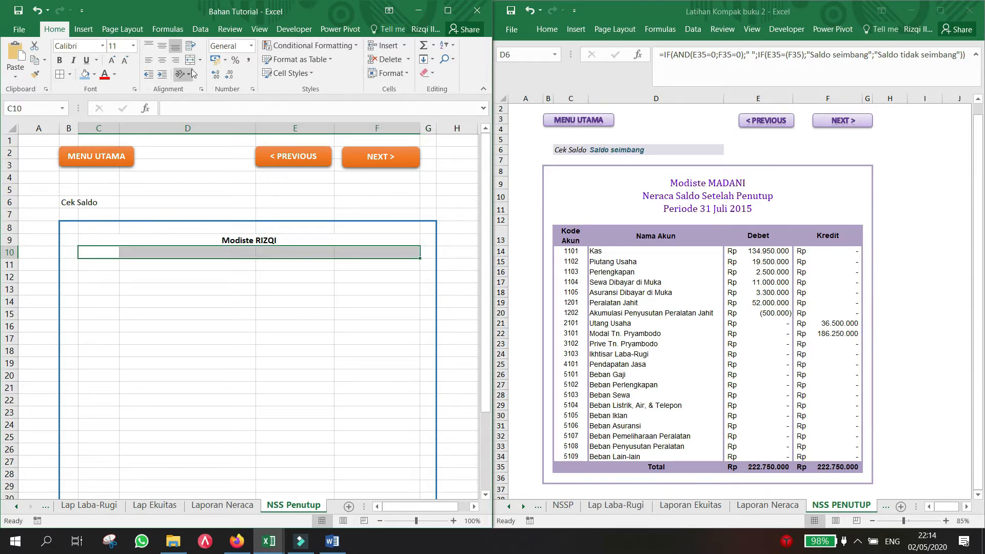
click(190, 61)
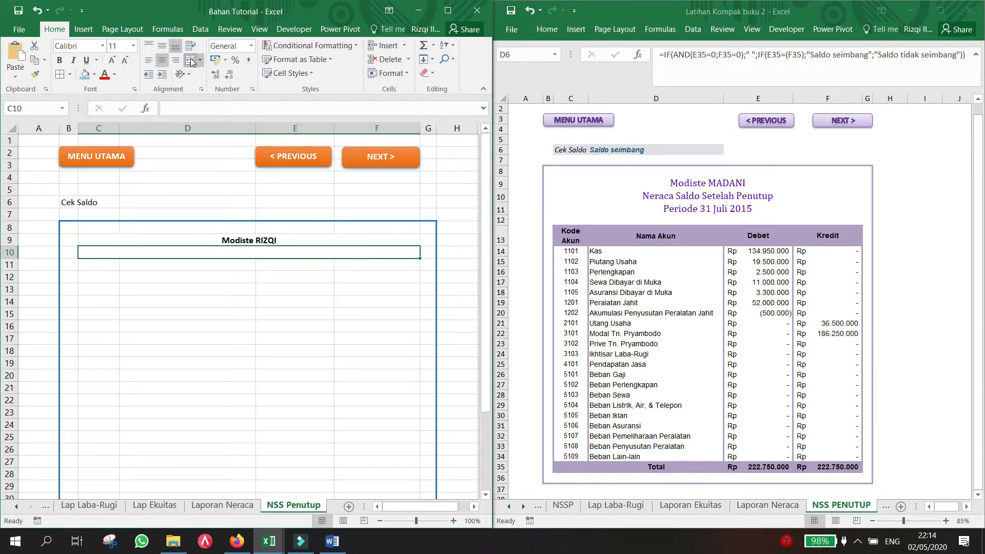
text(Neraca )
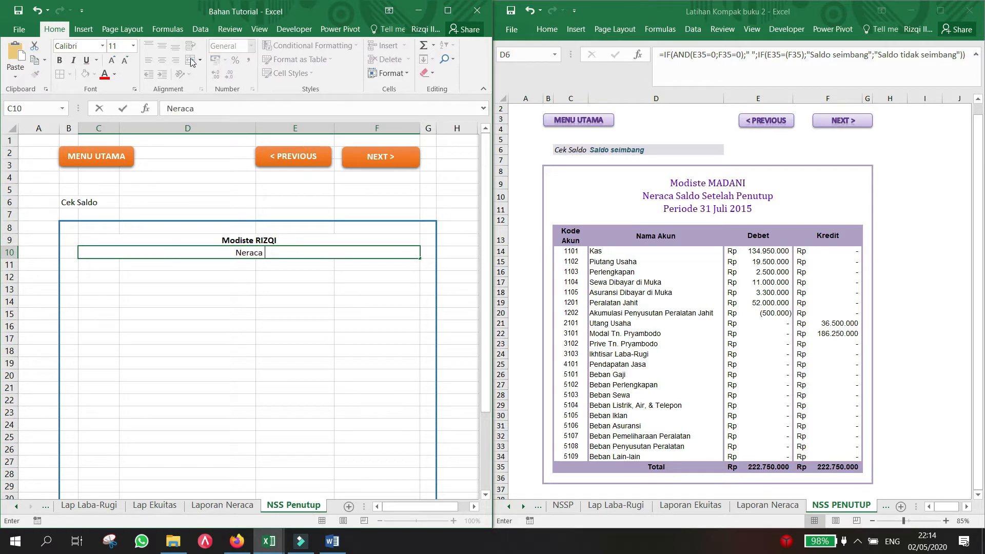
text(Saldo Setelah Penutu[)
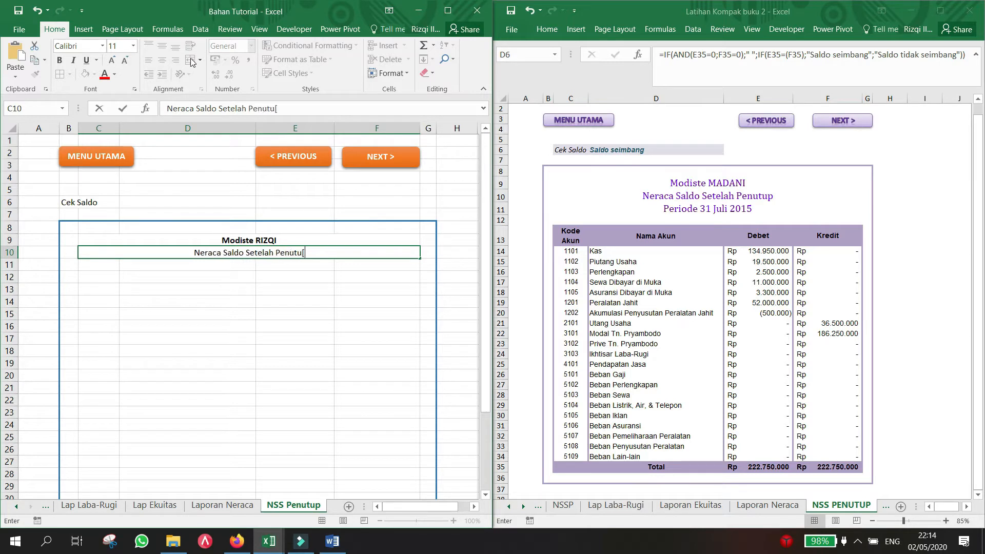
key(BackSpace)
text(p)
key(Return)
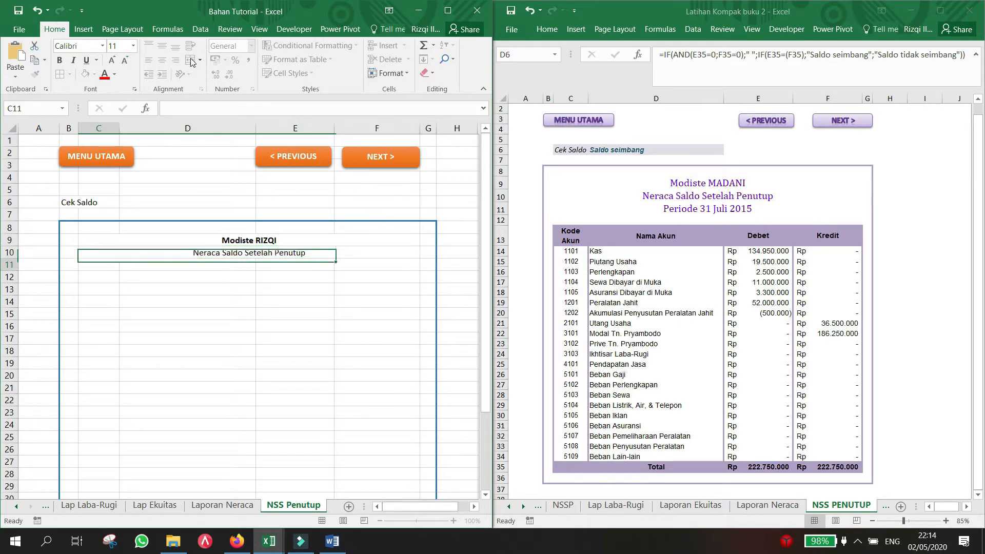
Copy the period-line formula from C11 of the reference workbook's NSS PENUTUP sheet into D11 of NSS Penutup in Bahan Tutorial.
key(shift+Right)
key(Left)
key(Right)
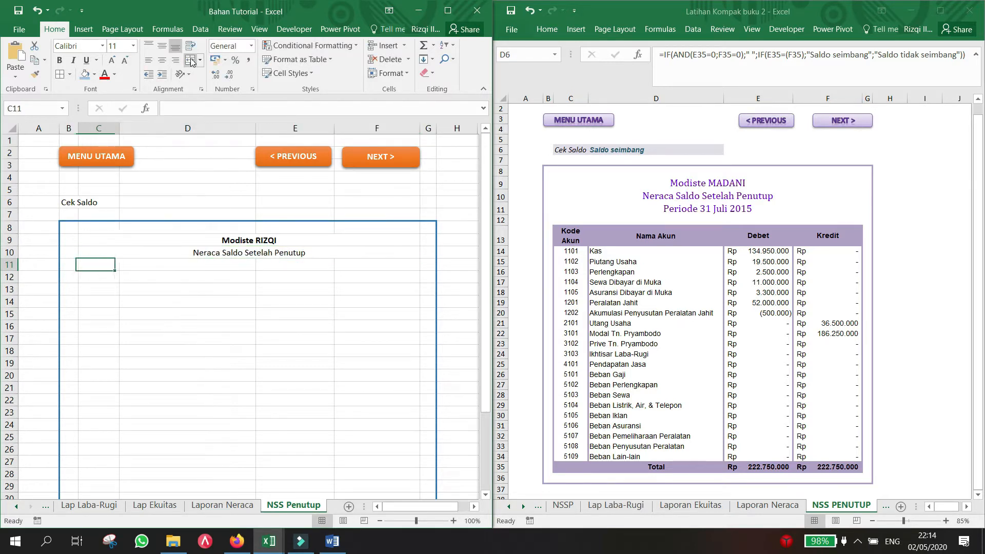
key(Right)
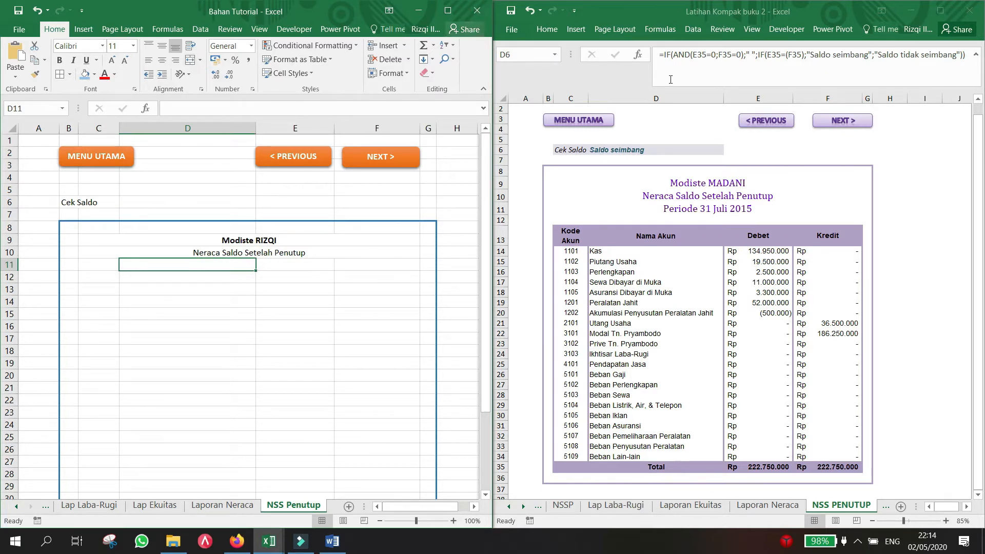
double_click(739, 212)
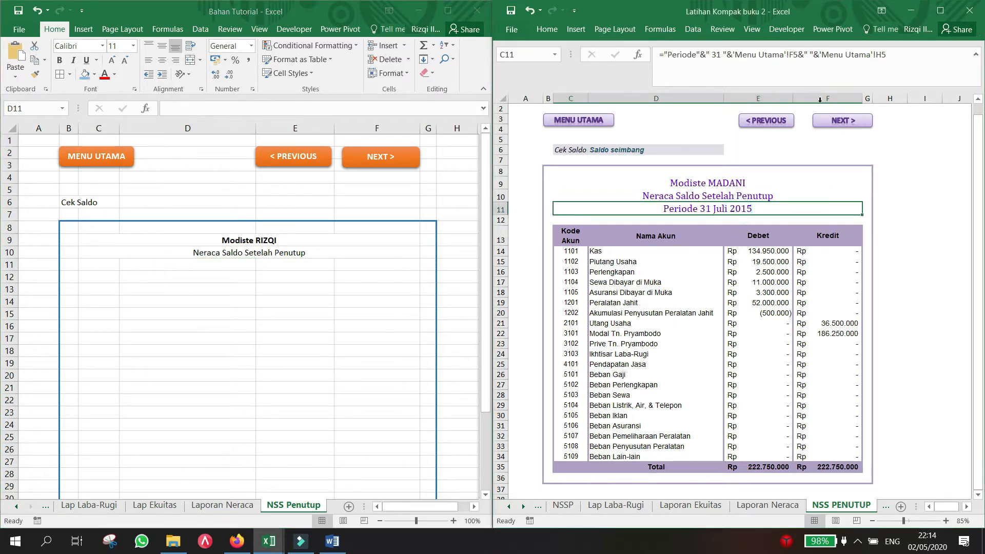
drag(651, 64, 624, 56)
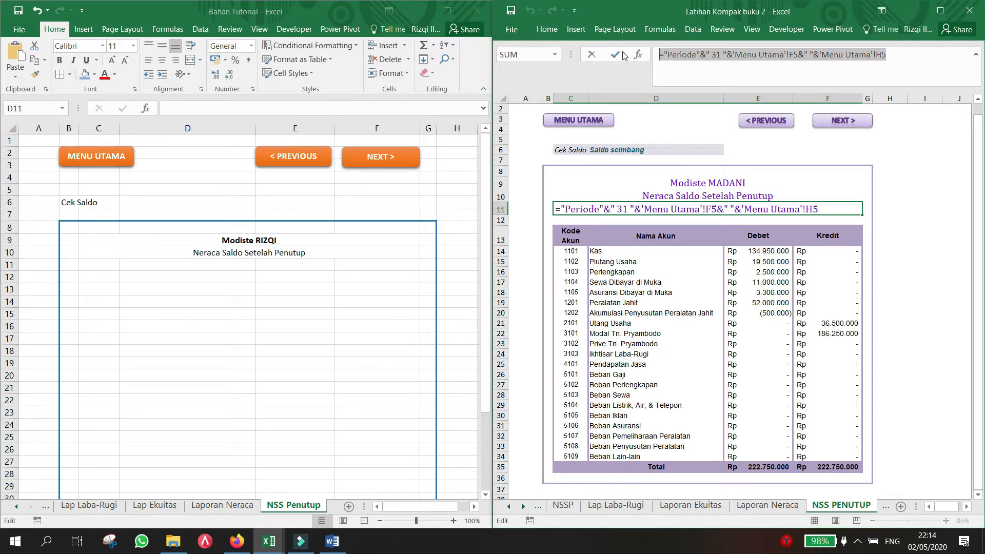
key(ctrl+c)
key(Escape)
click(205, 267)
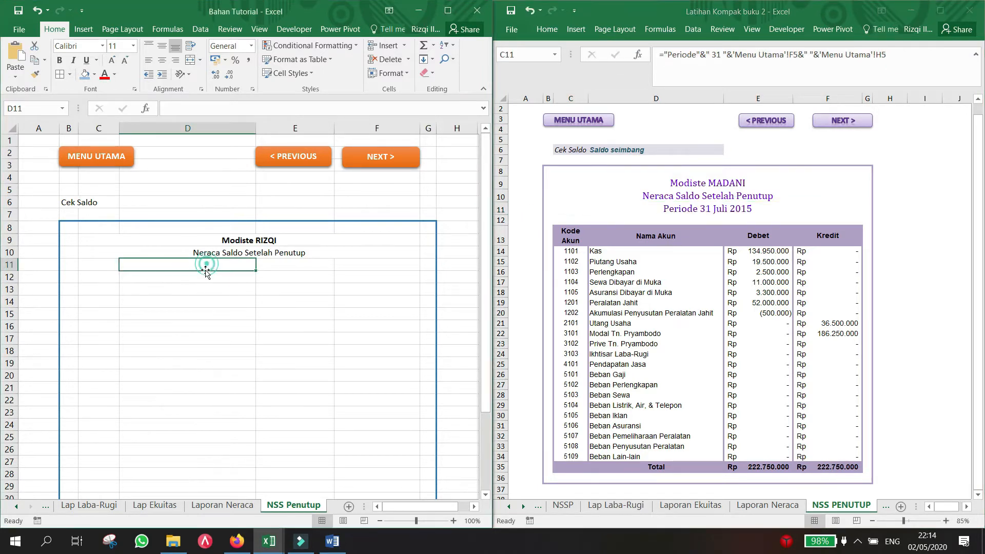
key(ctrl+v)
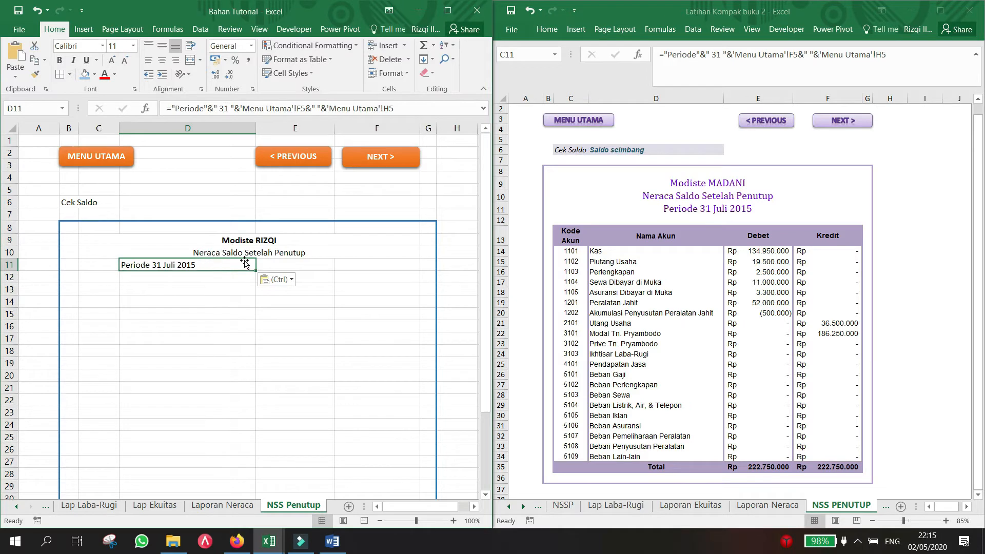
key(Return)
Merge and center the period line across C11:F11 and make it bold.
drag(109, 262, 354, 265)
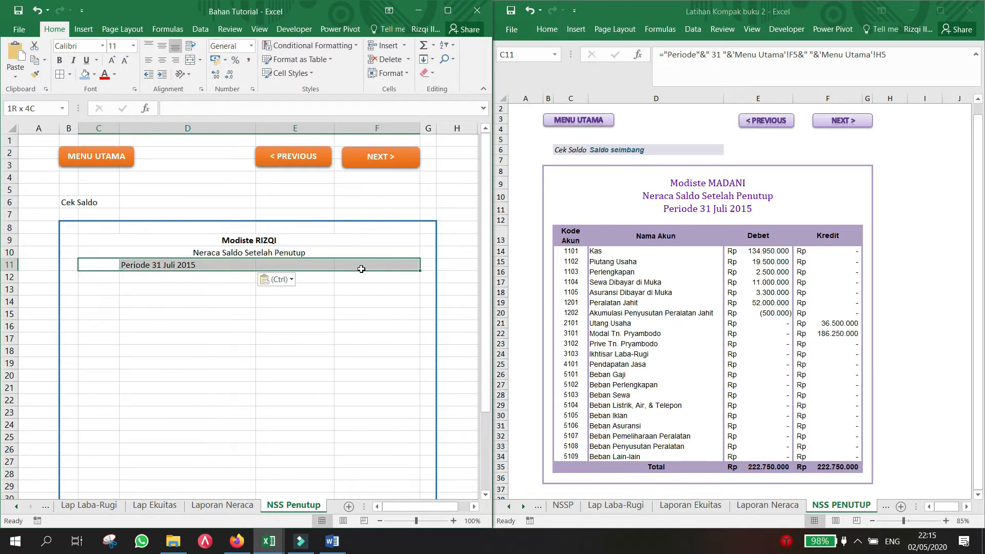
click(190, 66)
key(ctrl+b)
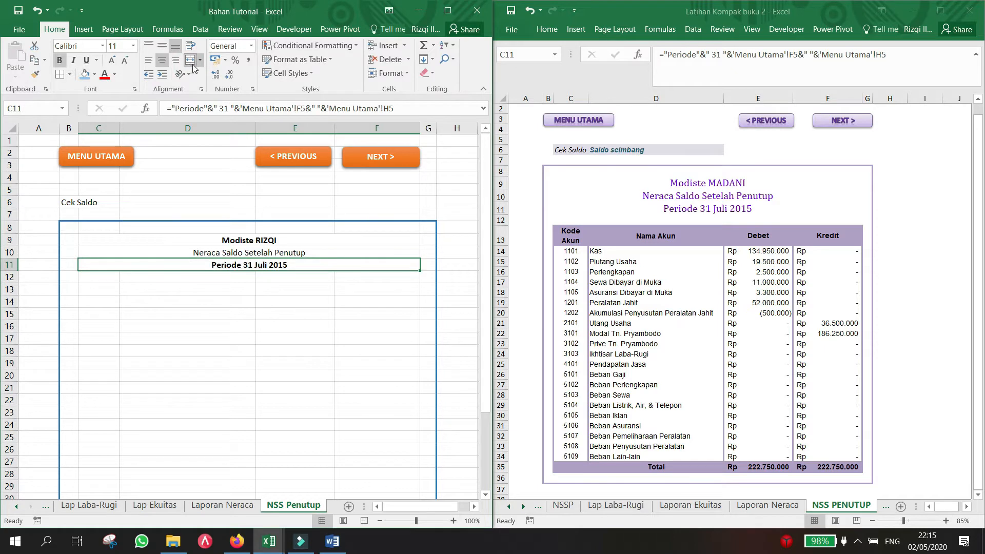
Make the Neraca Saldo Setelah Penutup title bold and enlarge the font of all three title lines by one size step.
click(241, 250)
key(ctrl+b)
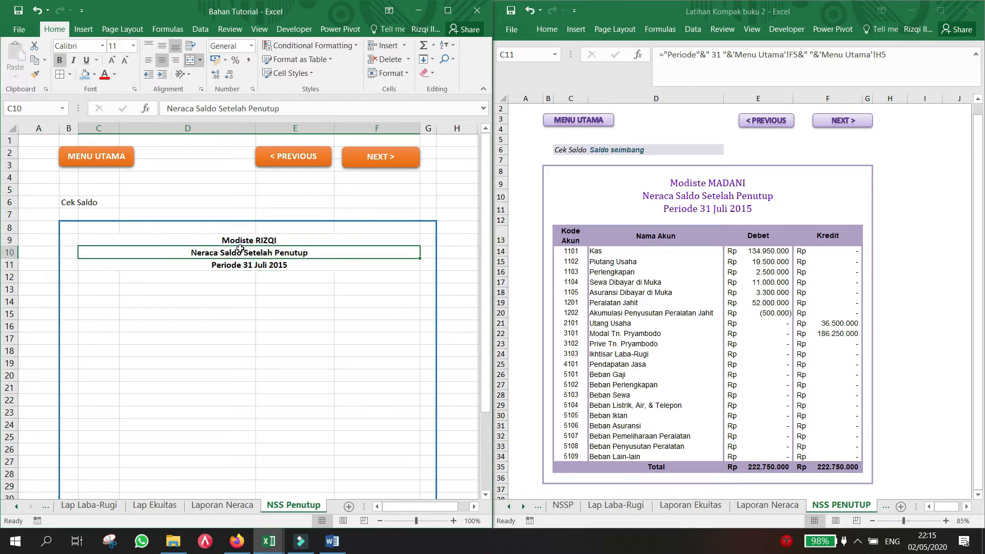
drag(235, 239, 237, 266)
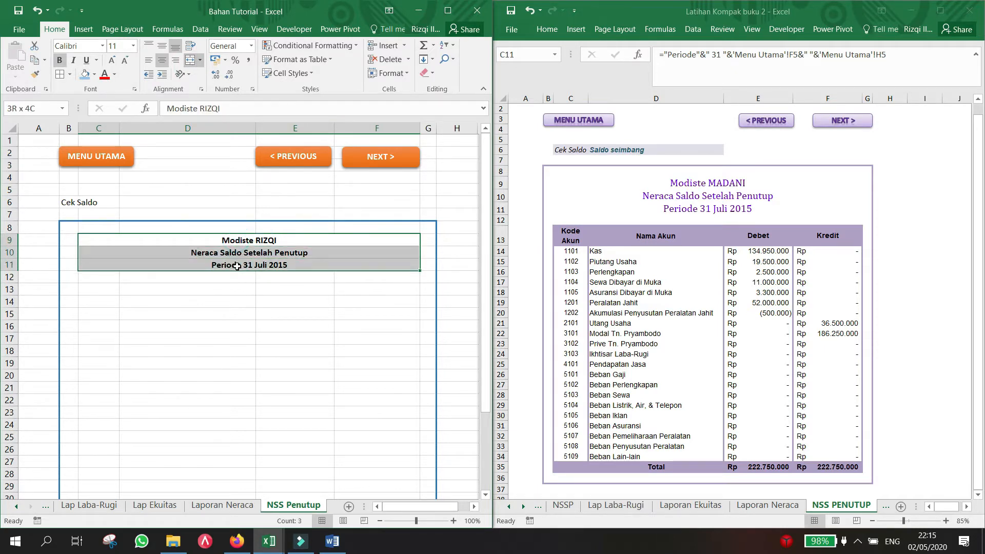
click(110, 62)
click(152, 279)
click(154, 290)
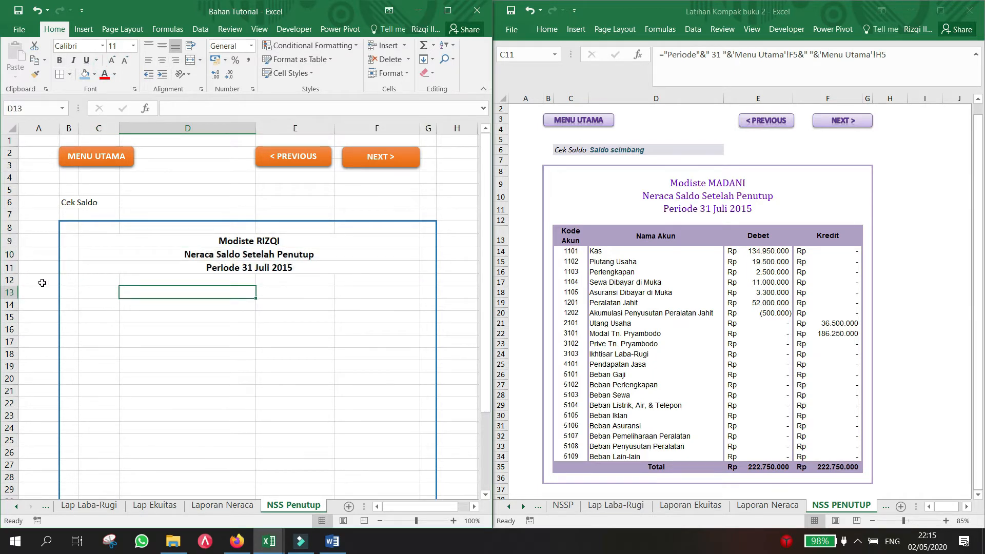
Make row 13 about twice as tall and enter the headers Kode Akun, Nama Akun, Debet and Kredit in C13:F13.
drag(13, 299, 13, 313)
click(99, 297)
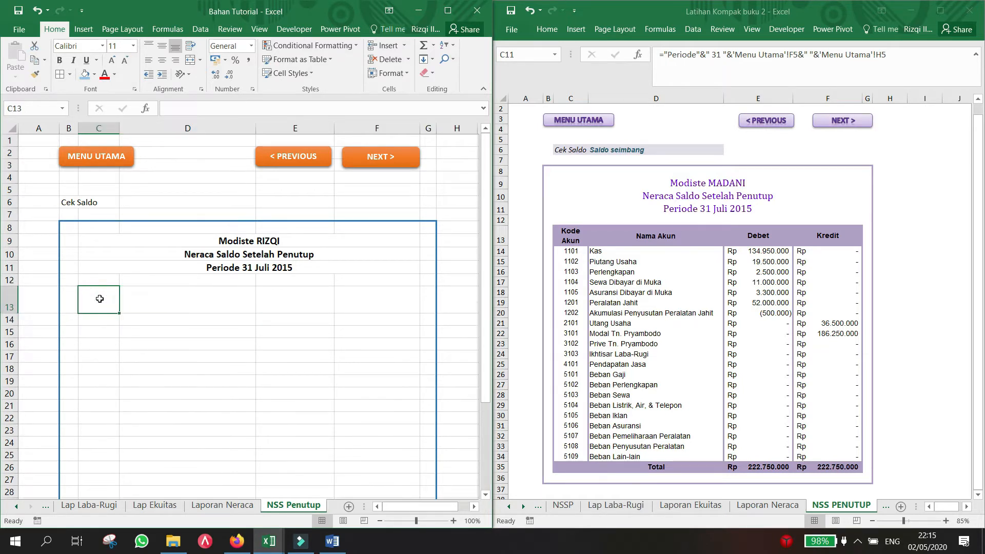
text(Kode)
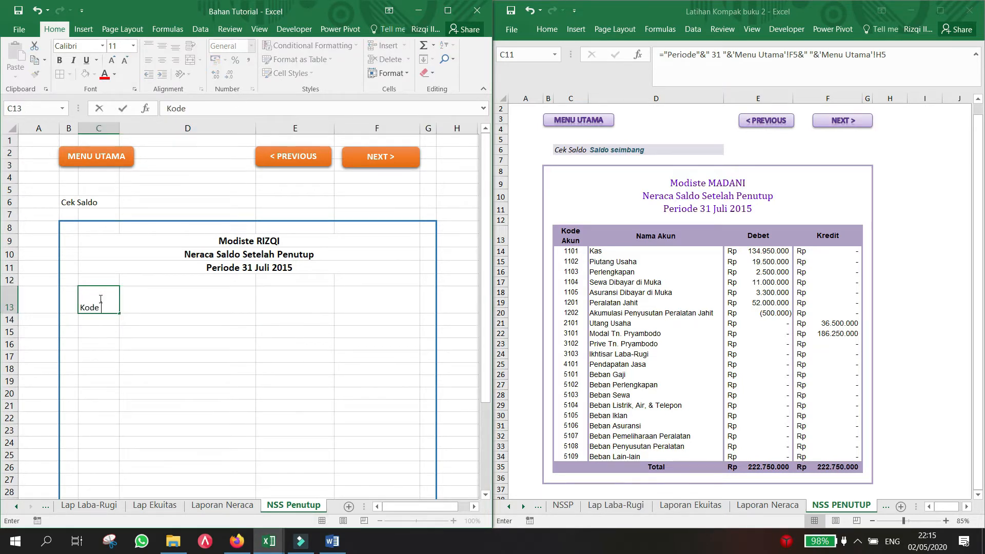
text( Akun)
key(Return)
click(100, 298)
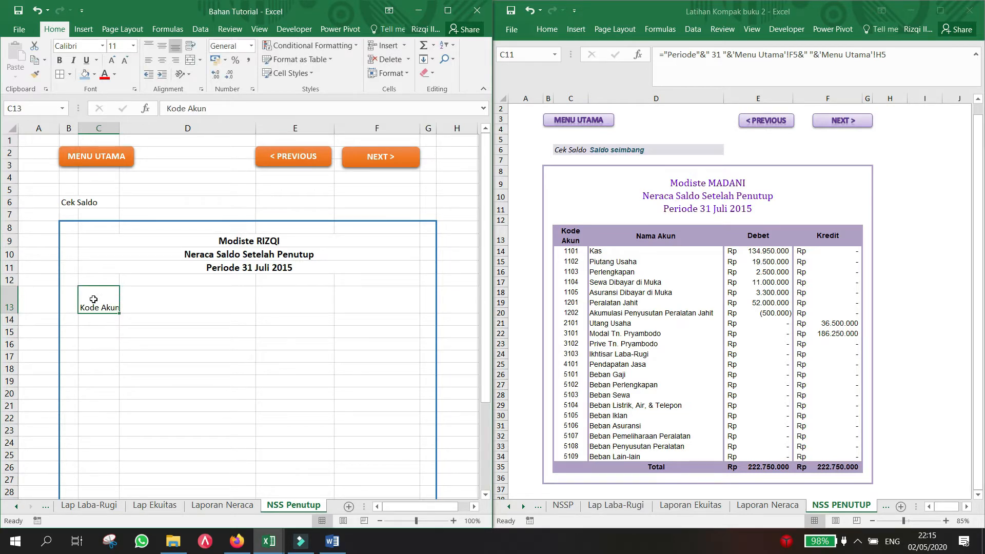
key(Right)
text(Nama )
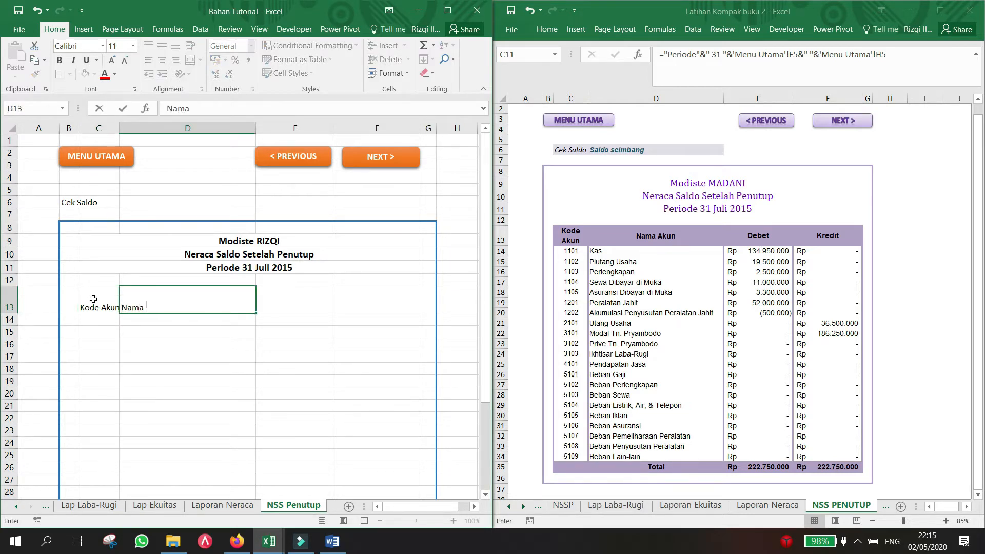
text(Akun)
key(Right)
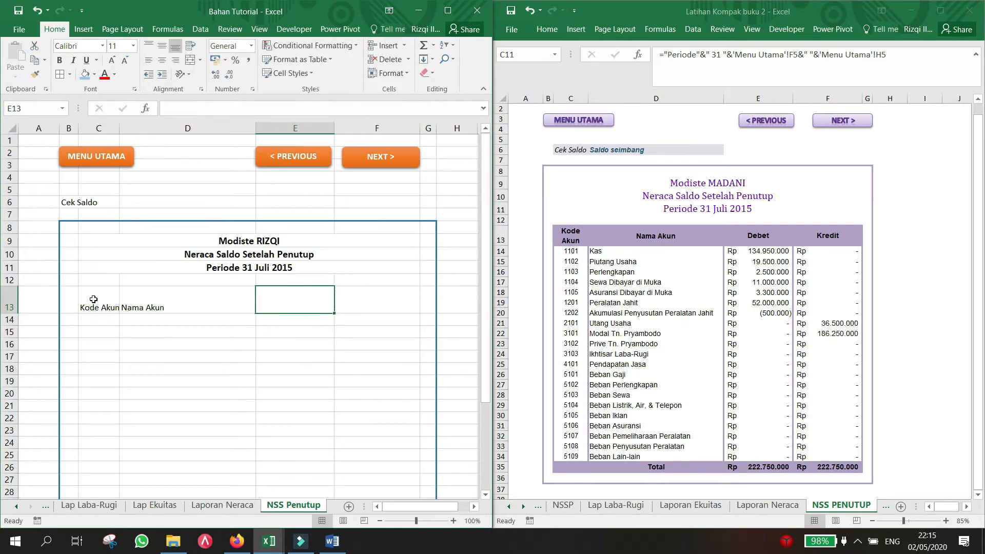
text(Debet)
key(Right)
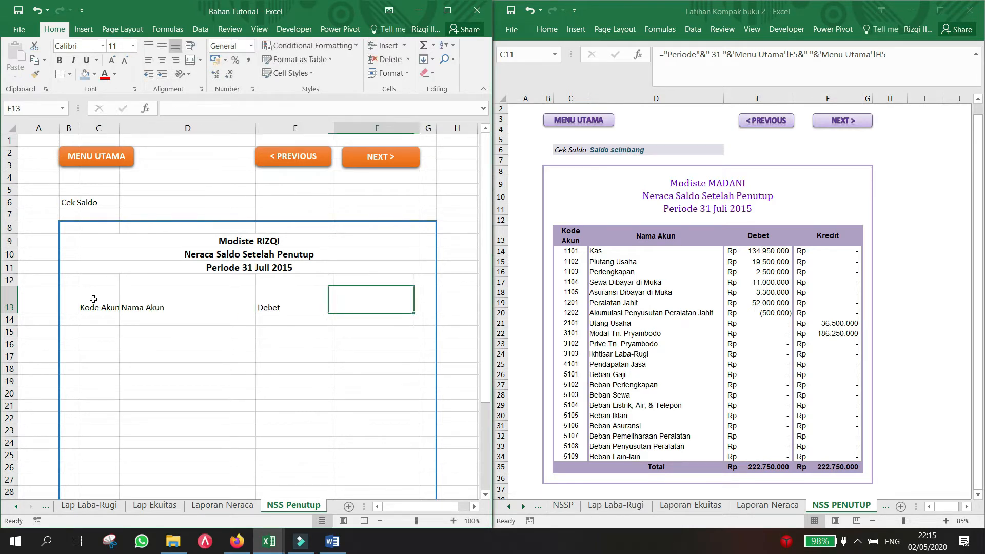
text(Kredit)
key(Return)
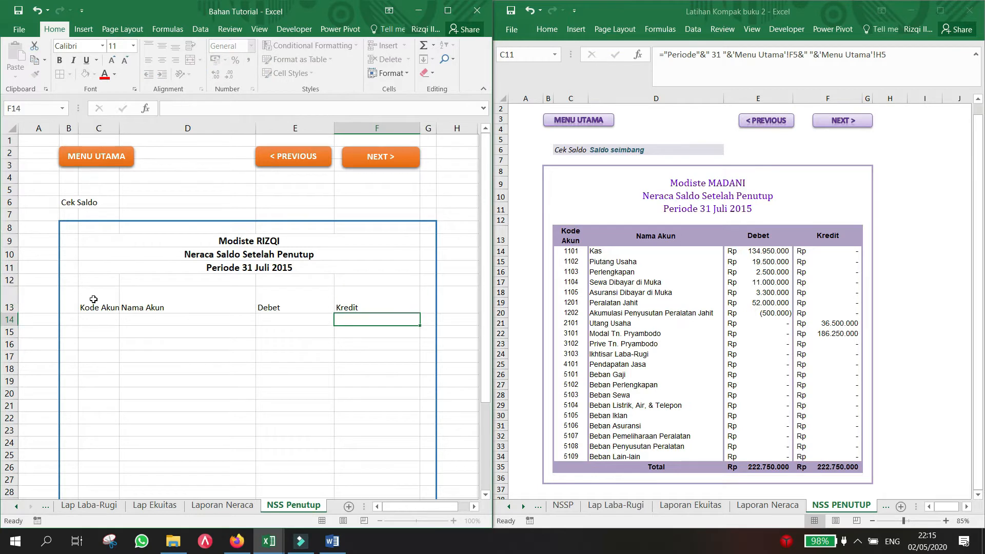
Format the C13:F13 headers as bold, wrapped and centered both ways, and slightly reduce the height of row 13.
drag(93, 300, 348, 306)
key(ctrl+b)
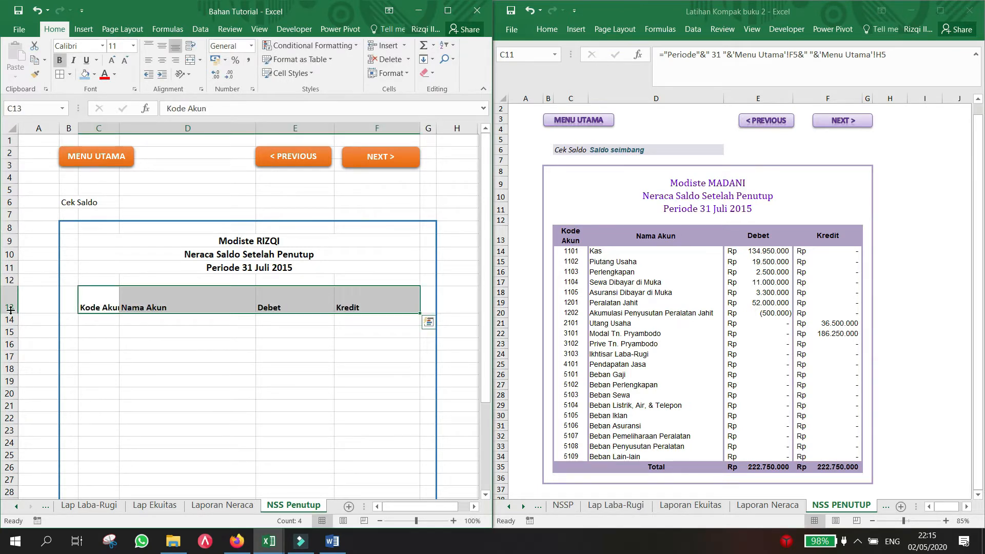
drag(11, 312, 10, 307)
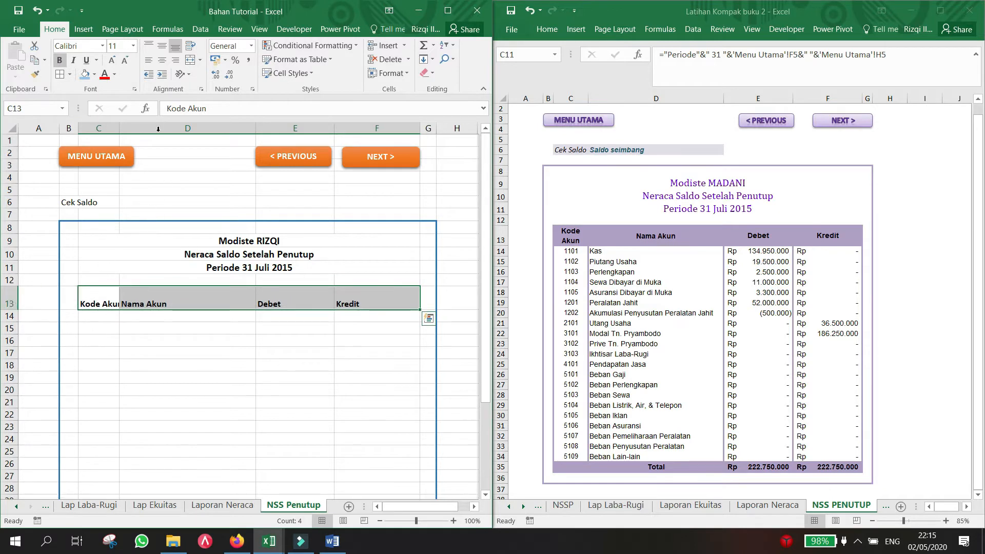
click(189, 48)
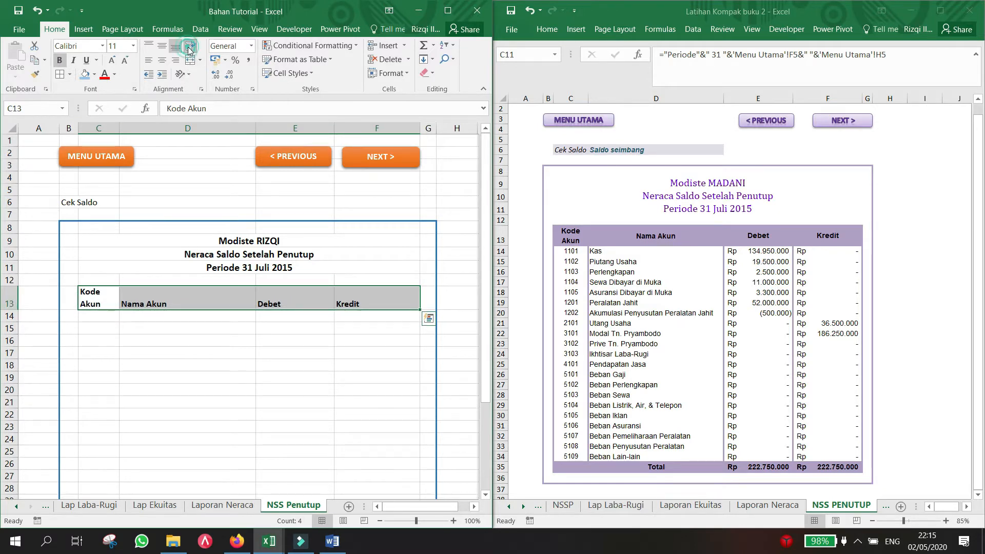
click(162, 46)
click(162, 61)
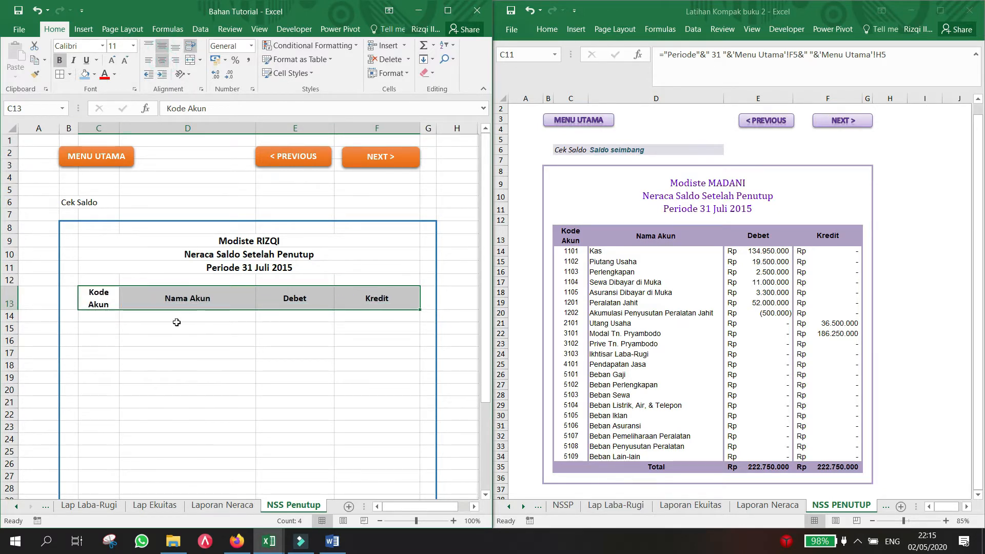
Fill the header row C13:F13 with light blue.
click(85, 73)
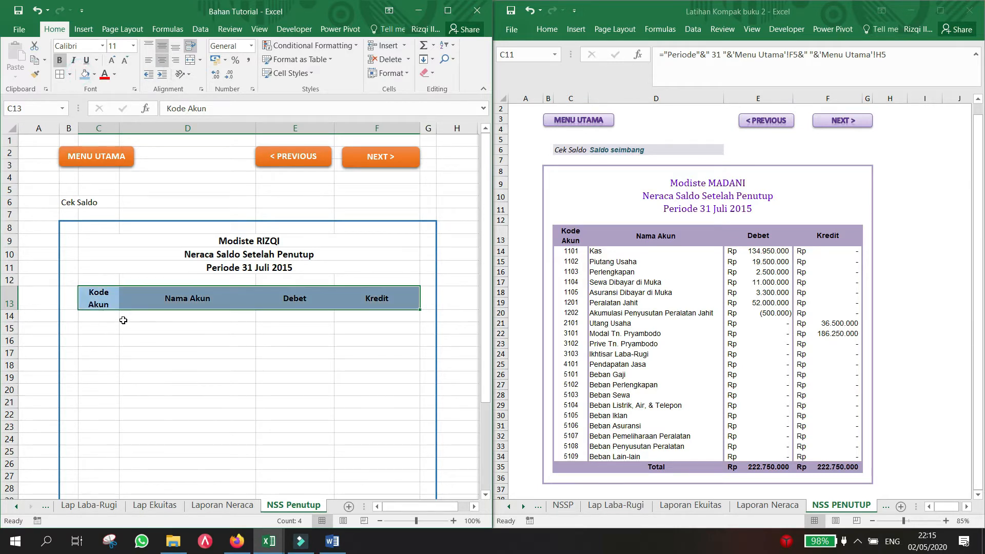
click(124, 326)
drag(104, 297, 238, 441)
click(236, 439)
scroll(237, 438, down, 2)
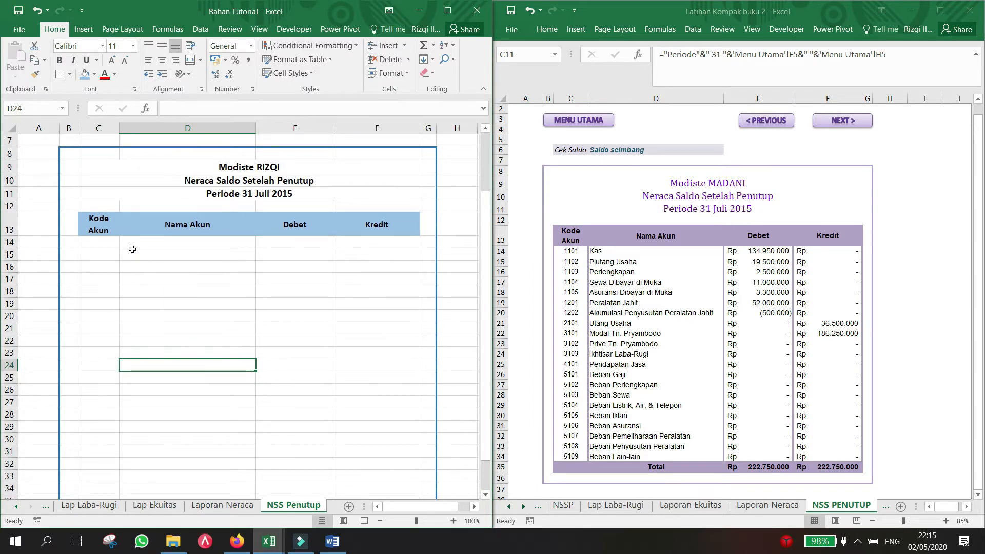
Check the account-code formulas in C14 and C16 of the reference workbook's NSS PENUTUP sheet.
click(99, 253)
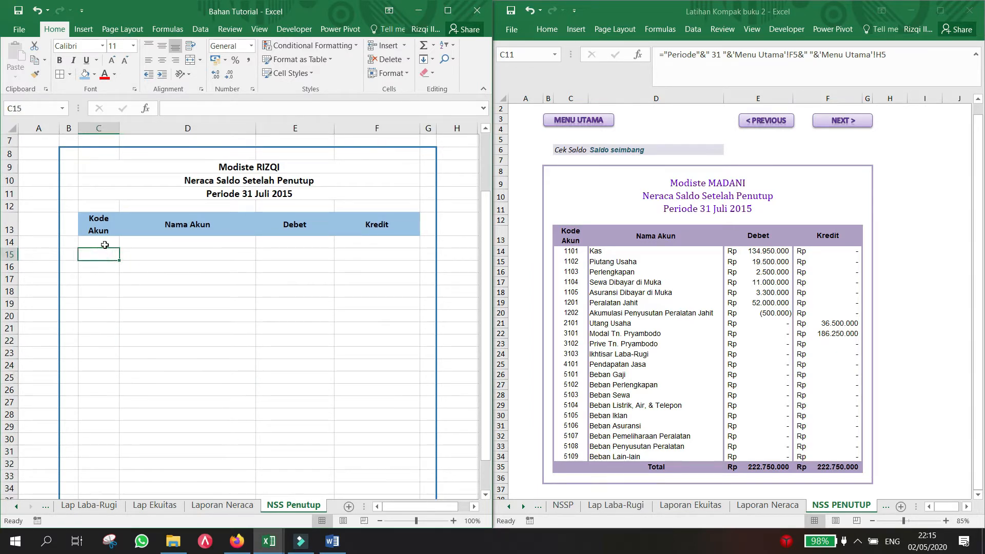
click(105, 243)
click(571, 251)
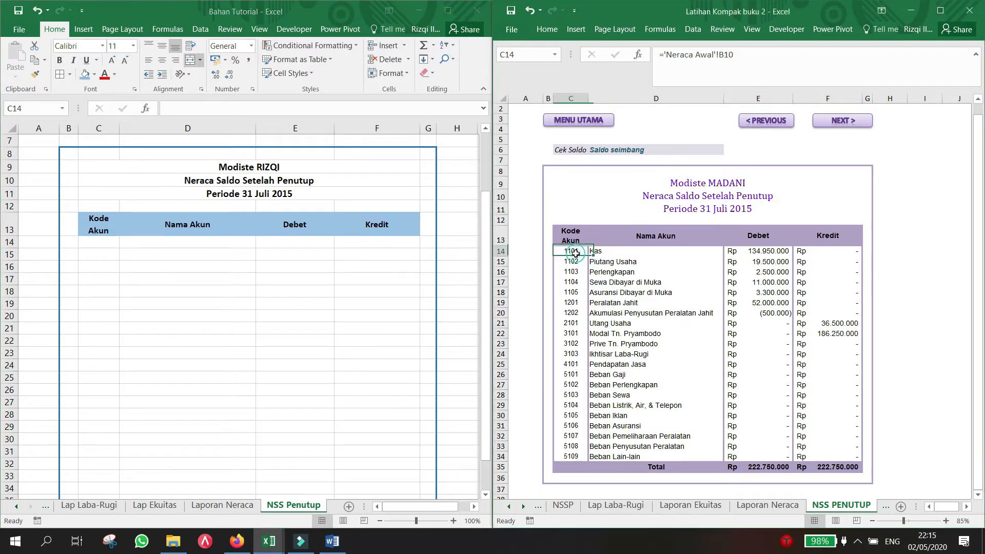
click(572, 273)
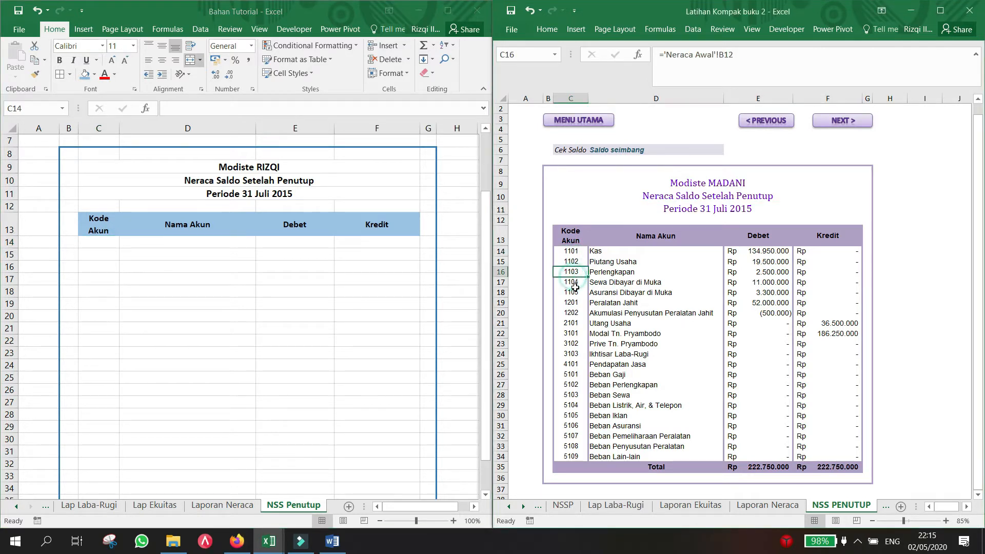
click(100, 244)
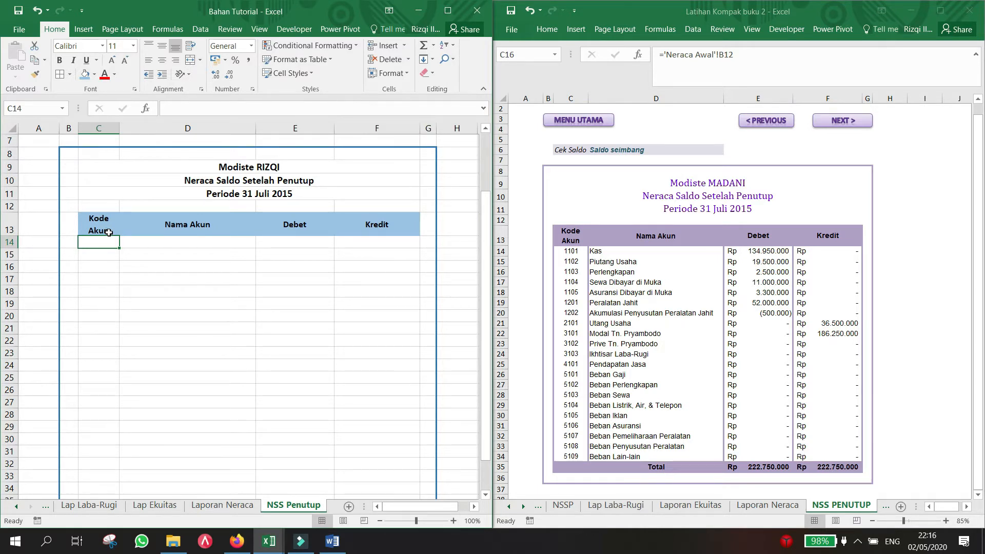
text(=)
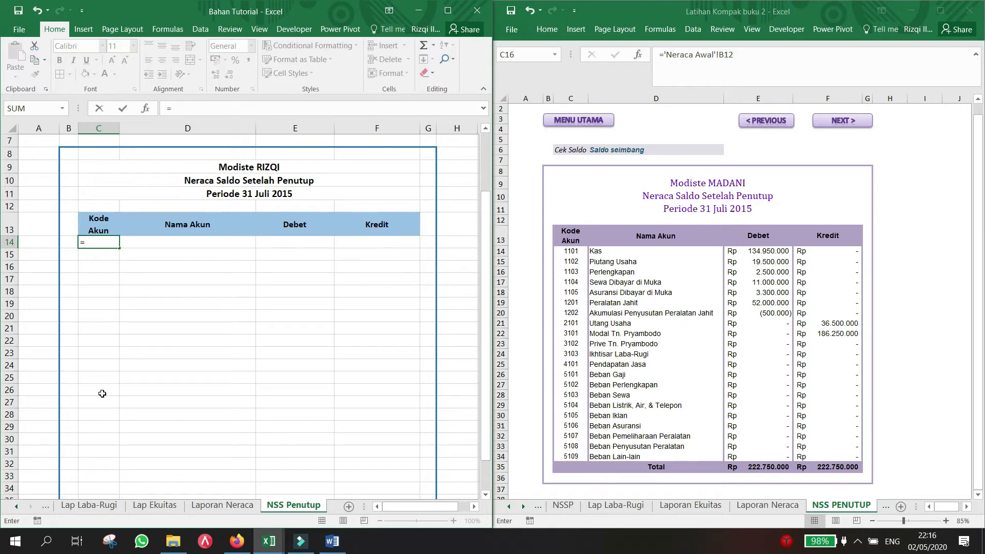
key(BackSpace)
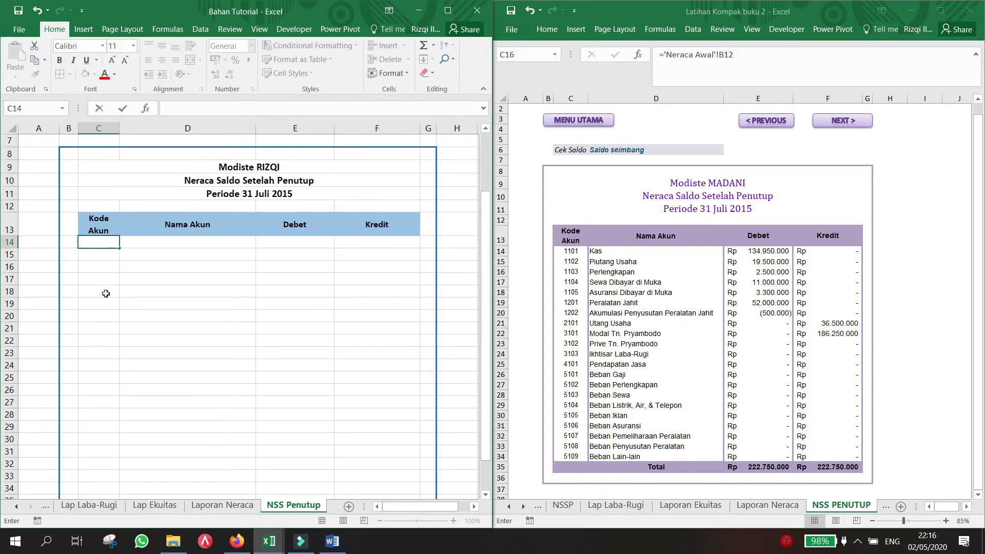
click(108, 264)
scroll(109, 264, down, 2)
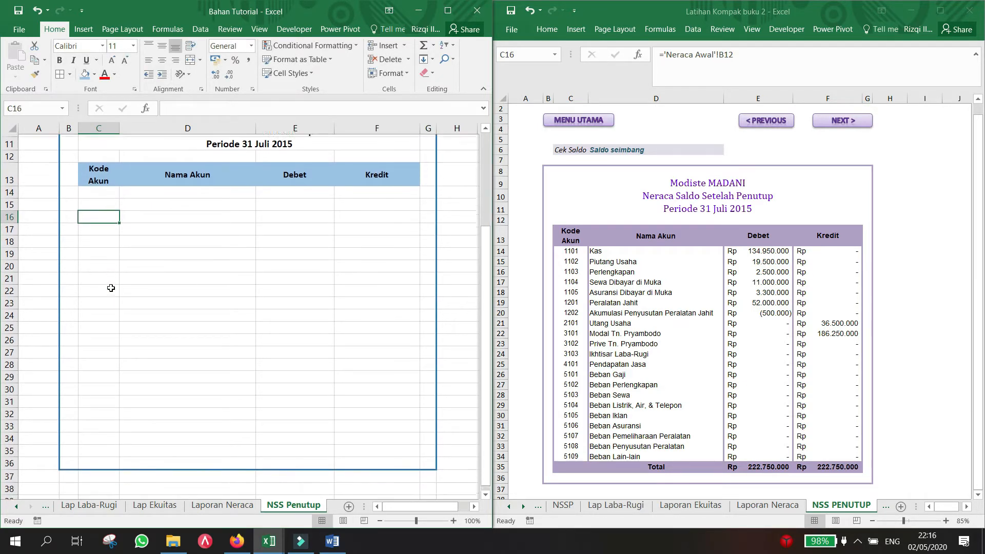
Copy the account numbers in B10:B30 of the Neraca Awal sheet.
click(47, 506)
click(47, 506)
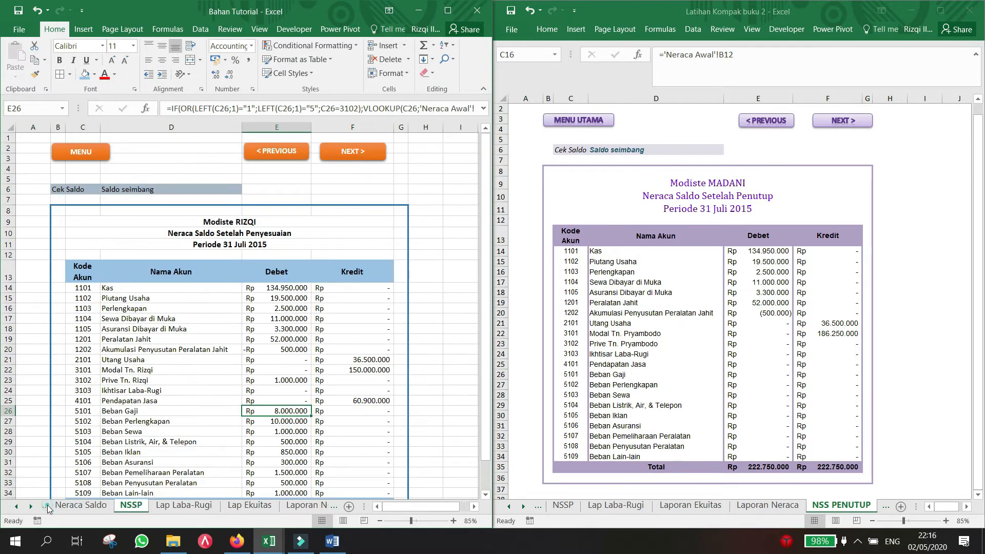
click(47, 505)
click(47, 506)
click(48, 505)
click(49, 506)
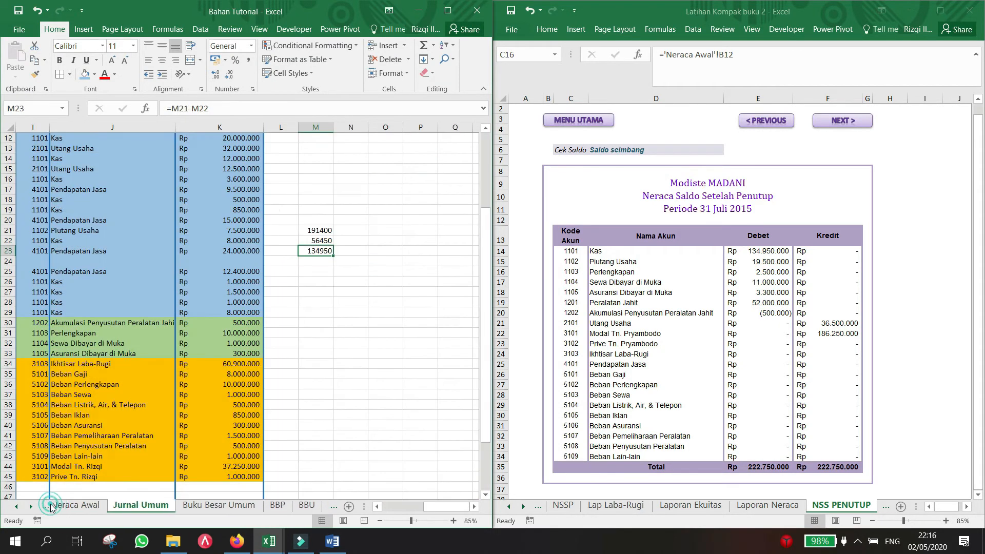
click(50, 506)
click(50, 506)
click(164, 505)
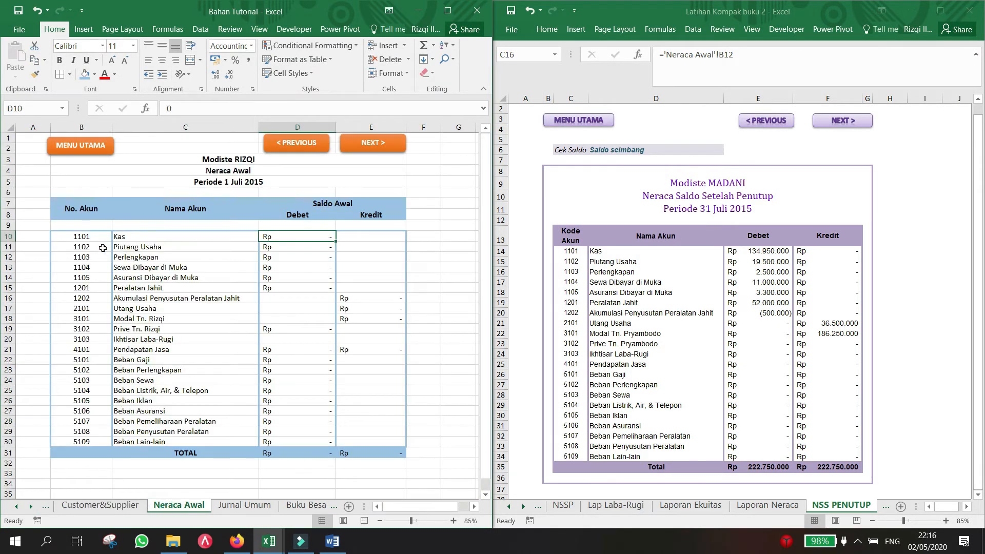
drag(99, 237, 83, 441)
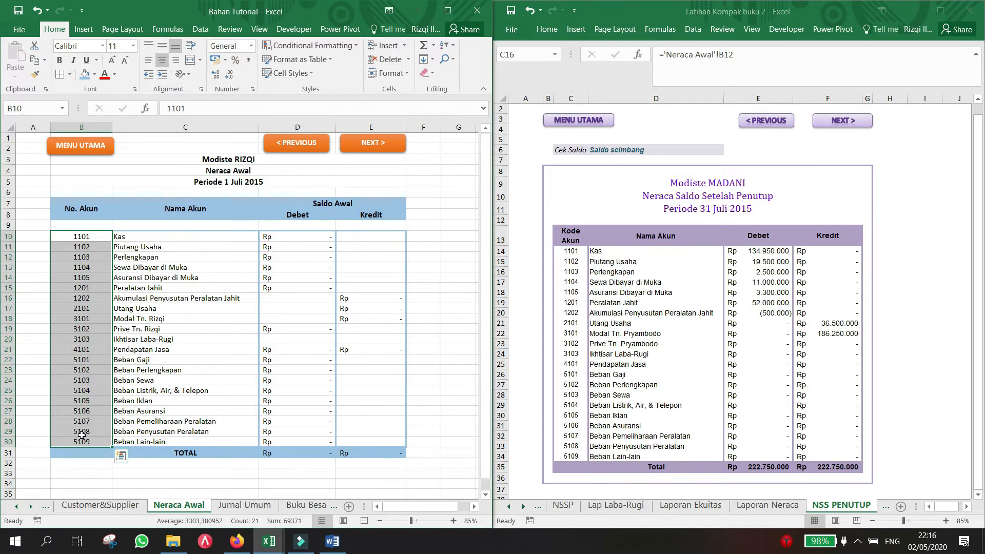
key(ctrl+c)
Paste the copied account numbers into the Kode Akun column of the NSS Penutup sheet, starting at C14.
click(321, 505)
click(322, 506)
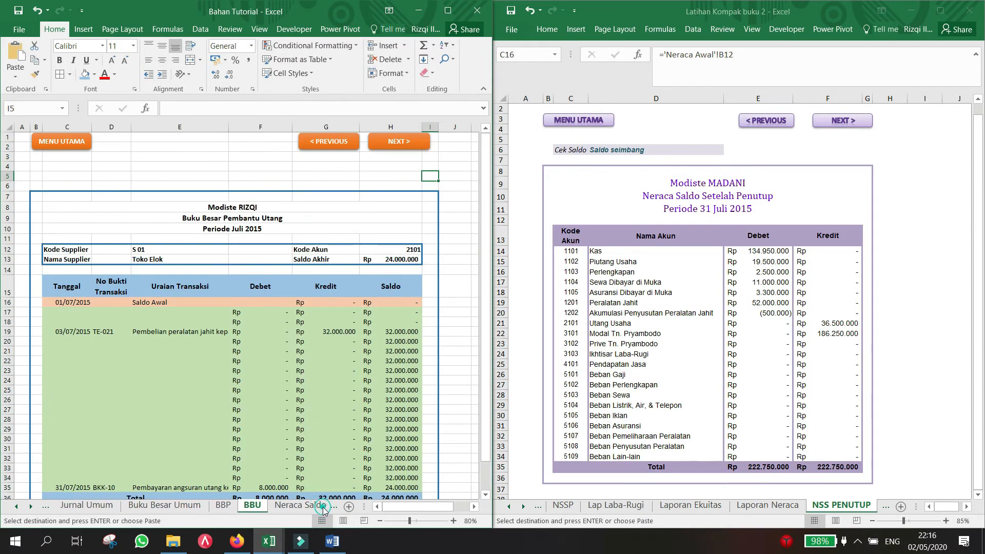
click(323, 507)
click(322, 506)
click(323, 507)
click(323, 508)
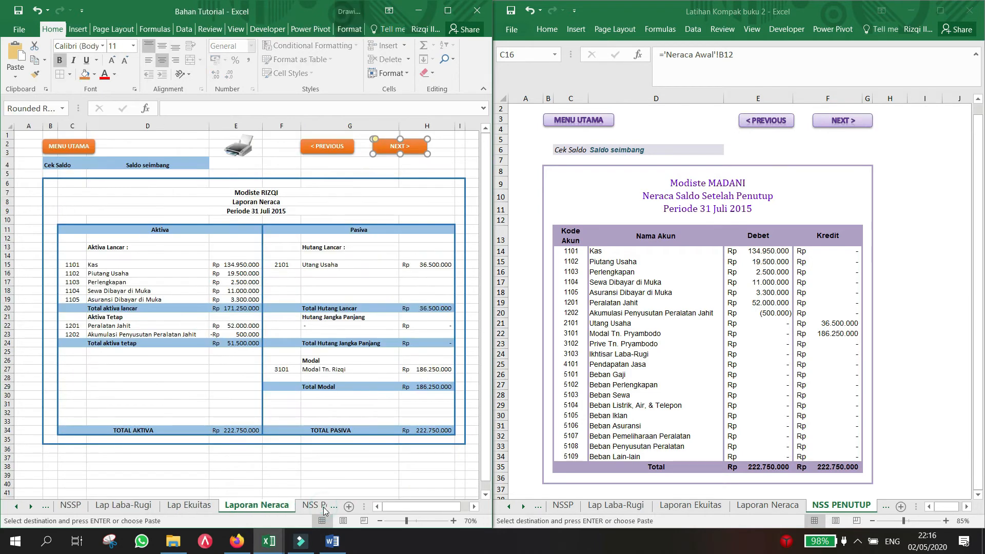
click(323, 507)
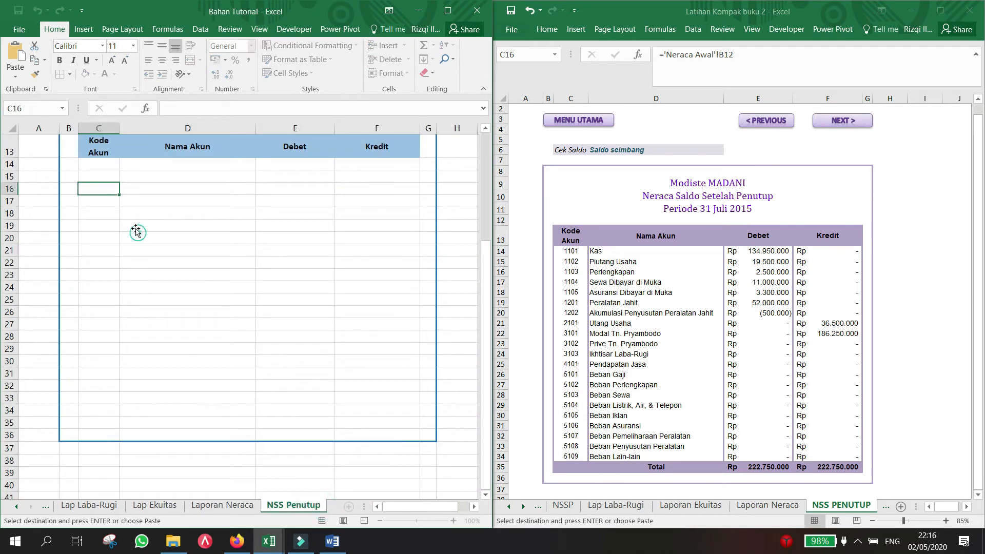
click(112, 165)
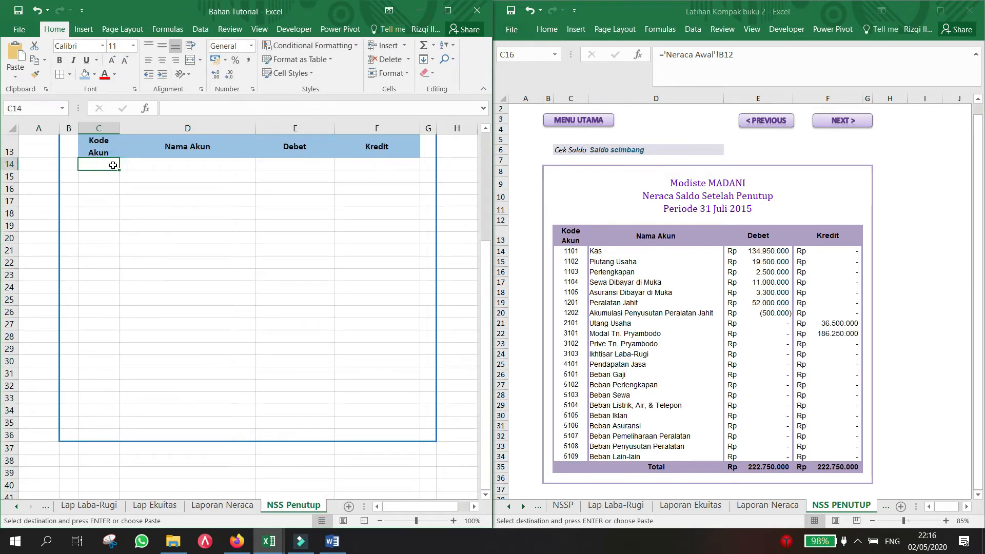
key(ctrl+v)
click(126, 197)
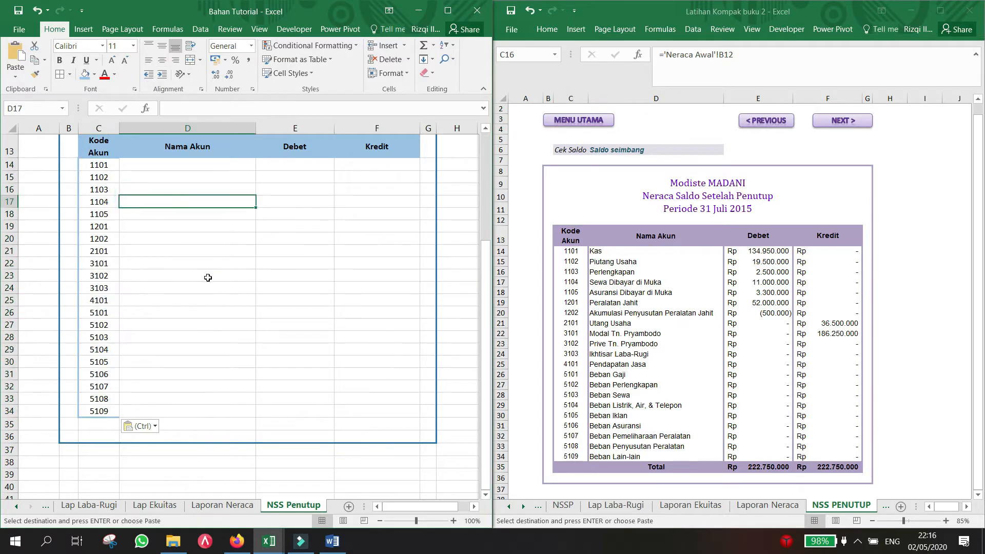
Remove all borders from the account codes in C14:C34.
scroll(205, 277, up, 2)
scroll(206, 277, down, 1)
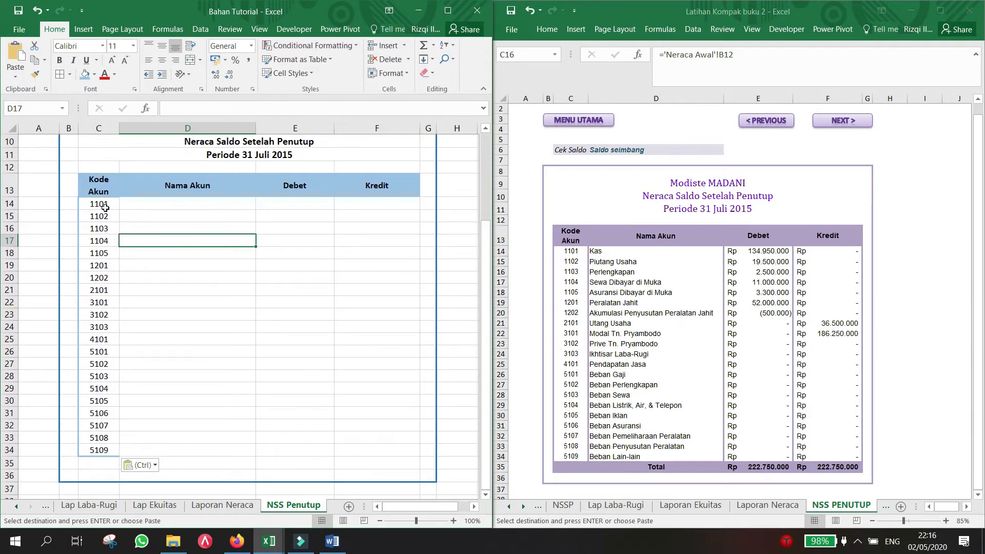
drag(105, 208, 87, 450)
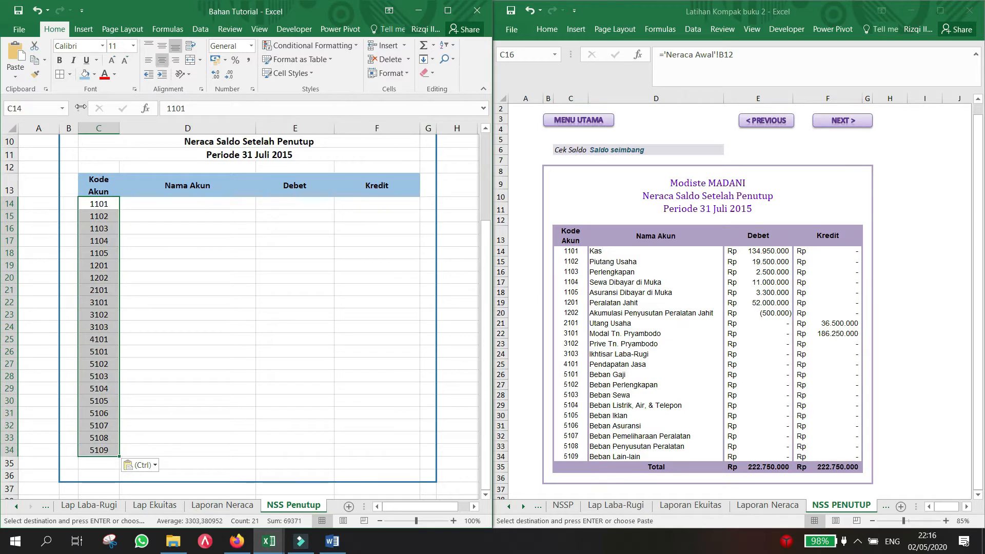
click(70, 73)
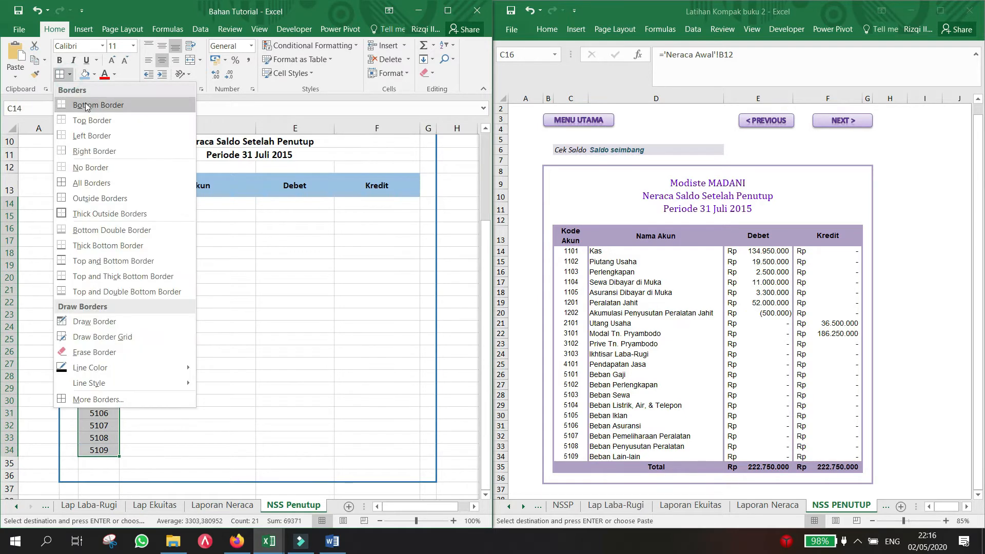
click(88, 168)
click(146, 264)
Enter the formula =VLOOKUP(C14;akun;2;0) in D14 to look up the account name.
click(142, 203)
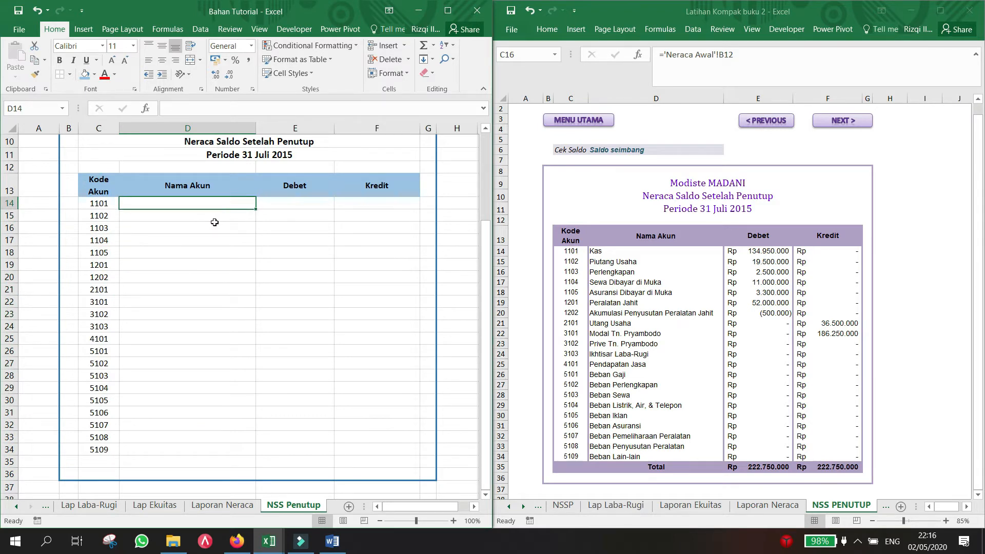
text(=)
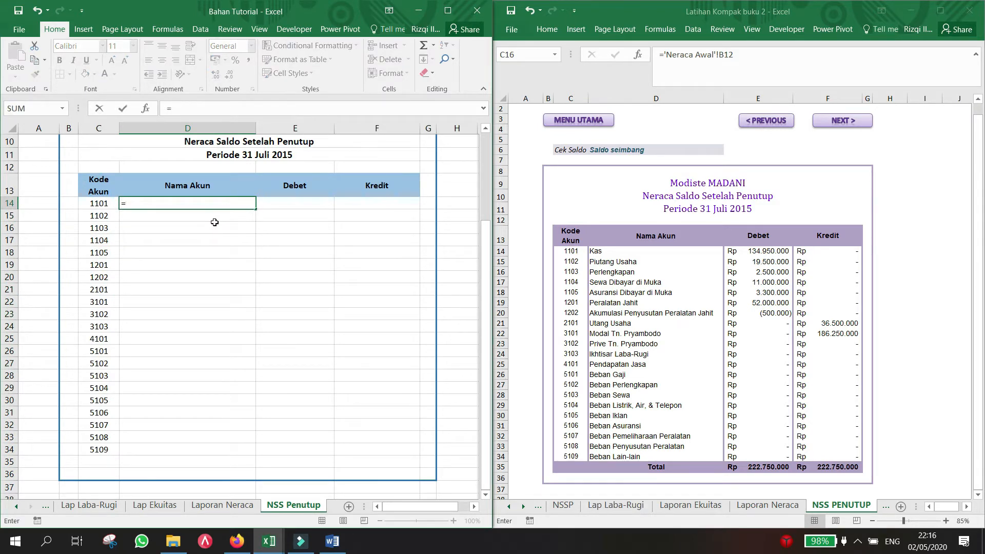
text(vlooku)
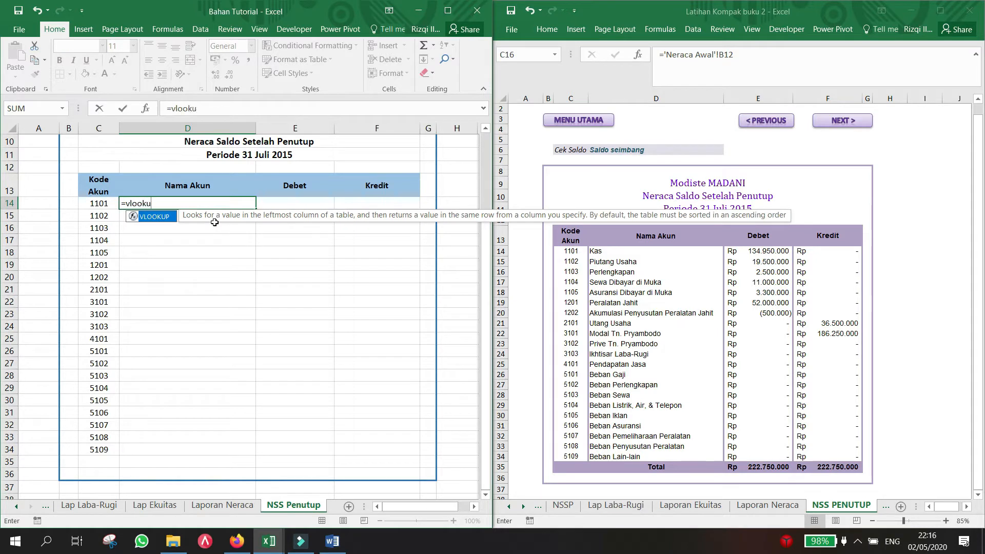
text(p()
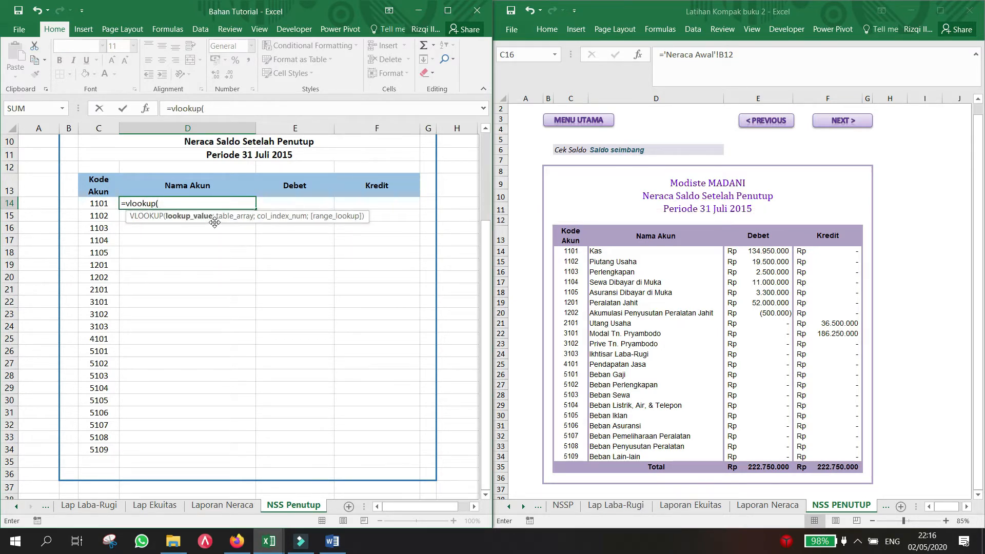
text(c14;)
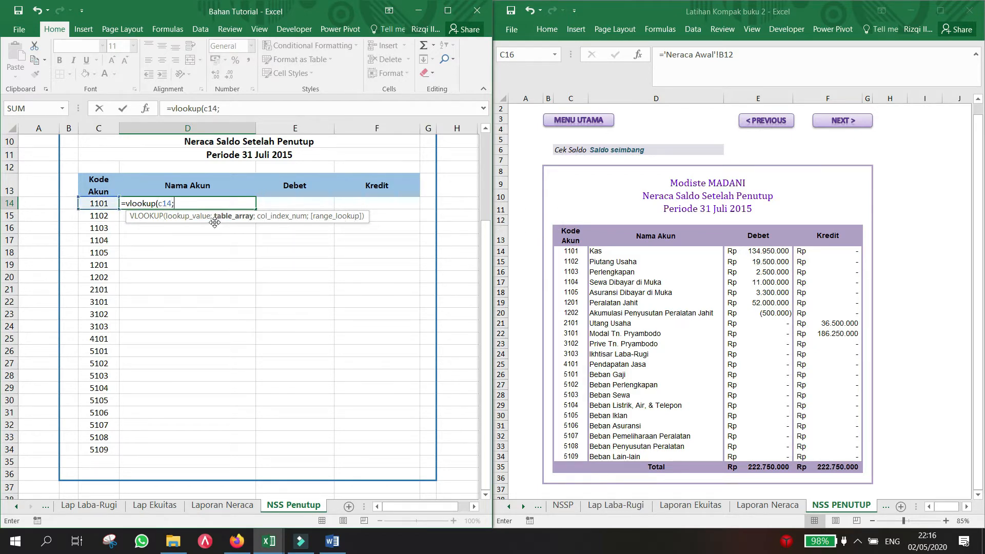
text(akun)
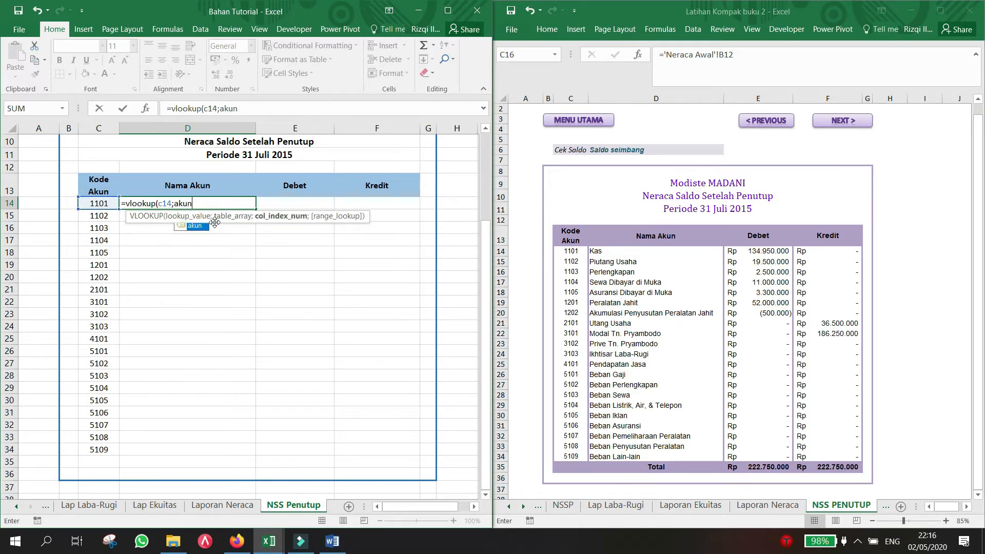
text(;2;0))
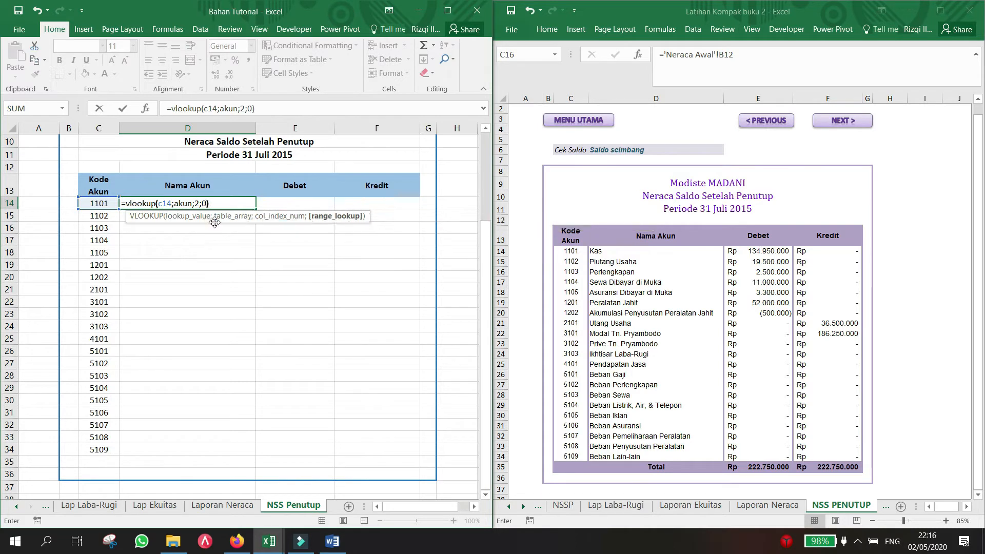
key(Return)
key(Up)
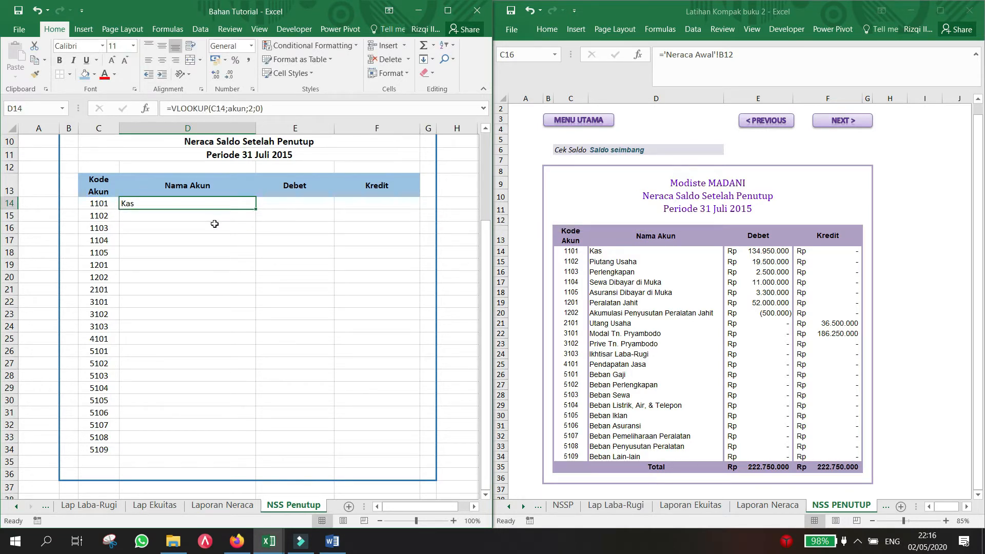
Fill the account-name formula down to D34 and autofit the width of column D.
double_click(257, 211)
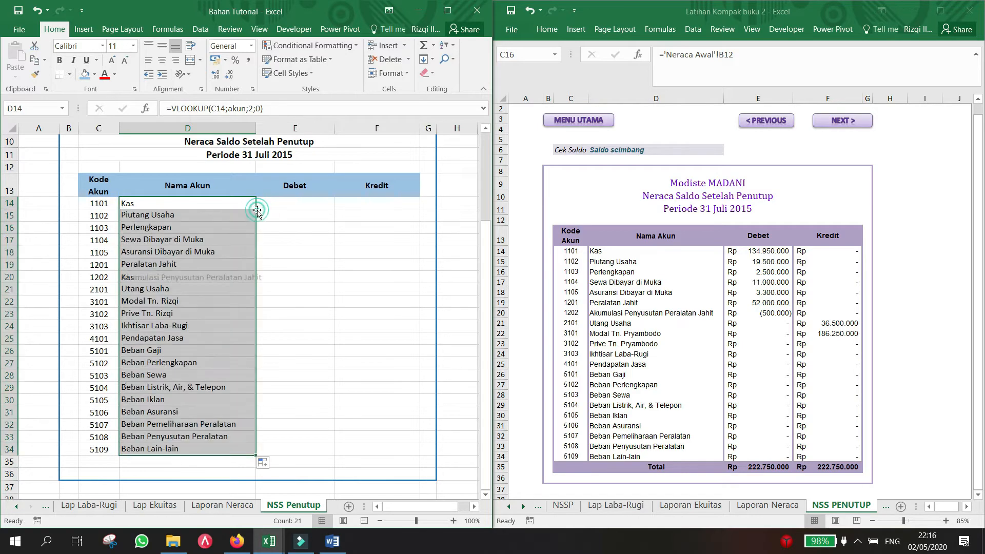
double_click(257, 129)
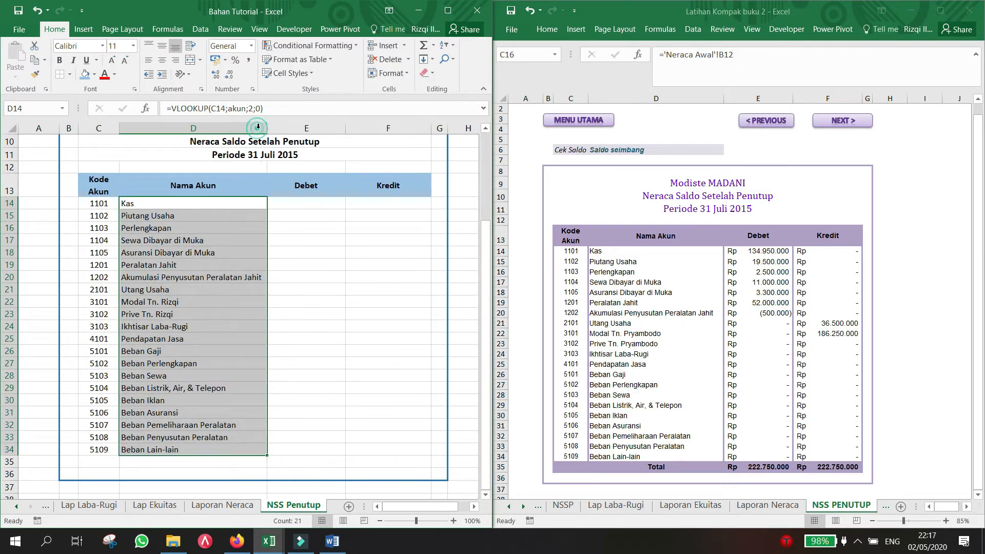
click(318, 252)
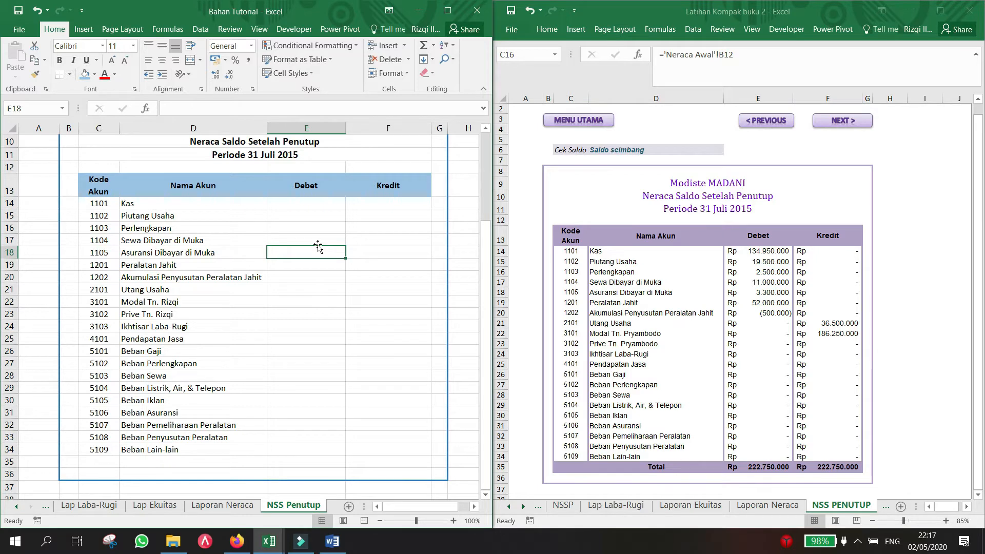
Copy the full text of the Kas row's Debet formula in E14 of the reference workbook's NSS PENUTUP sheet.
click(754, 252)
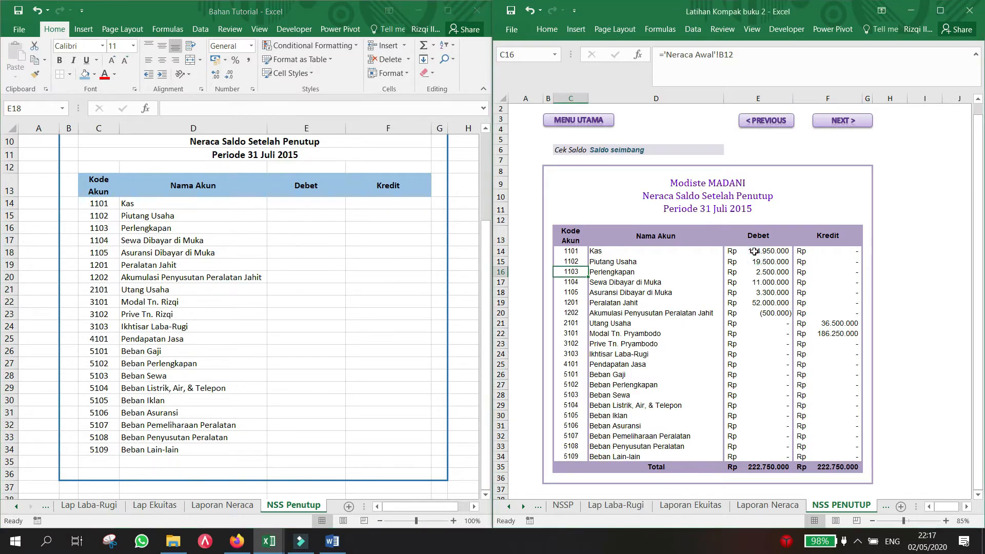
click(754, 251)
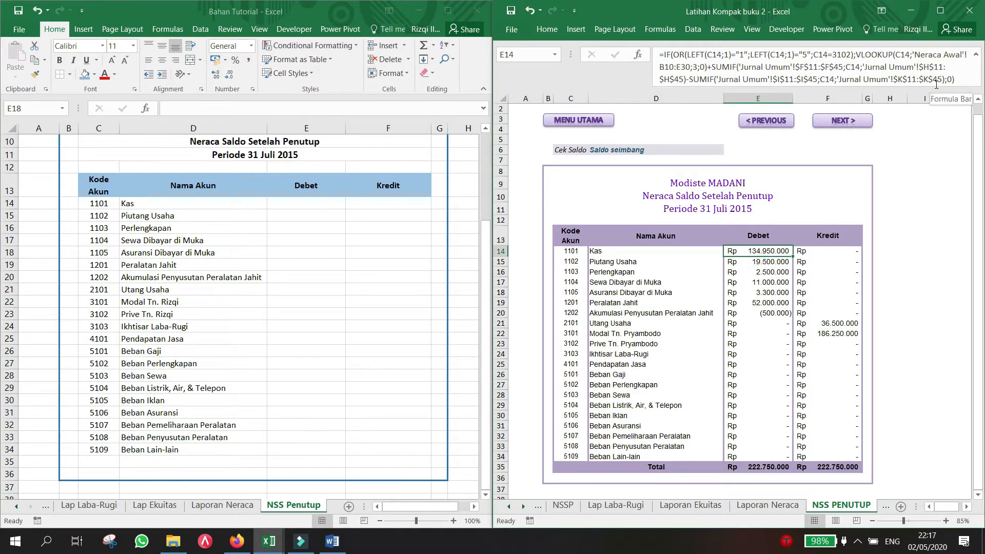
drag(960, 81, 660, 54)
key(ctrl+c)
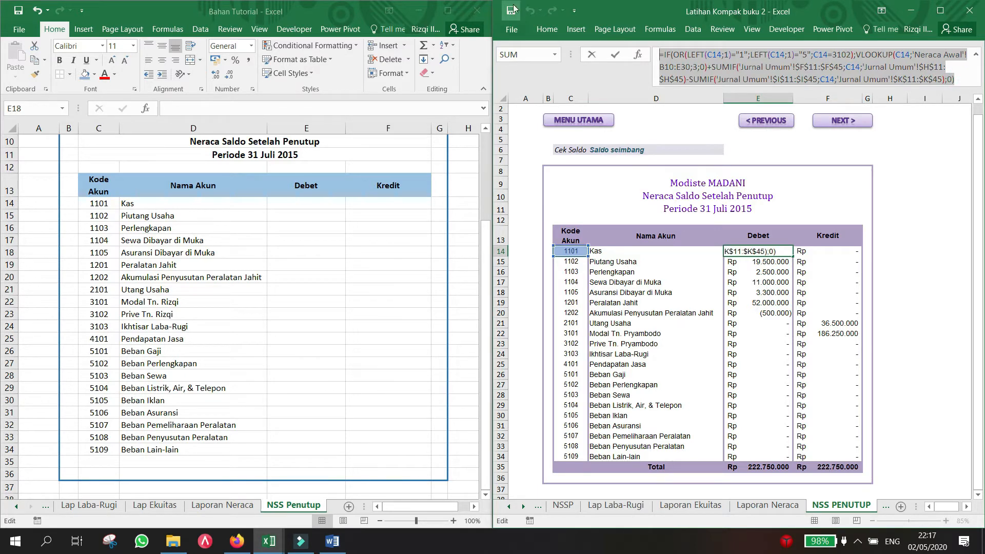
Switch to the Word document and paste the copied formula below the existing formulas, with an empty line above it.
click(331, 541)
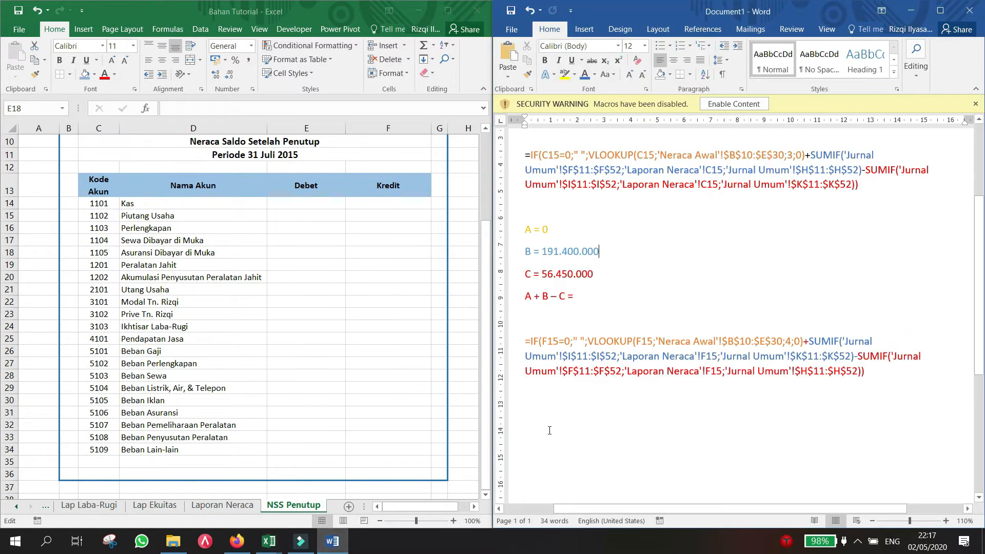
click(572, 424)
scroll(571, 423, down, 5)
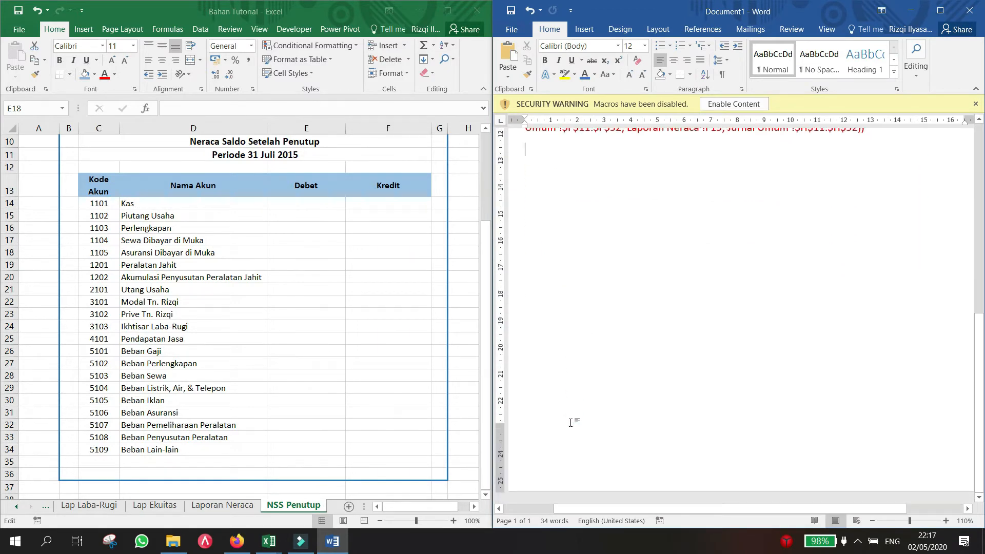
key(Return)
key(Return)
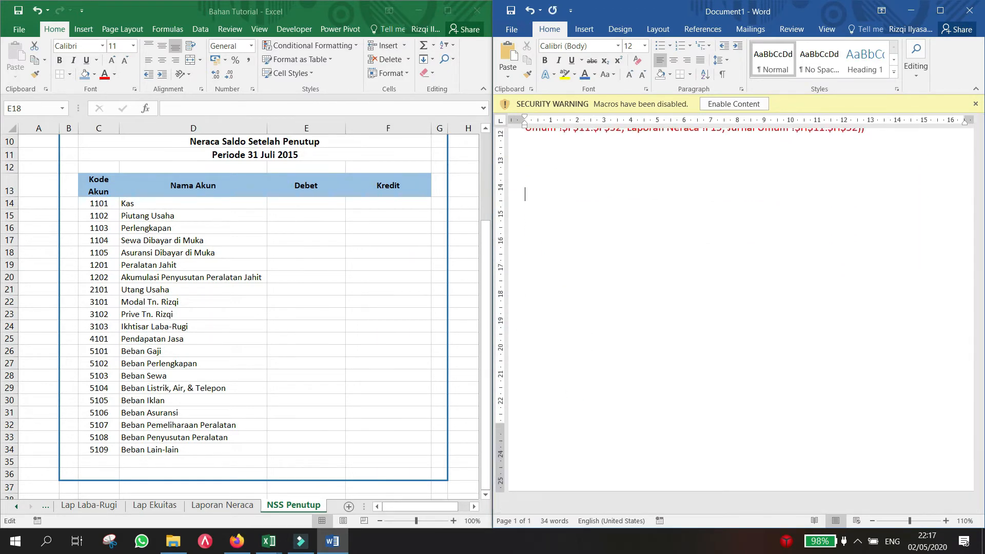
click(532, 163)
key(ctrl+v)
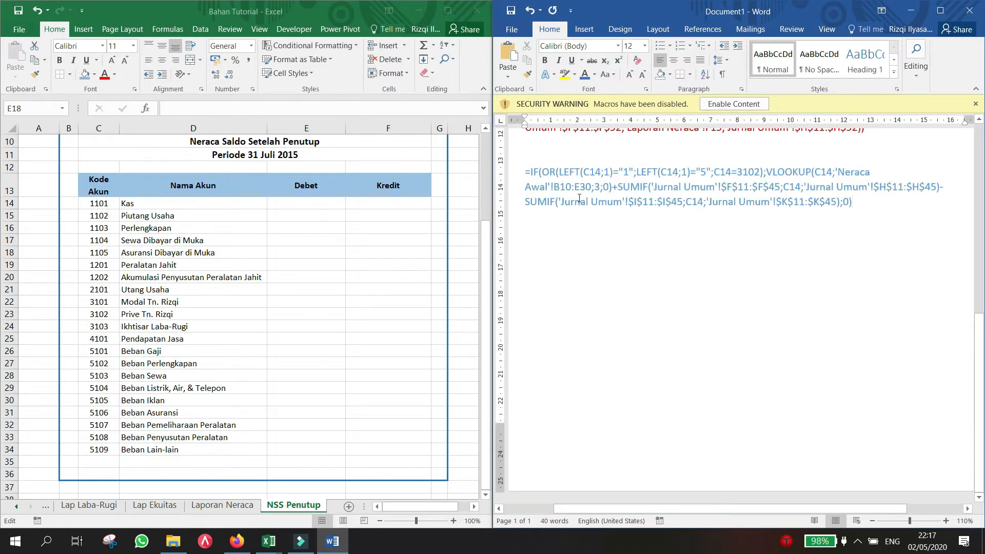
click(710, 253)
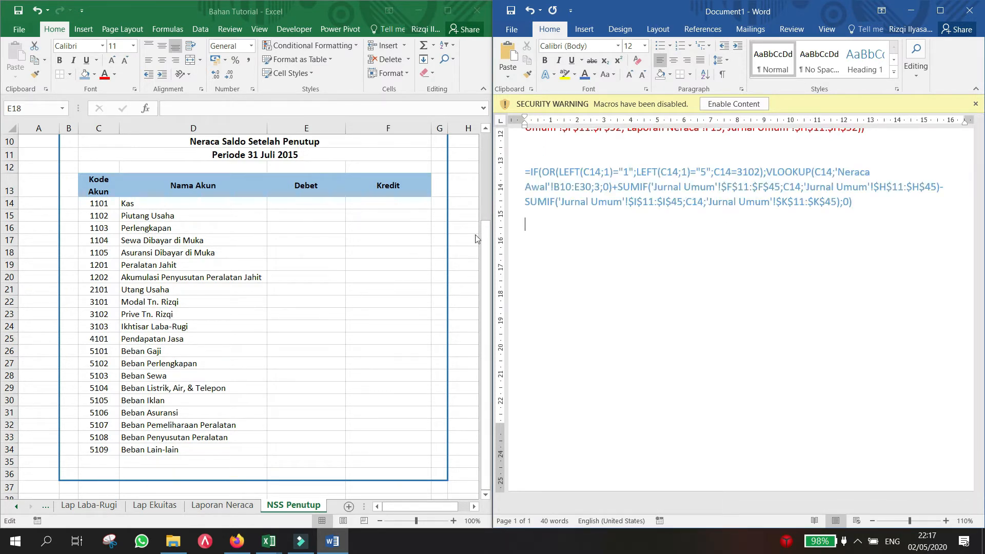
Add the heading "RUMUS NSS Penutup" on the line above the pasted formula and make it bold.
drag(861, 205, 427, 150)
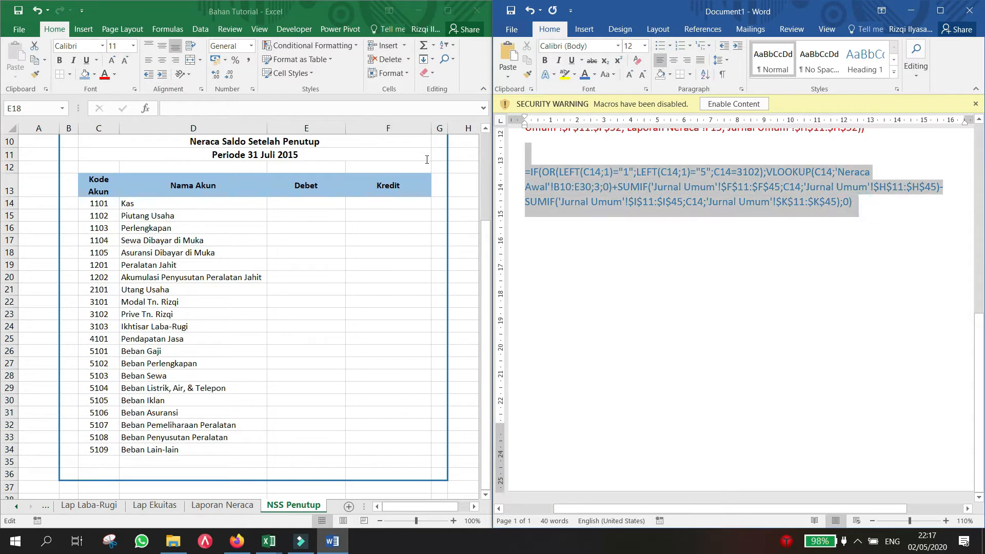
click(529, 157)
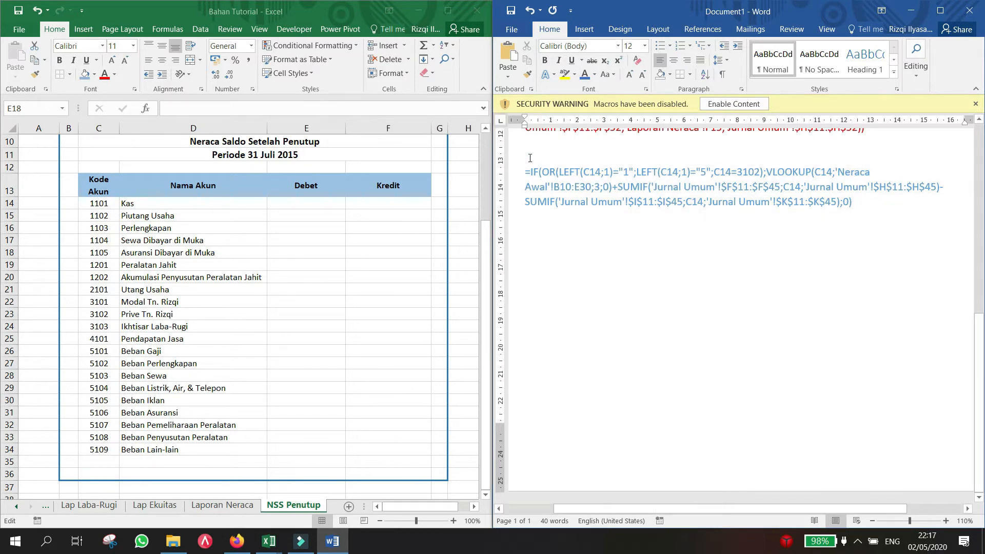
text(RUMUS NSS)
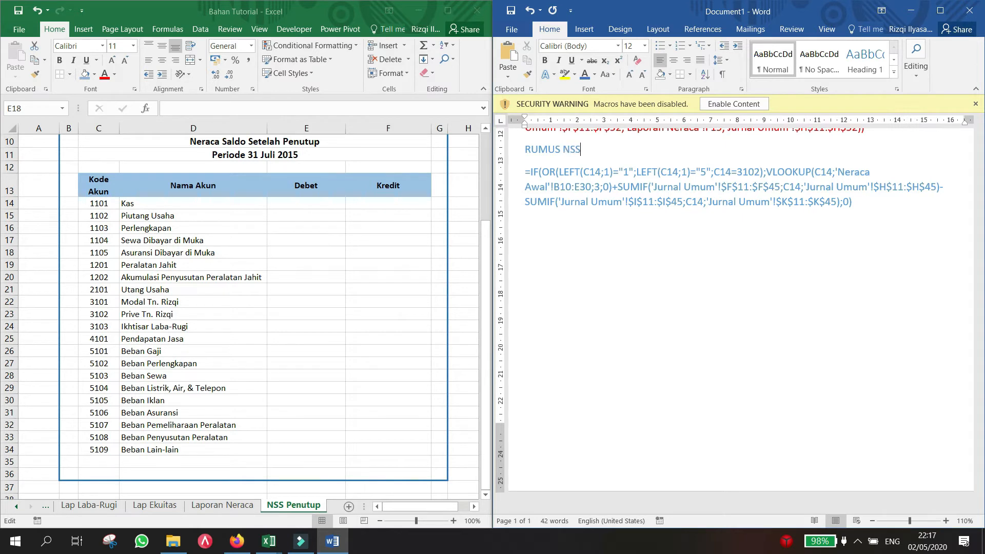
text( Penutup)
key(Return)
key(BackSpace)
drag(626, 153, 486, 147)
key(ctrl+b)
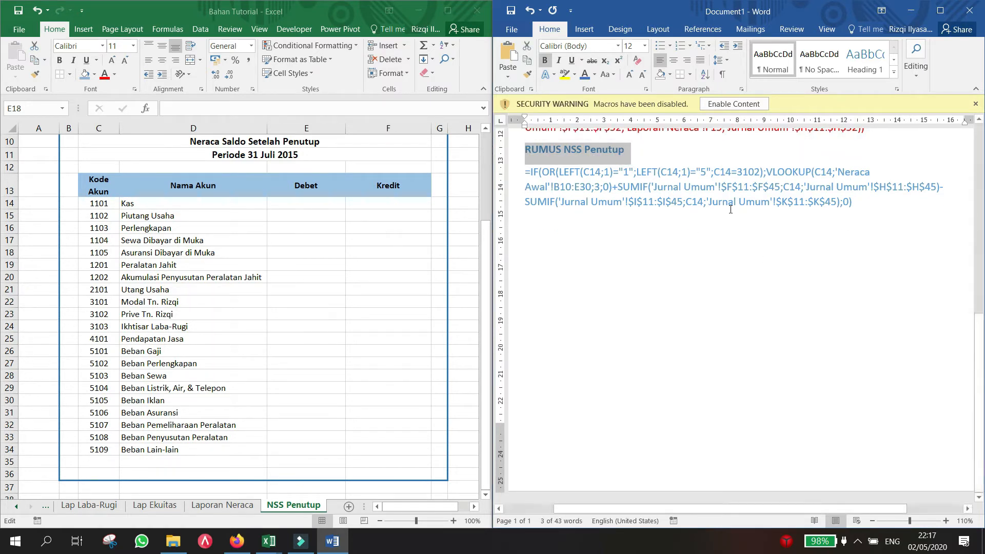
Extend the "RUMUS NSS Penutup" heading with "DEBET", keeping the formula directly below it.
click(689, 149)
text(DEBET)
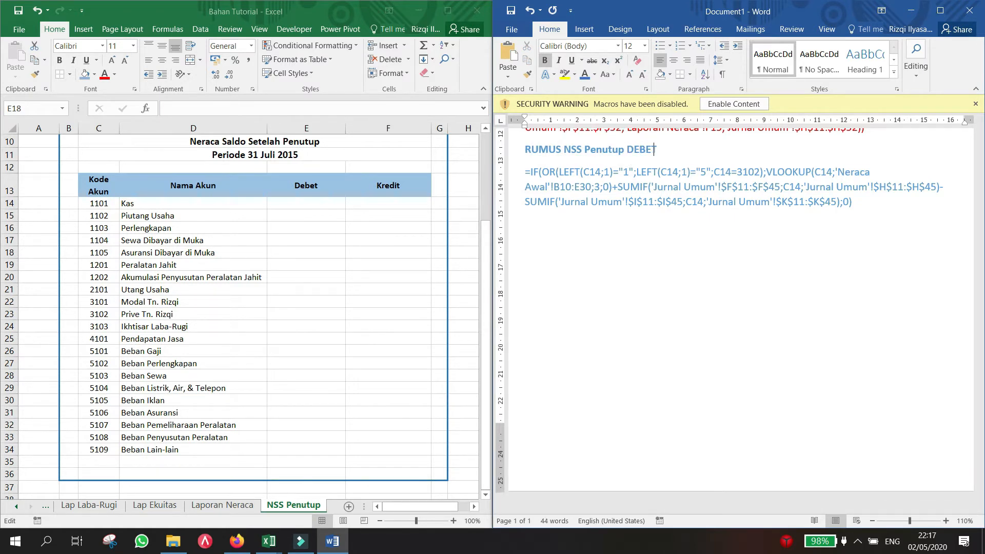
key(Return)
key(Delete)
click(46, 507)
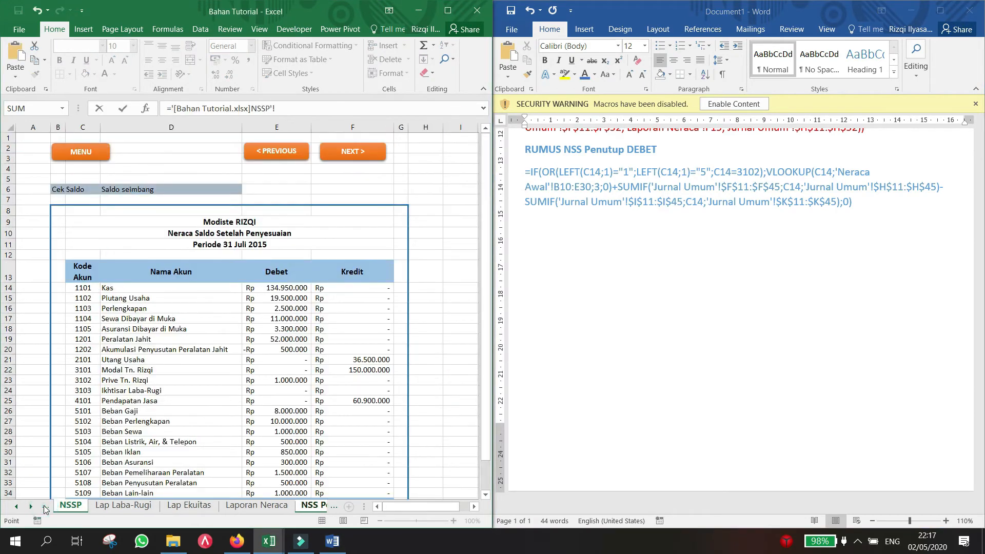
click(268, 287)
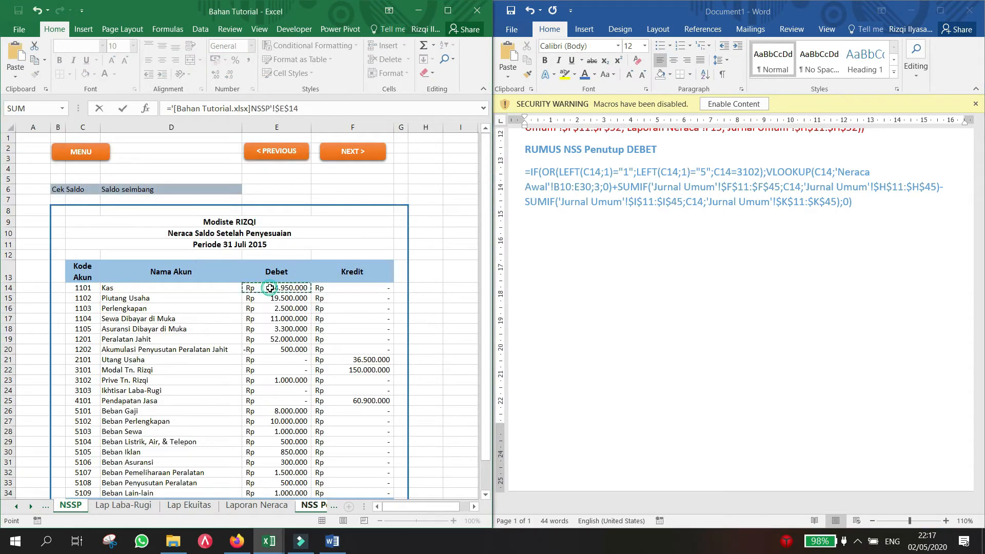
key(Escape)
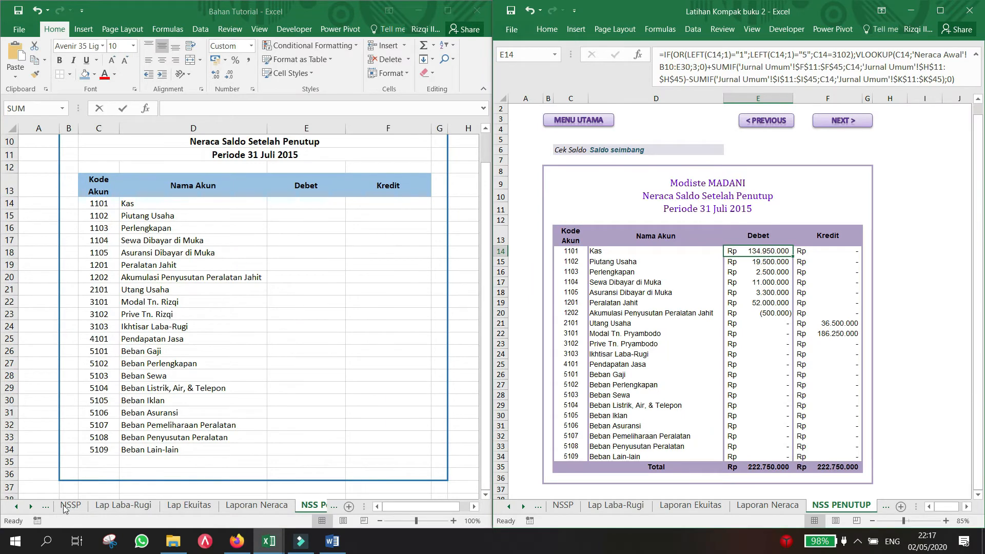
Copy the full Kas Debet formula from E14 of the NSSP sheet and paste it below the Penutup formula in the Word document.
click(71, 508)
click(71, 507)
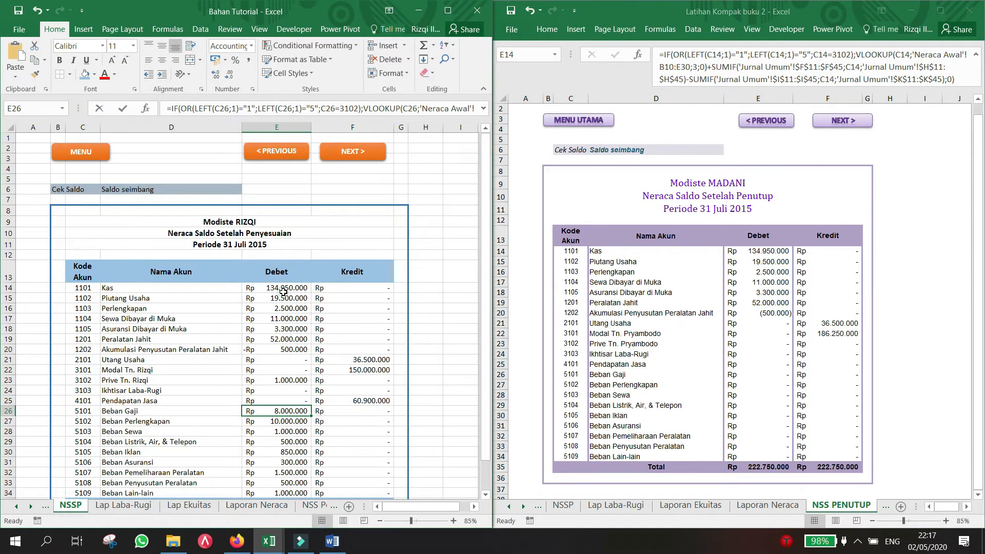
click(483, 109)
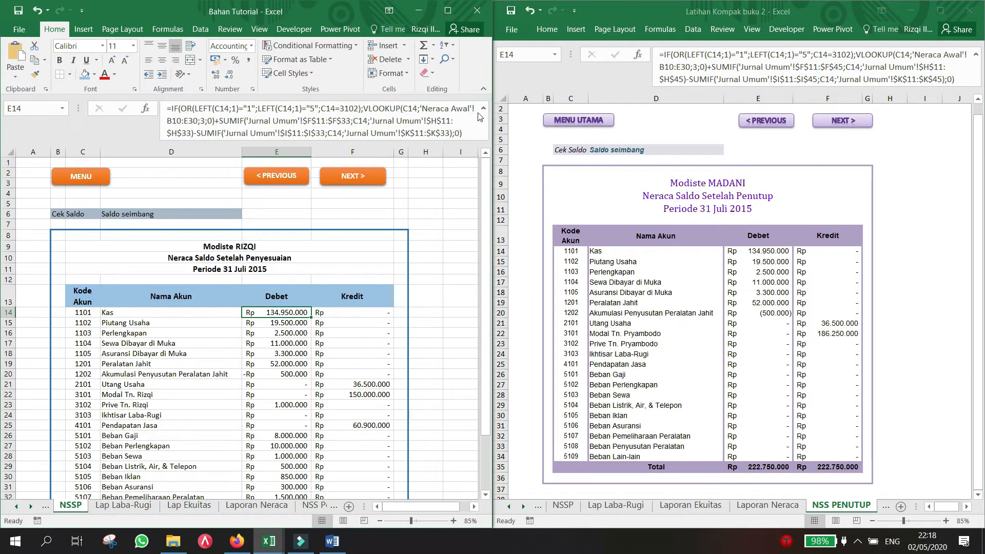
triple_click(462, 135)
key(ctrl+c)
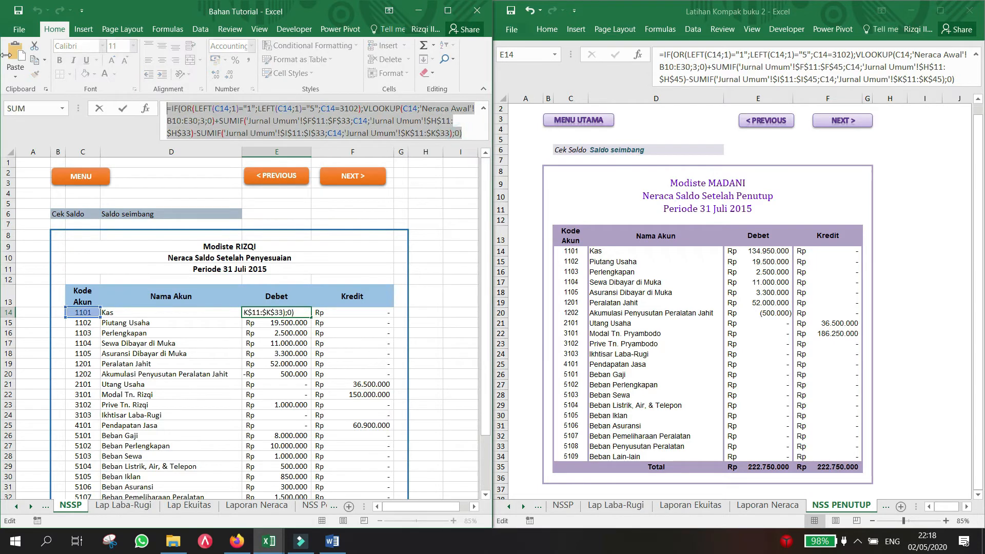
click(332, 541)
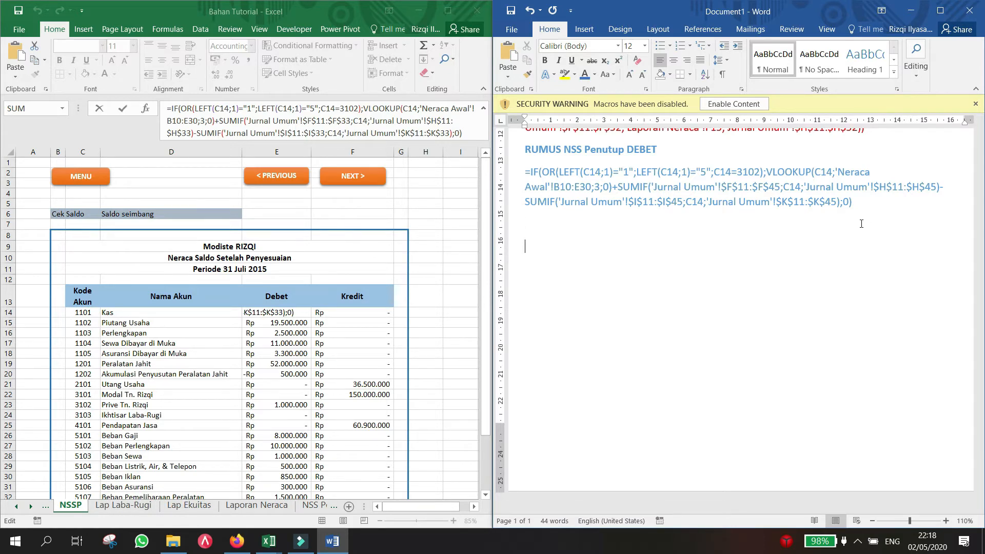
key(ctrl+v)
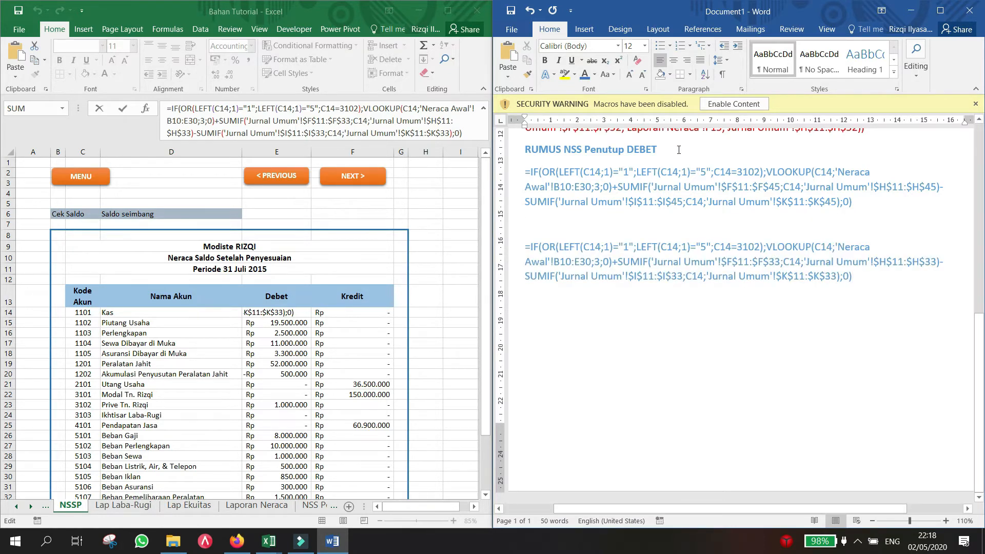
Duplicate the Penutup heading above the newly pasted formula and change the copy to "RUMUS NSS Penyesuaian DEBET".
drag(679, 150, 524, 149)
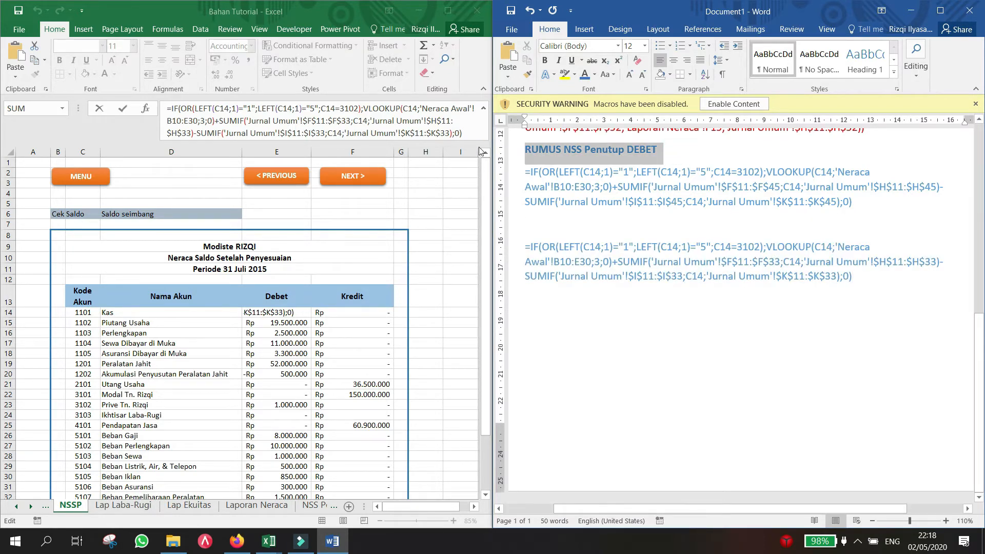
key(ctrl+c)
click(549, 229)
key(ctrl+v)
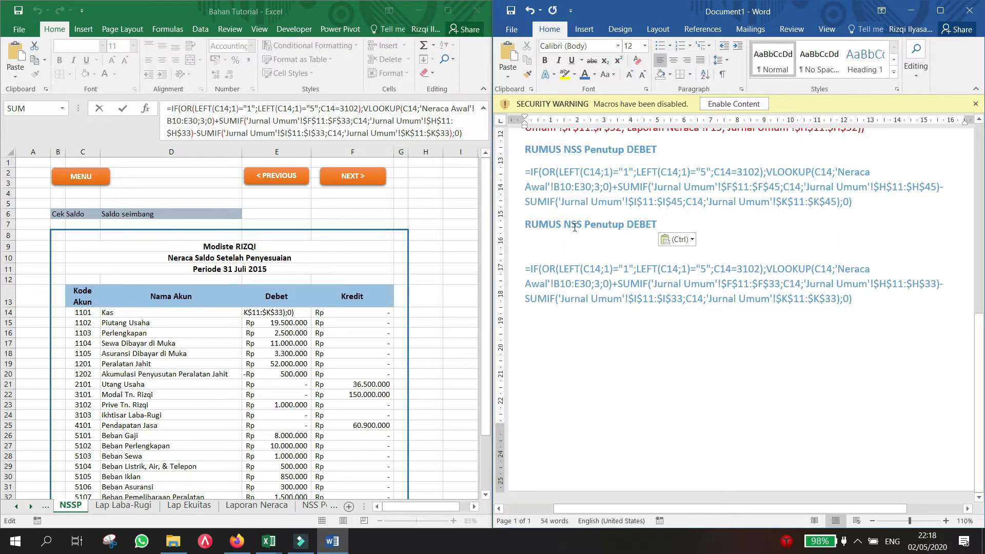
key(Delete)
double_click(610, 226)
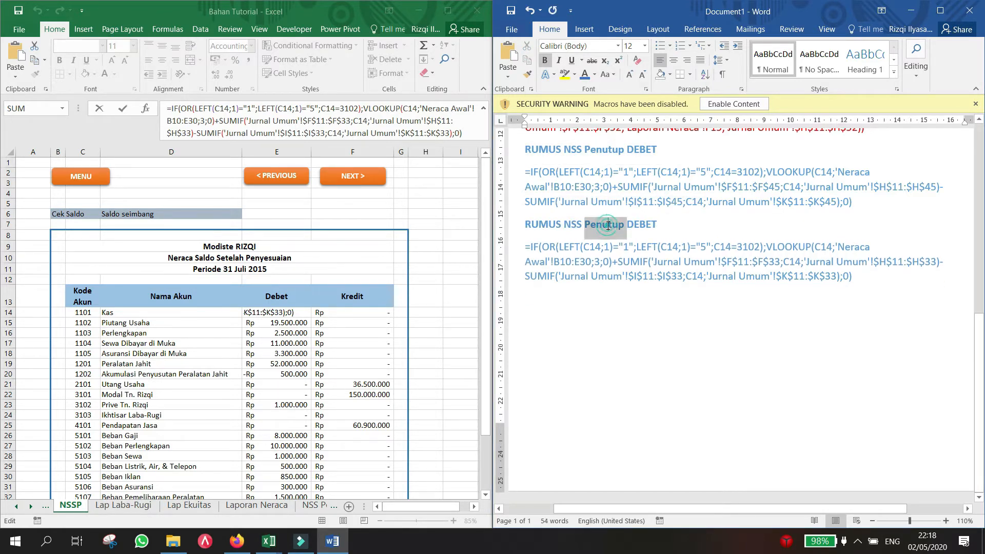
text(P)
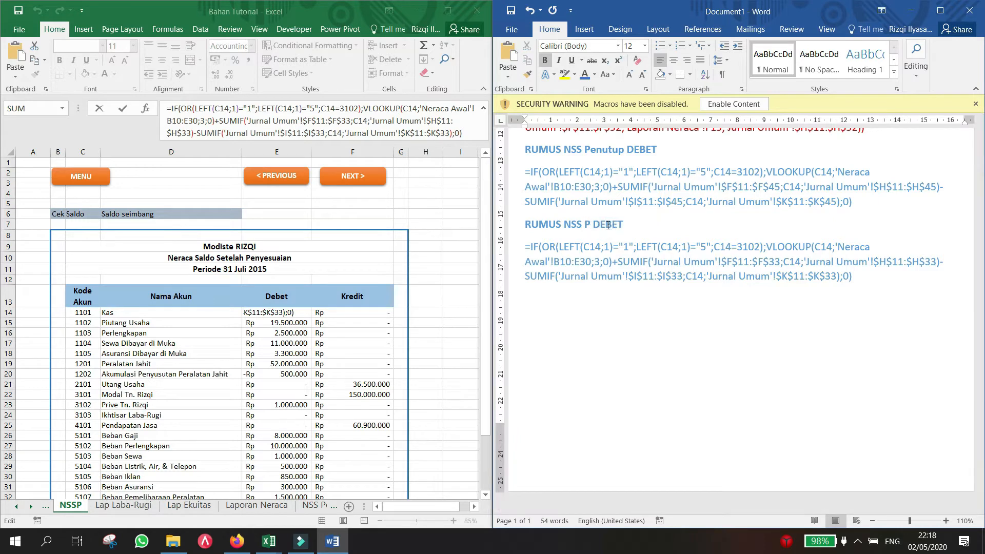
text(enyesuaian)
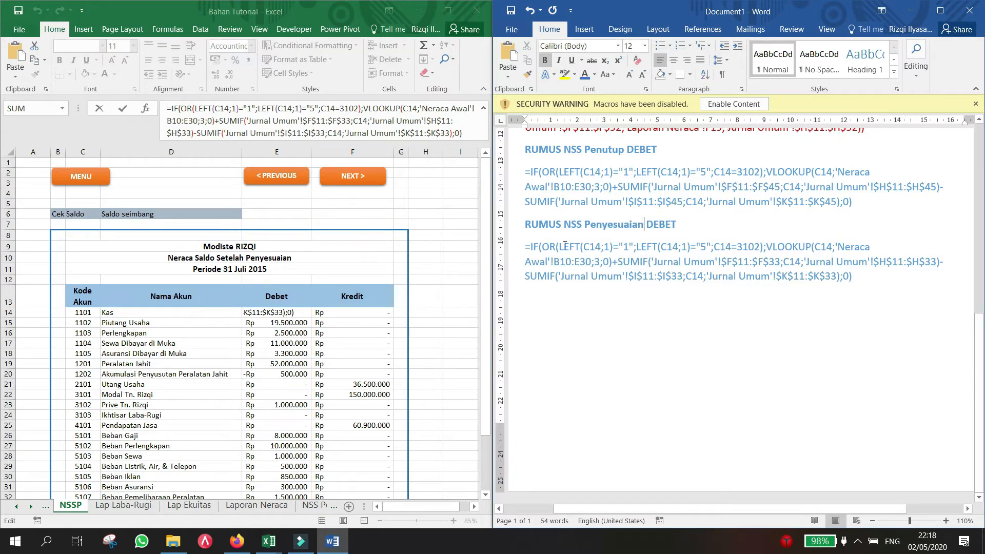
Insert an empty line above the NSS Penyesuaian heading and add blank lines below its formula.
click(521, 224)
key(Return)
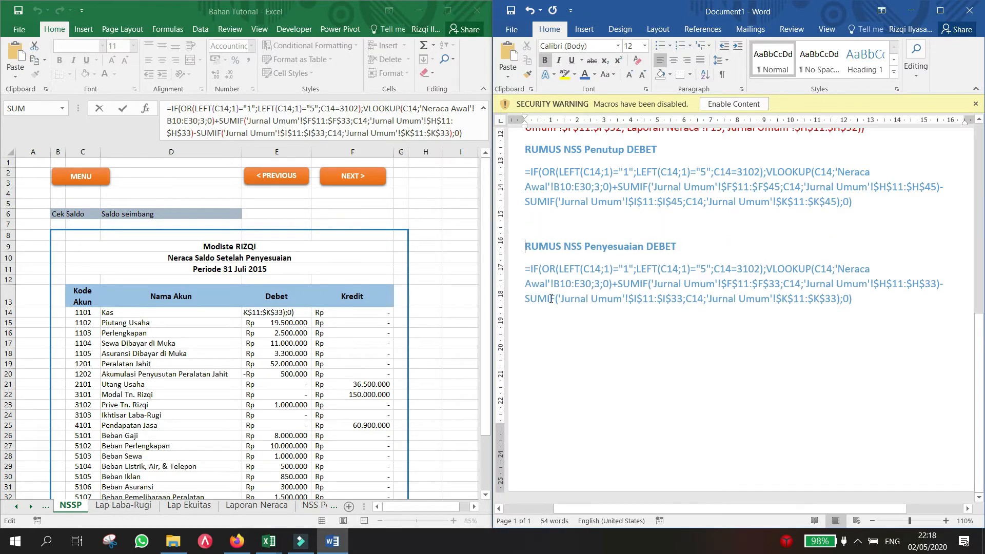
click(552, 334)
click(935, 318)
key(Return)
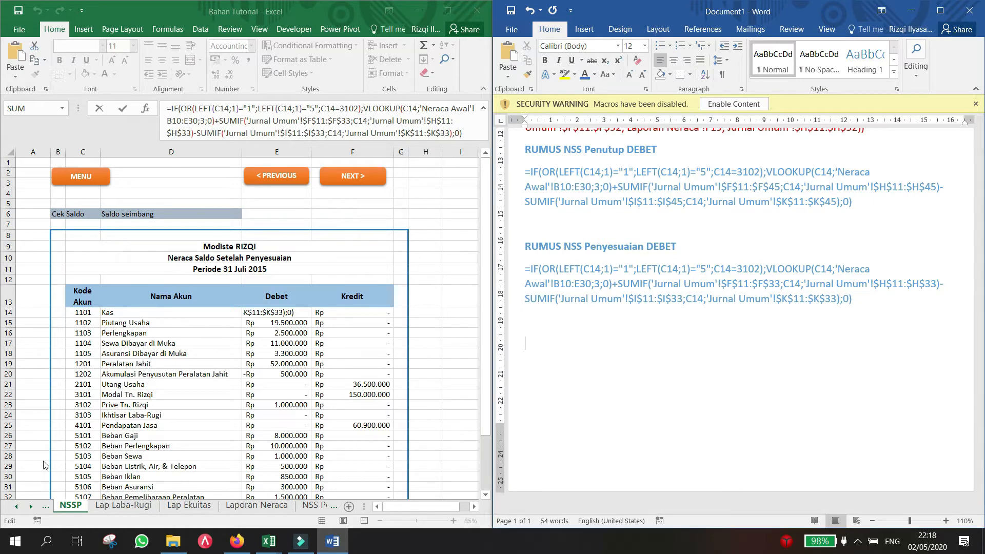
Copy the full Kas Debet formula from E14 of the Neraca Saldo sheet and paste it below the Penyesuaian formula in the Word document.
click(46, 508)
key(Escape)
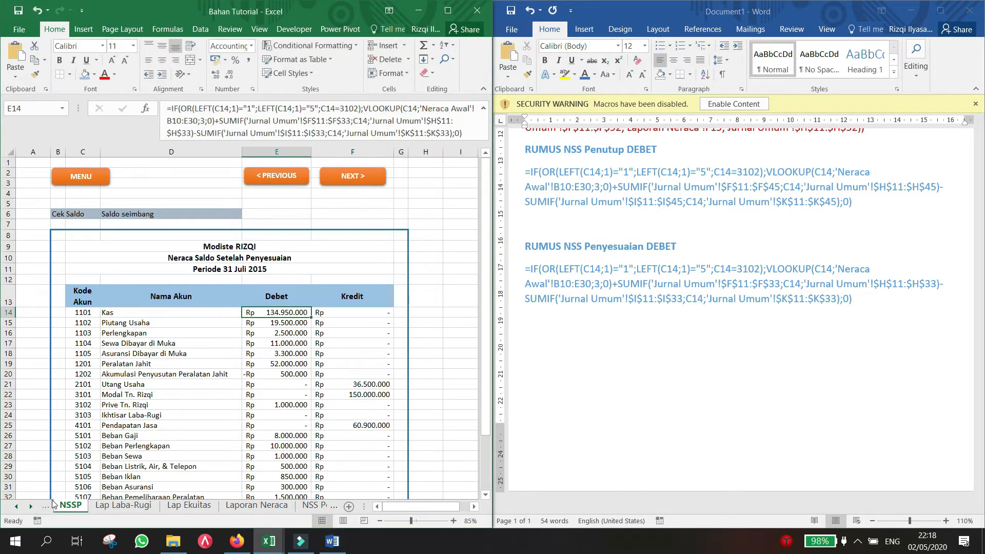
click(49, 508)
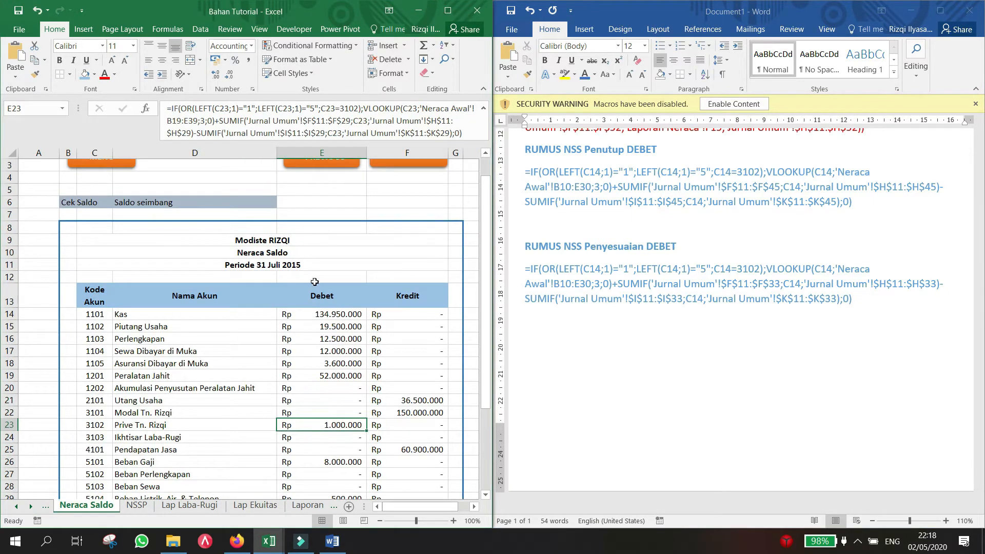
click(318, 314)
drag(464, 134, 87, 64)
key(ctrl+c)
click(600, 347)
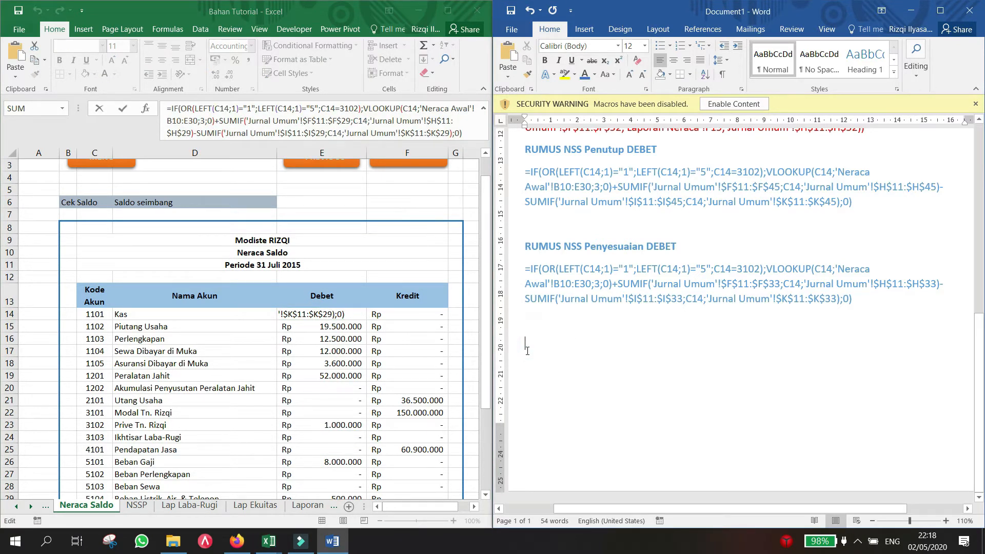
key(ctrl+v)
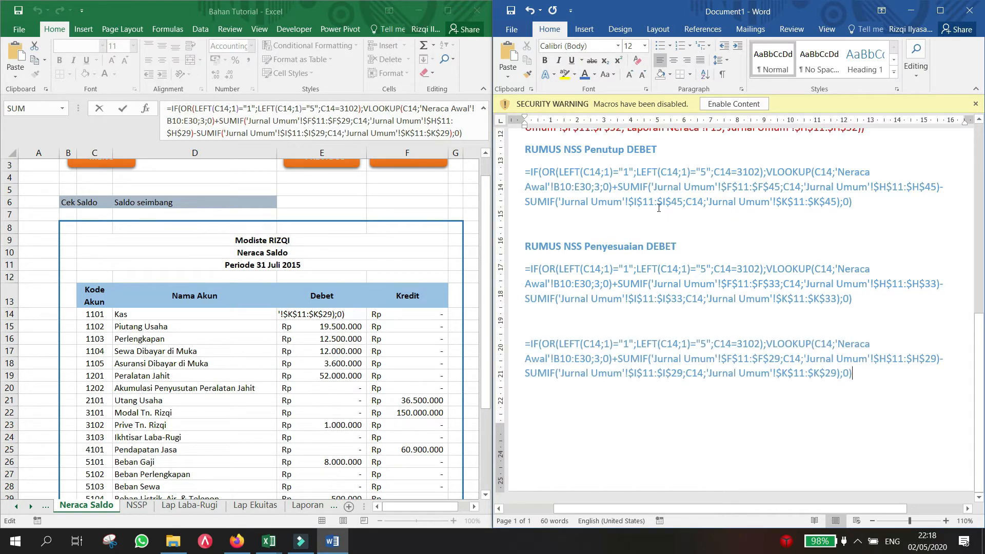
Duplicate the Penyesuaian heading above the last pasted formula and change the copy to "RUMUS Neraca Saldo DEBET".
drag(678, 245, 526, 242)
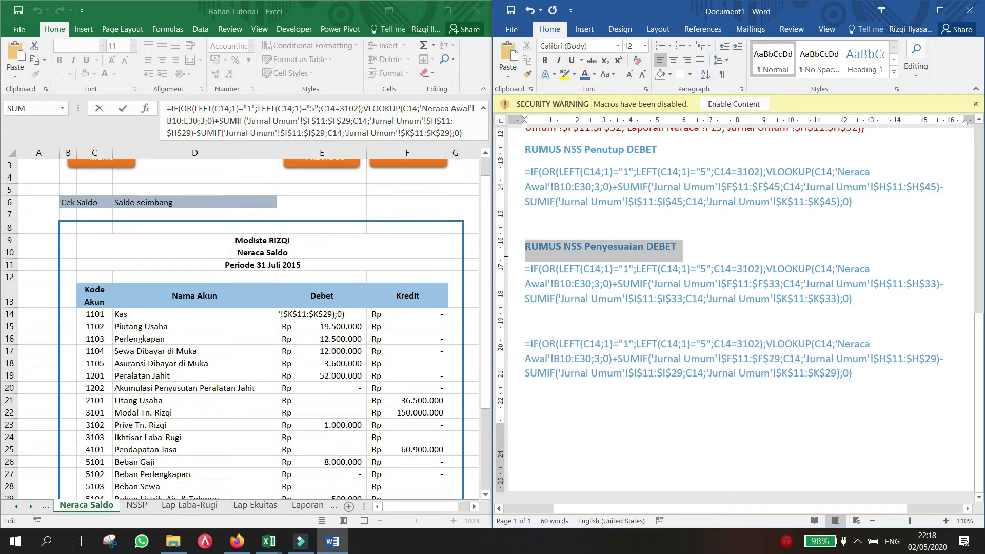
click(561, 326)
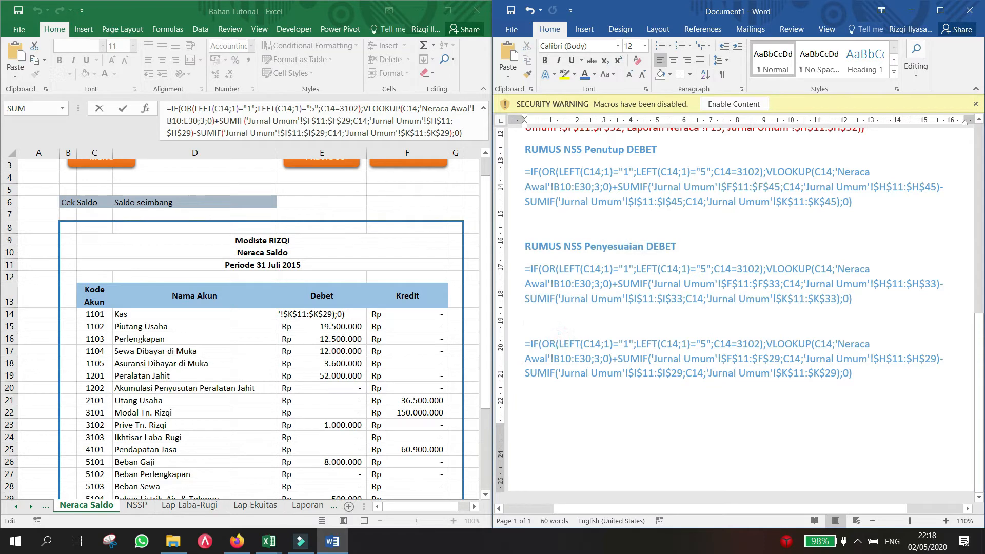
key(ctrl+v)
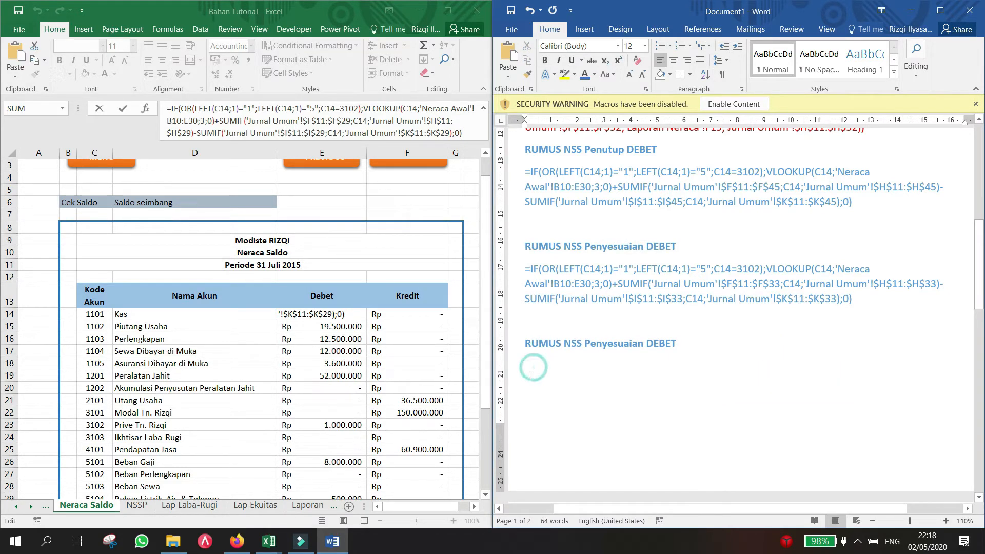
key(ctrl+v)
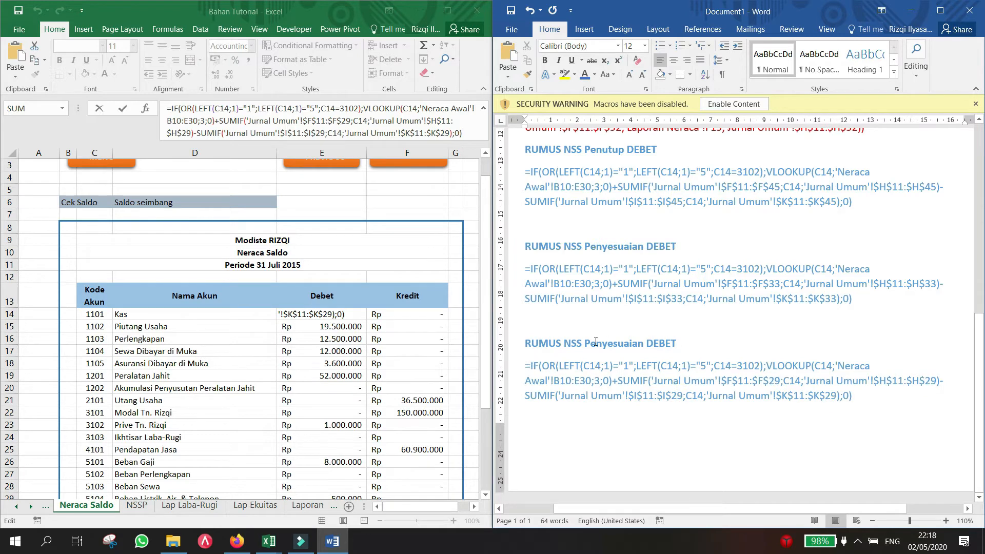
drag(566, 342, 609, 348)
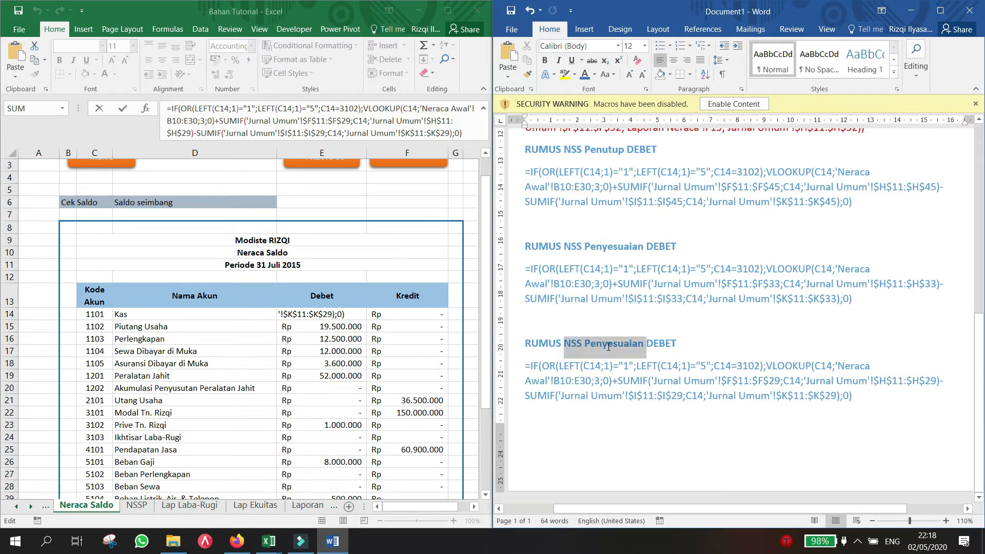
text(Nerac)
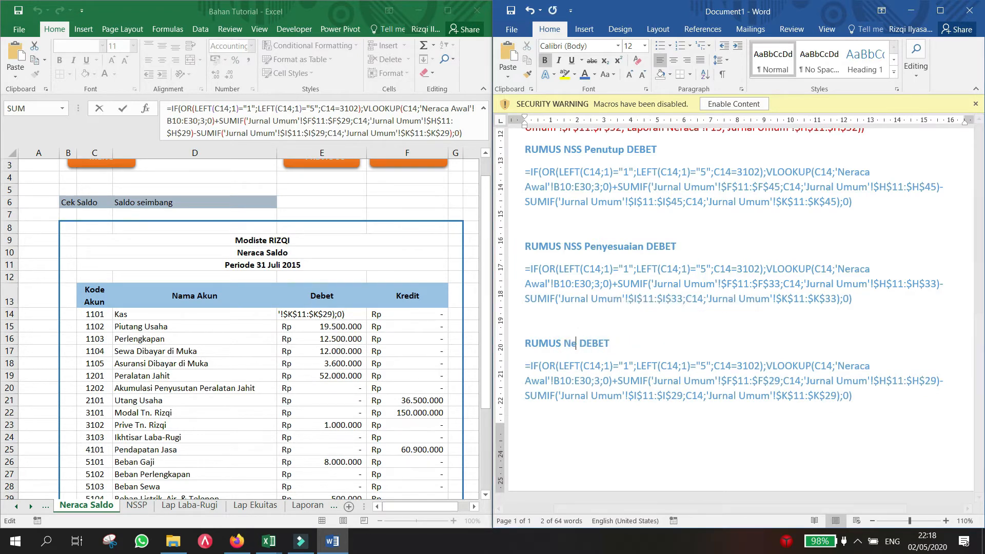
text(a Saldo)
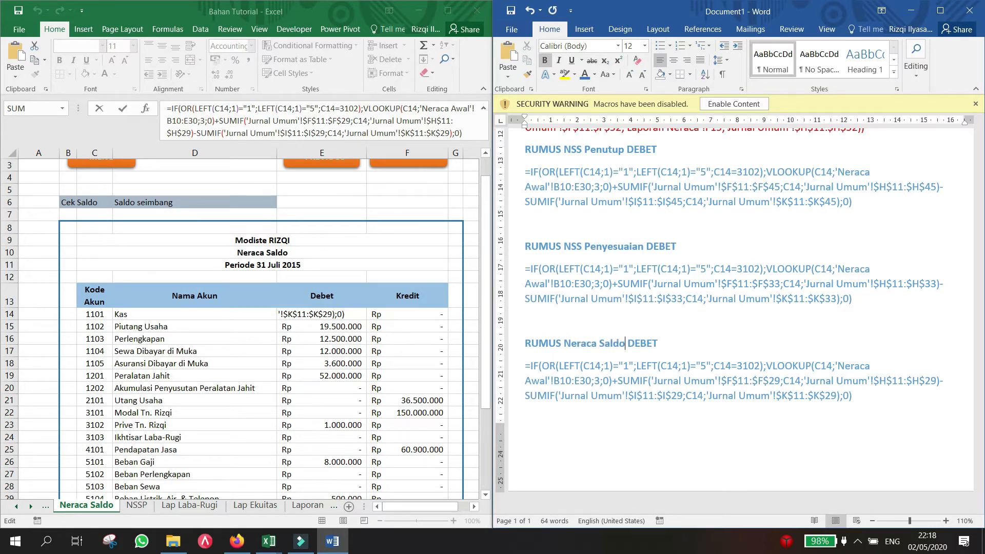
Exit the formula edit in the Neraca Saldo sheet, return to the NSS Penutup sheet and select the Kas Debet cell E14.
click(212, 395)
key(Escape)
click(306, 505)
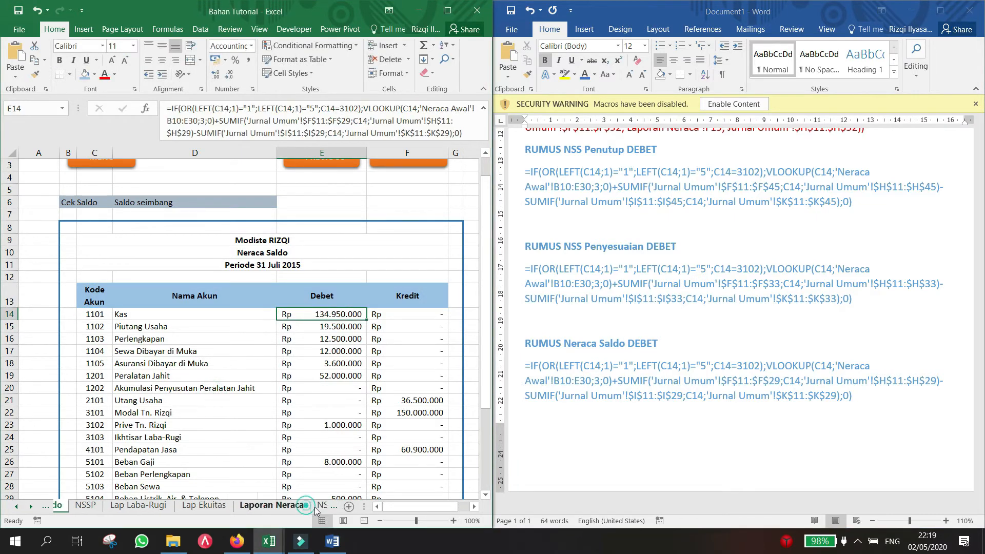
click(321, 506)
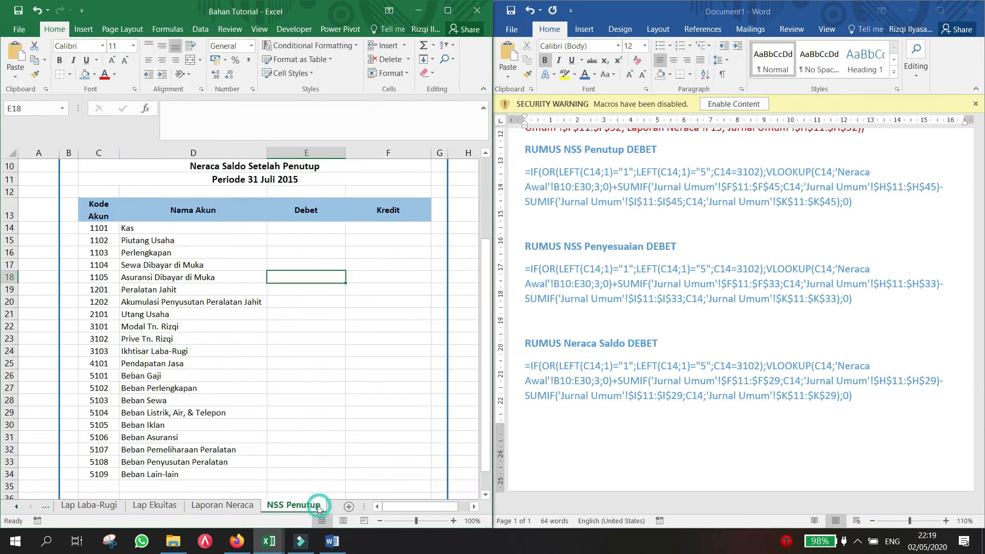
click(315, 237)
click(316, 228)
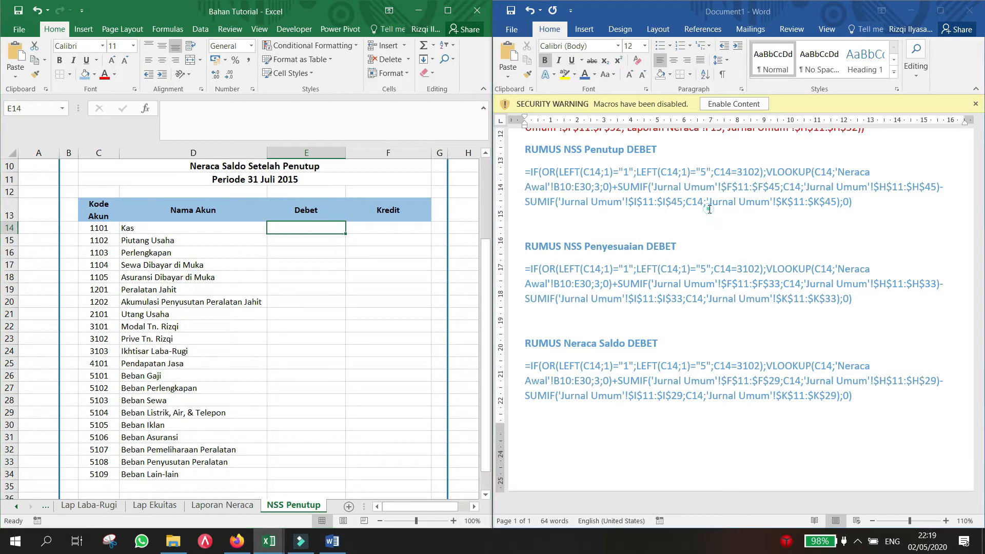
Compare the opening IF(OR(LEFT…)) condition across the NSS Penutup, NSS Penyesuaian and Neraca Saldo Debet formulas in the Word document.
key(alt+Tab)
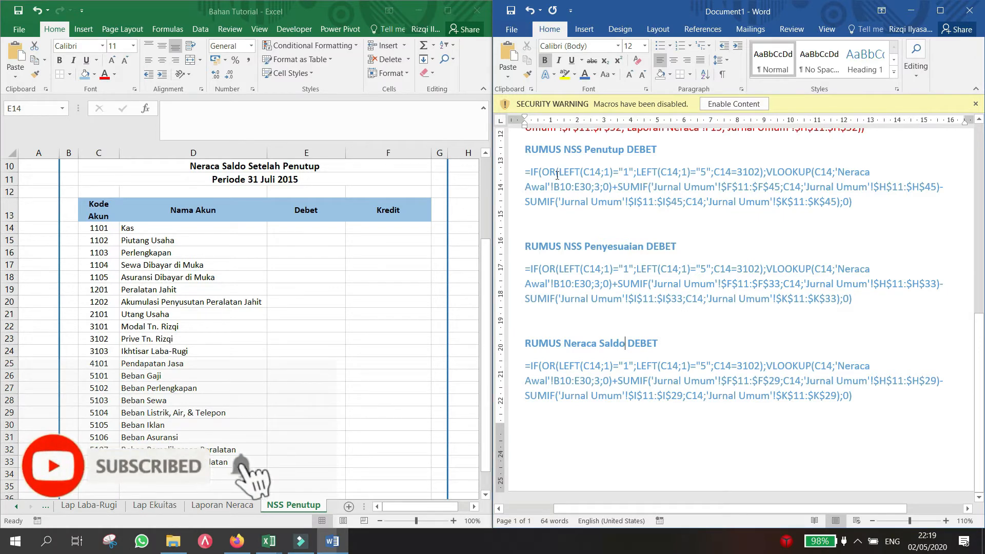
drag(525, 172, 856, 204)
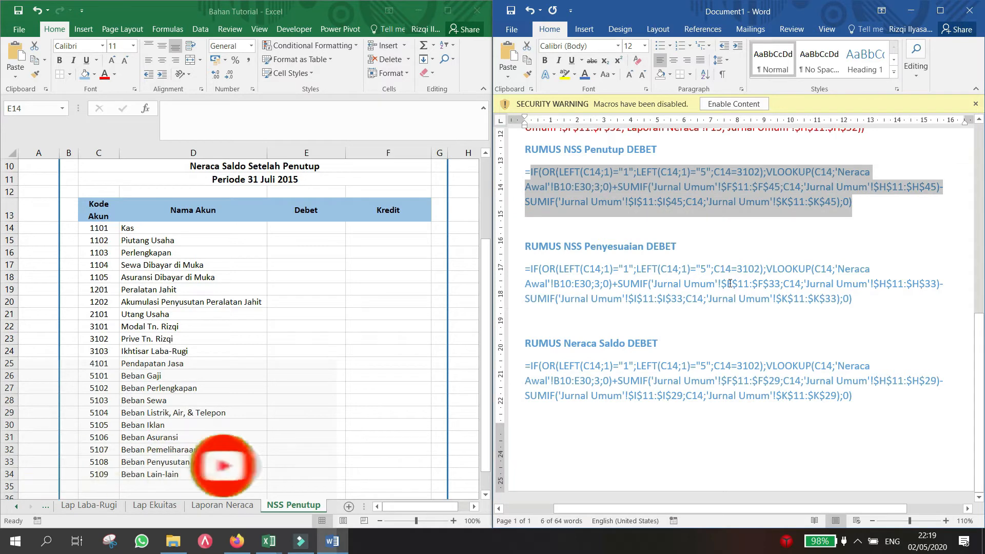
click(727, 283)
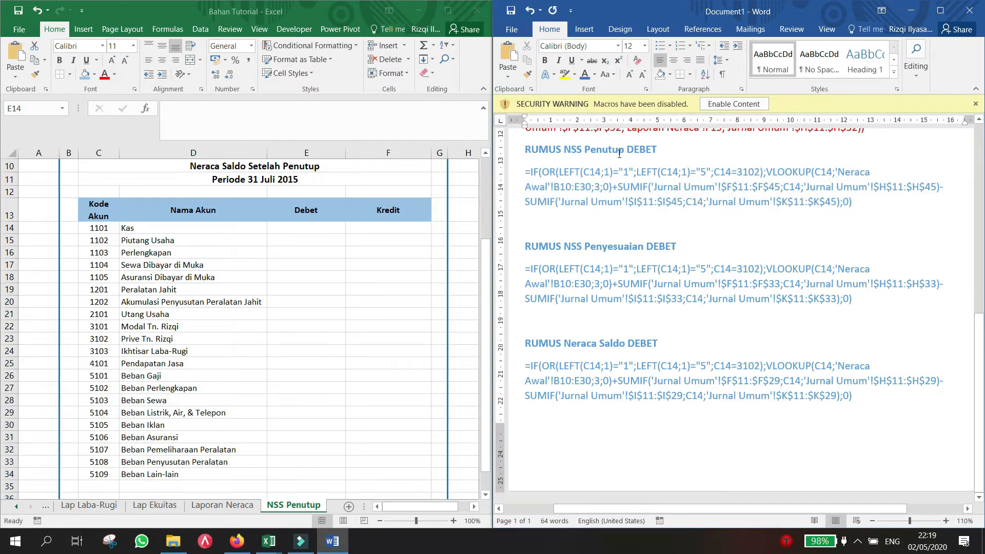
drag(524, 172, 766, 172)
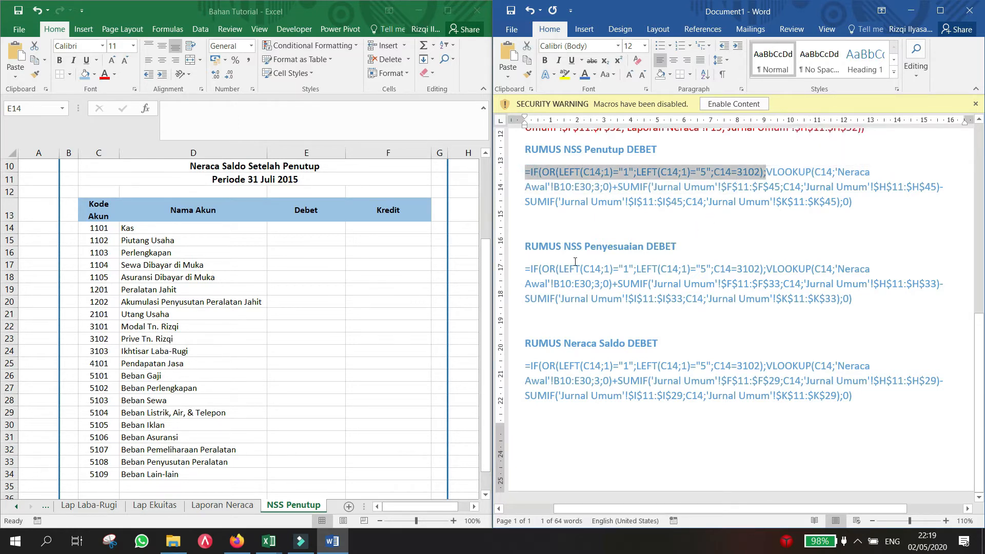
drag(531, 274, 765, 264)
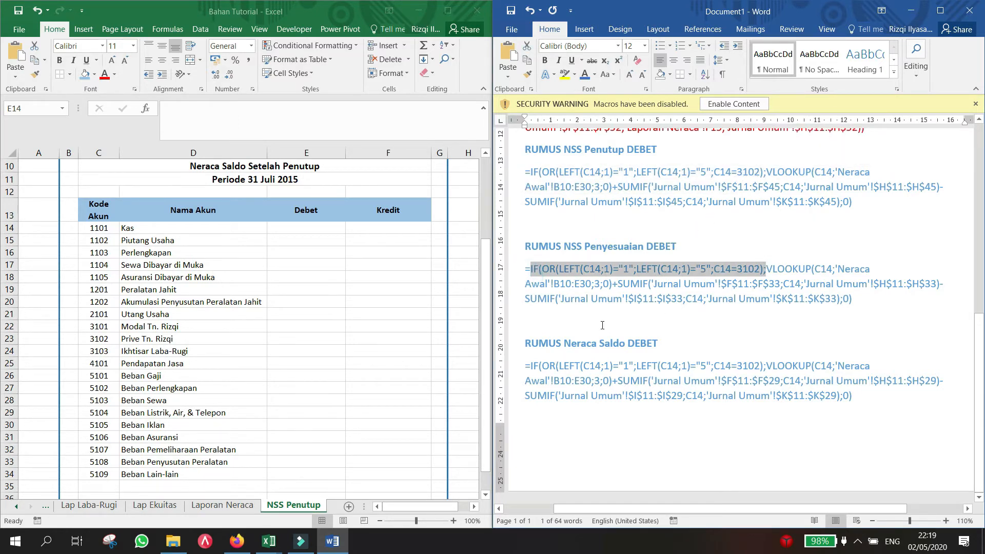
drag(531, 365, 775, 361)
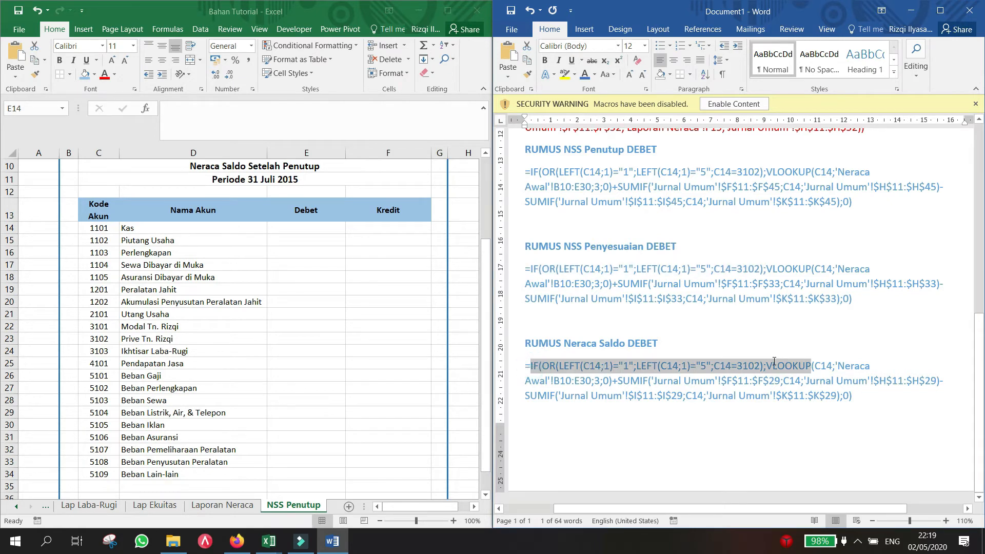
click(746, 415)
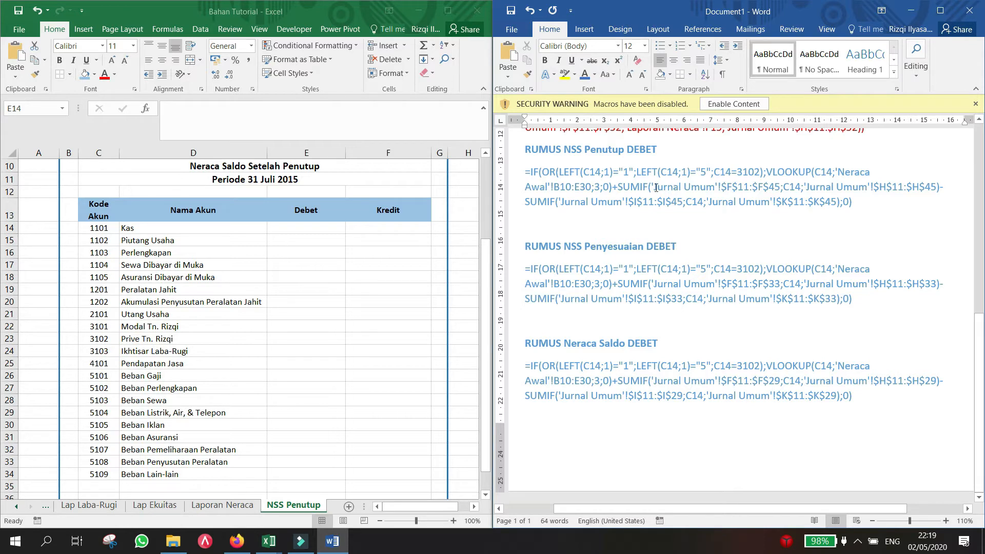
Colour the NSS Penutup Debet formula red from =IF(OR( through the end of the VLOOKUP on 'Neraca Awal'!B10:E30;3;0.
drag(619, 186, 636, 186)
click(608, 186)
drag(526, 174, 612, 183)
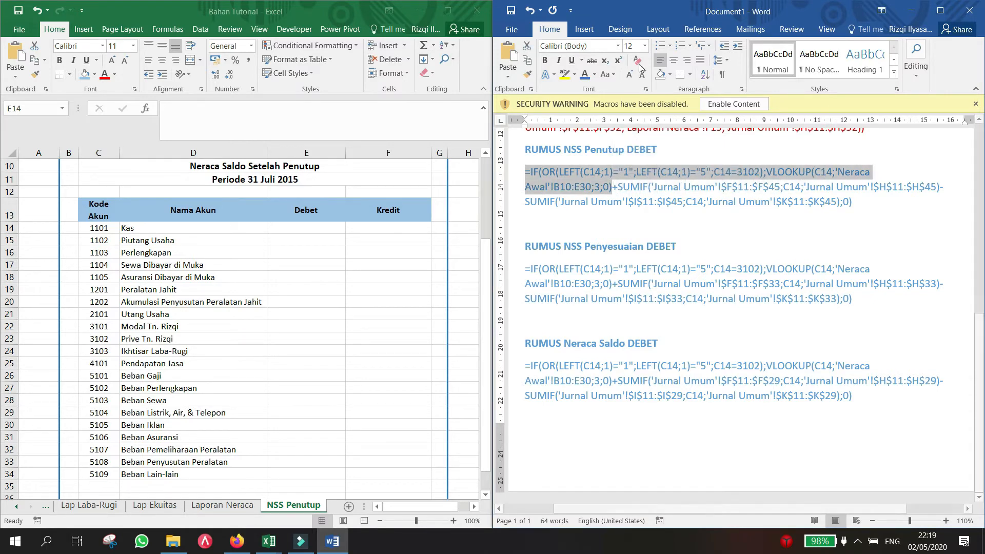
click(594, 74)
click(594, 185)
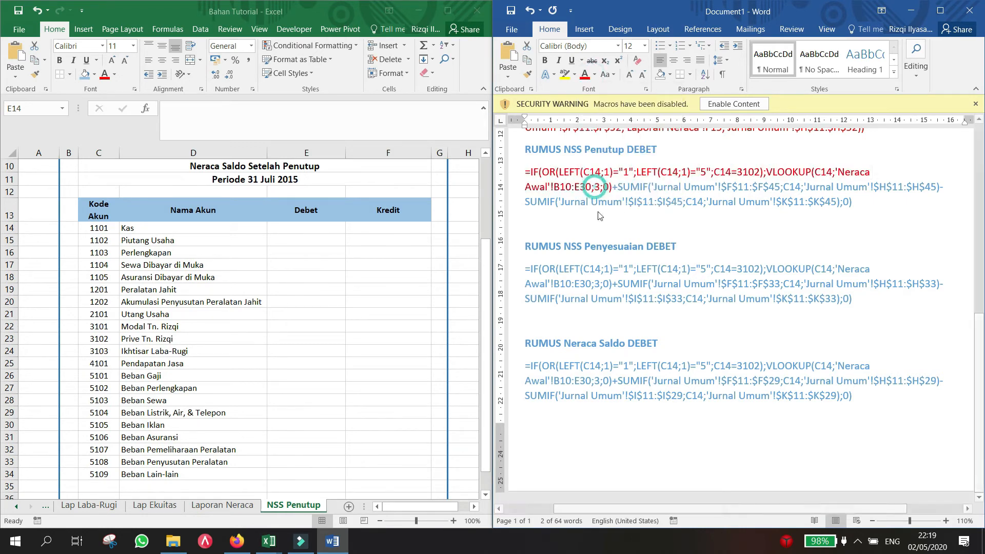
click(633, 203)
Colour the first SUMIF part of the NSS Penutup Debet formula green, from SUMIF('Jurnal Umum'!$F$11:$F$45 through $H$11:$H$45.
drag(617, 185, 937, 187)
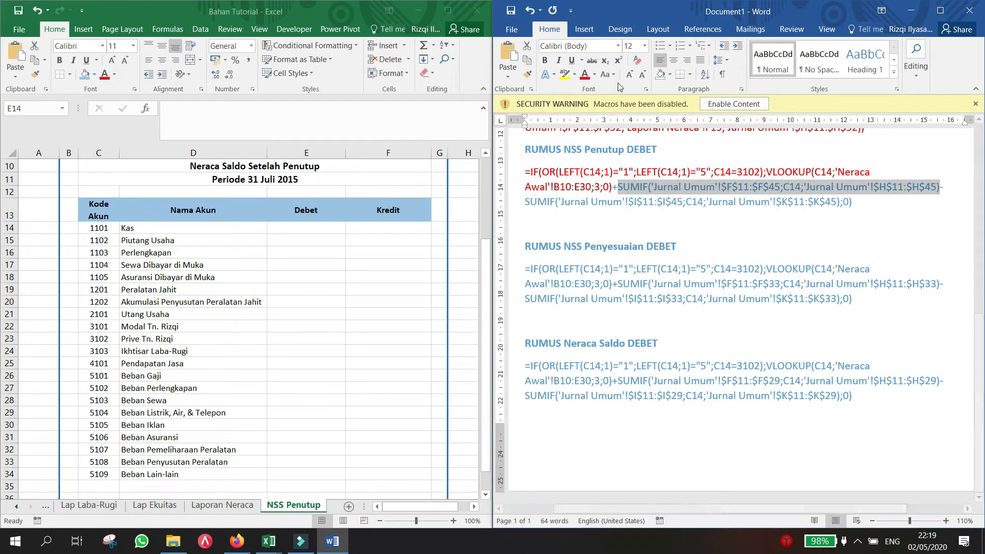
click(595, 76)
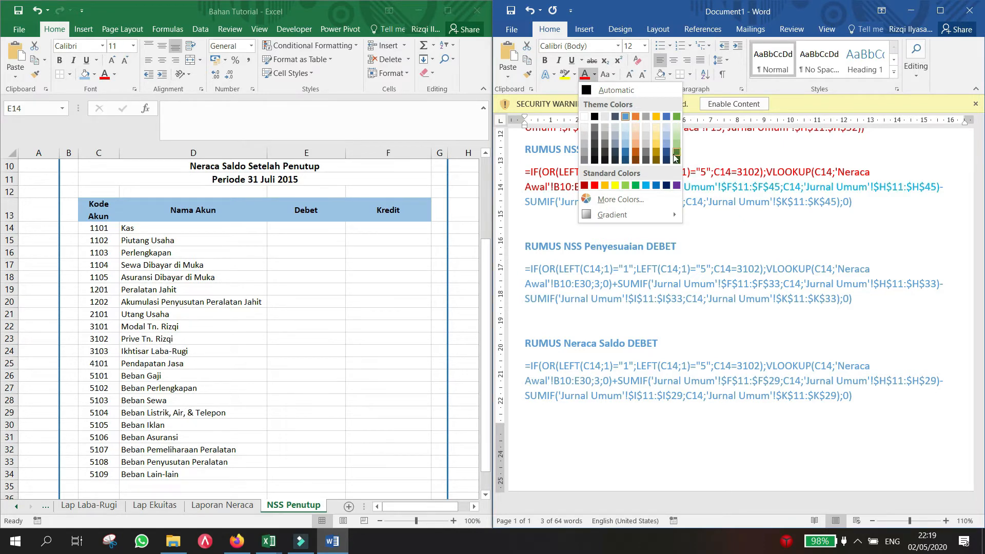
click(635, 185)
click(654, 207)
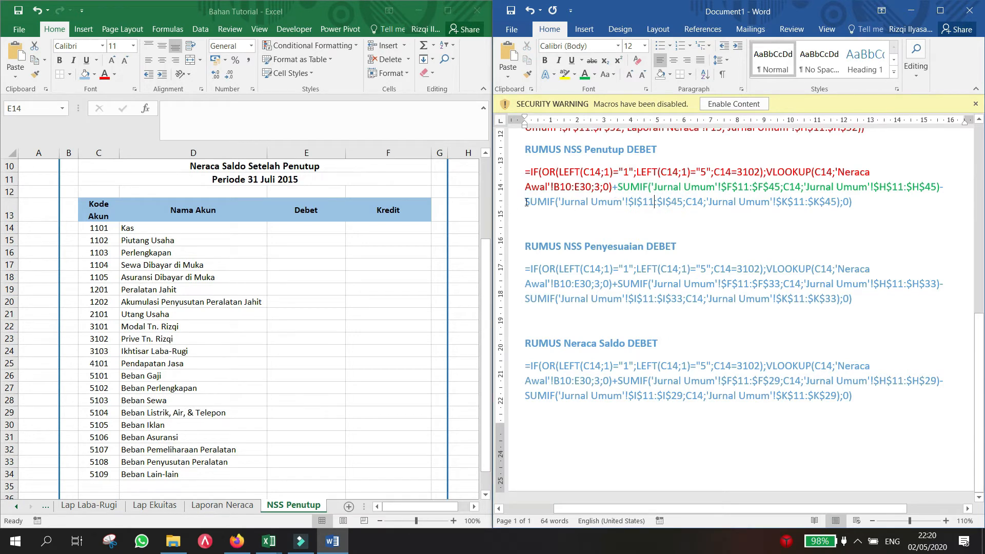
Compare the Jurnal Umum SUMIF parts across the NSS Penutup, NSS Penyesuaian and Neraca Saldo Debet formulas.
drag(526, 202, 852, 206)
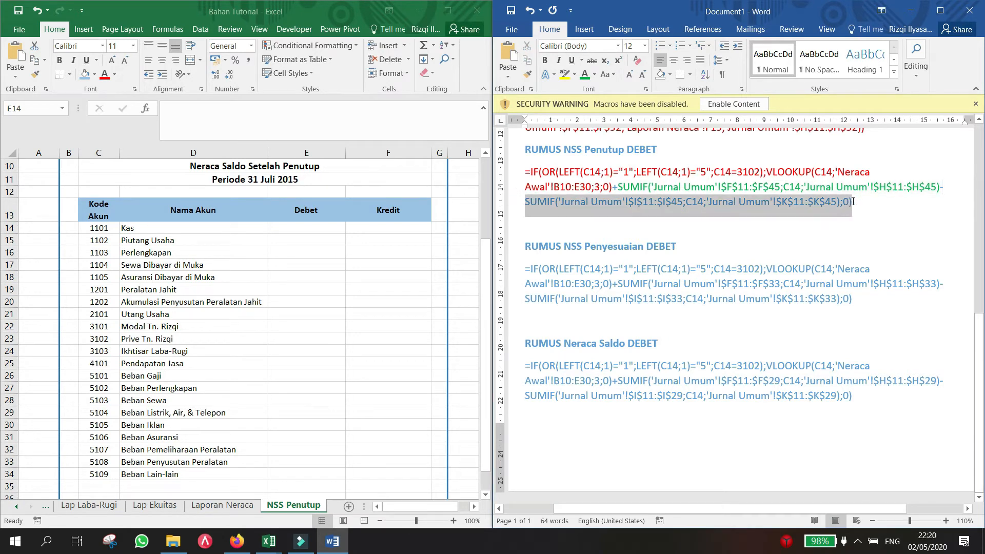
click(814, 269)
click(597, 280)
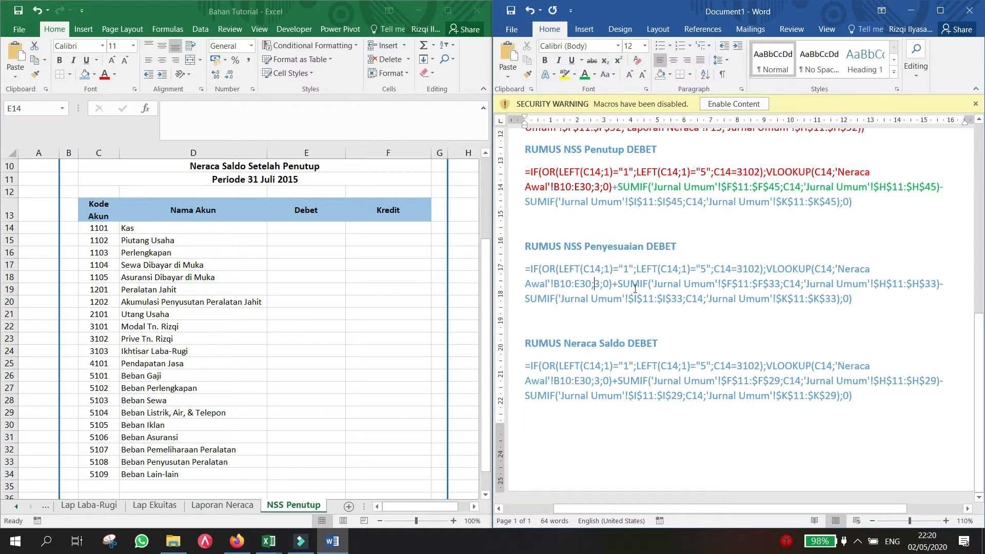
drag(597, 282, 731, 299)
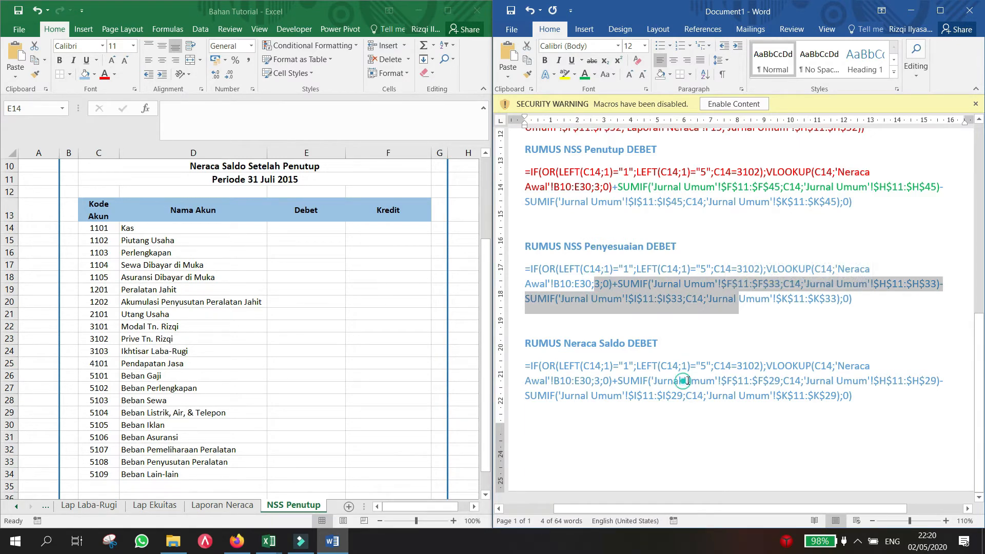
drag(684, 381, 763, 389)
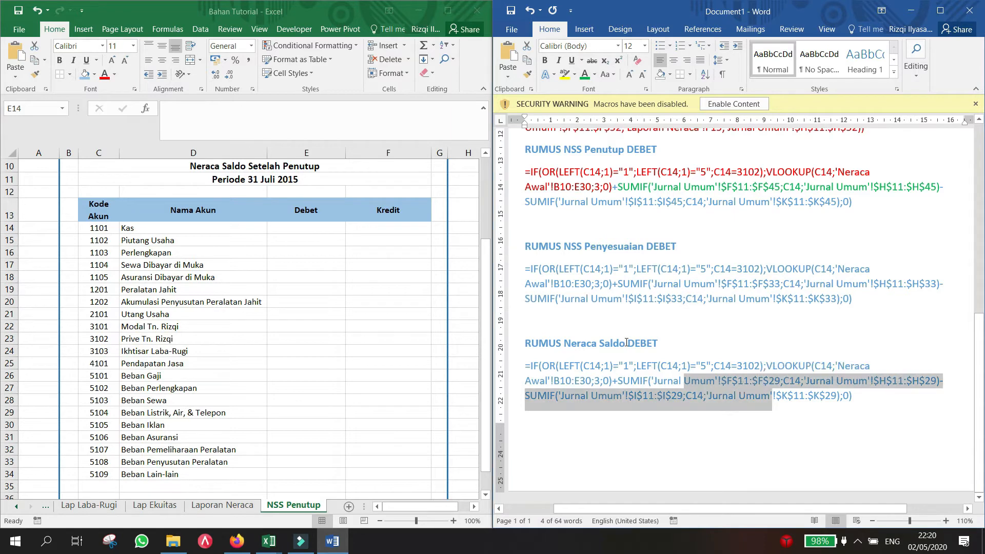
click(631, 375)
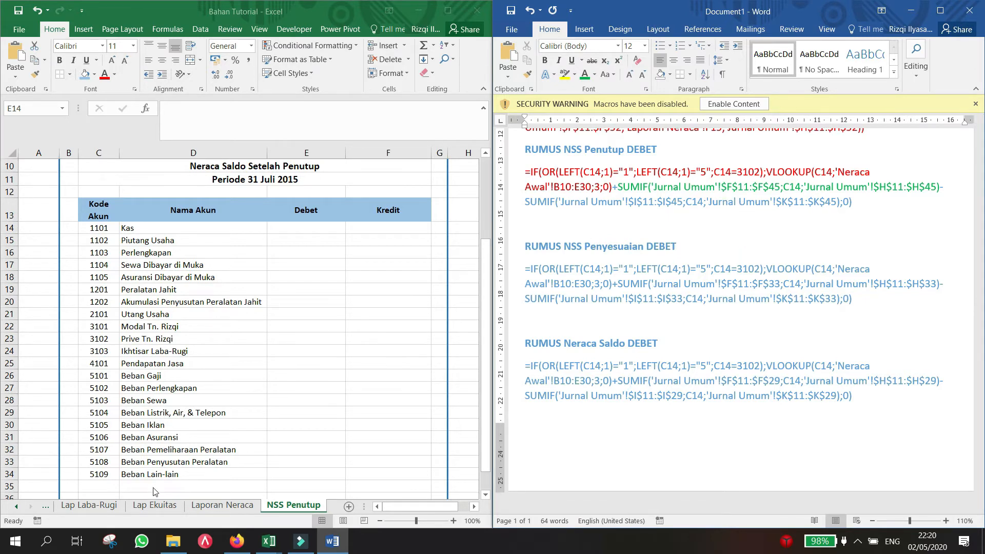
Switch to Excel, open the Jurnal Umum sheet and examine its coloured transaction, Penyesuaian and Penutup rows across Debet and Kredit.
click(46, 510)
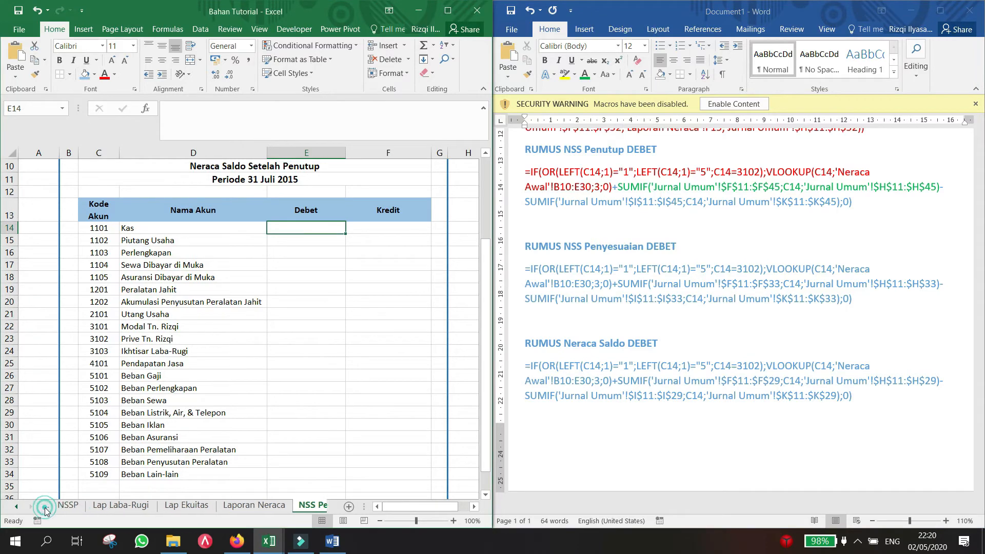
click(46, 510)
click(45, 510)
click(46, 509)
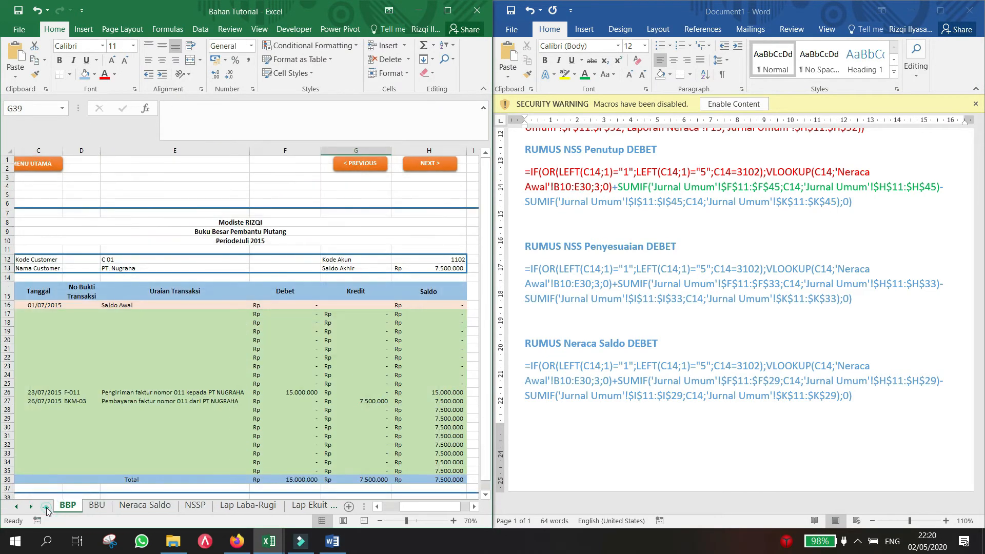
click(47, 509)
click(47, 509)
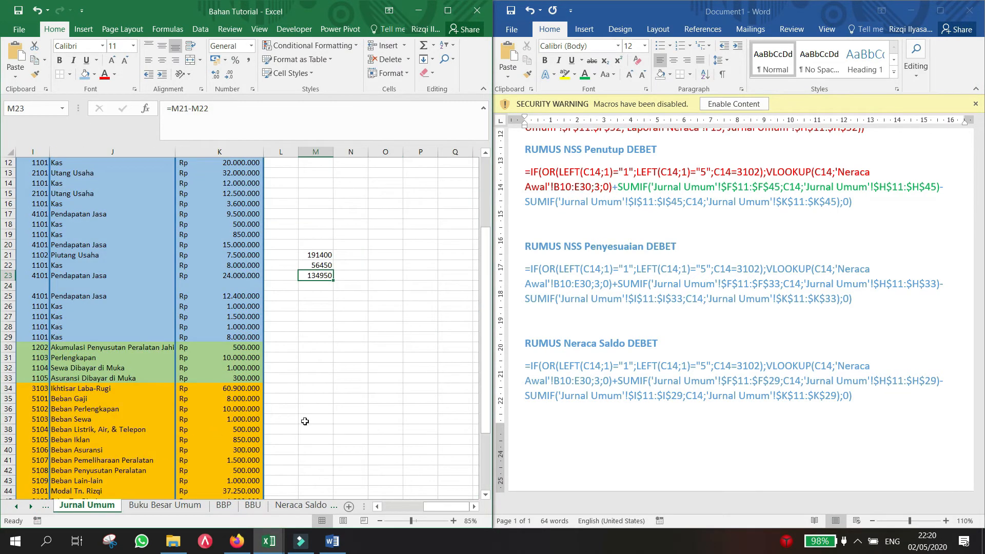
click(390, 508)
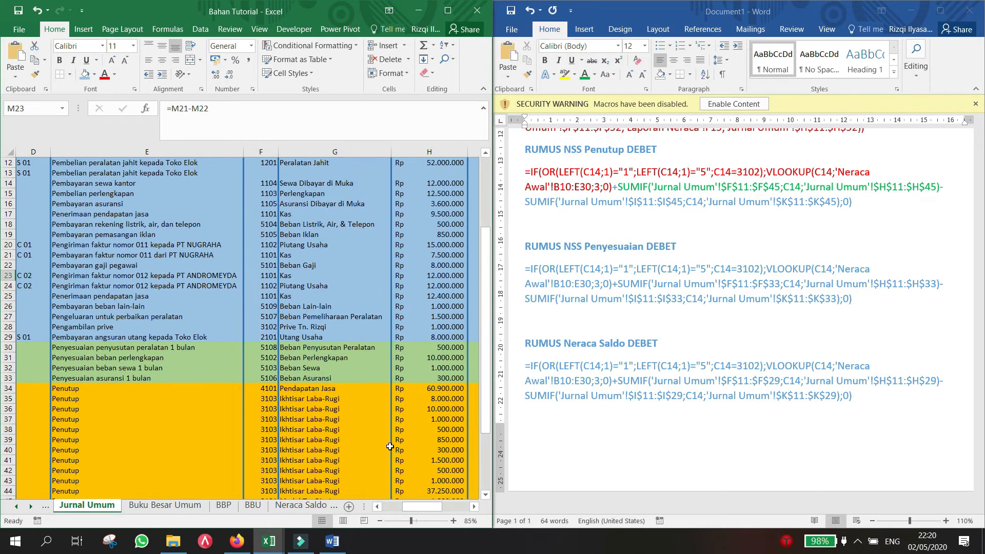
ctrl+scroll(387, 439, down, 2)
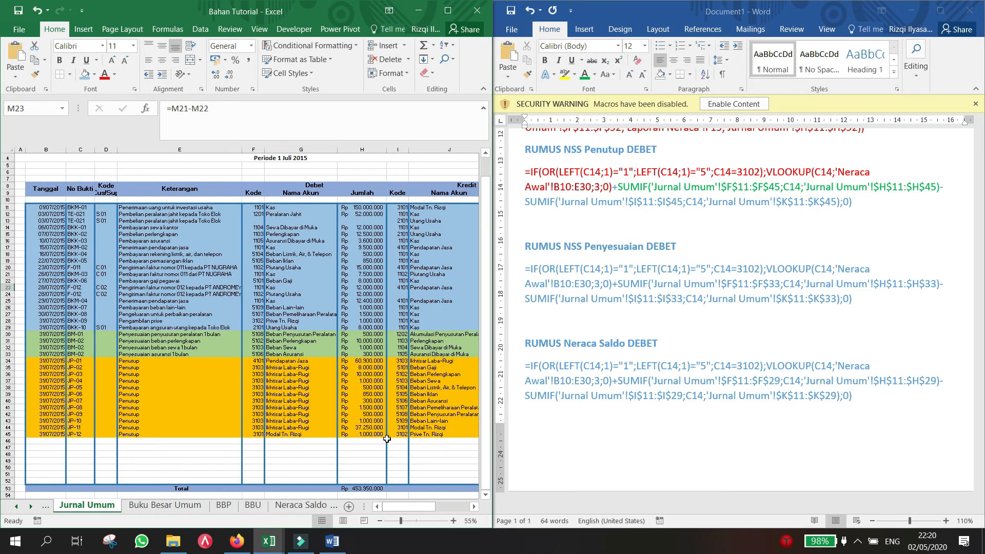
click(474, 507)
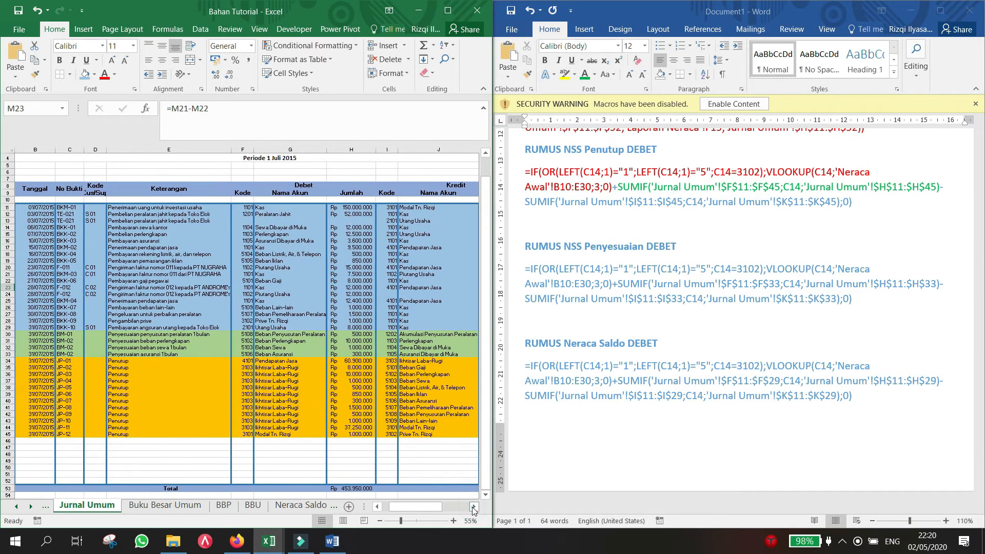
click(474, 507)
Back in Word, examine the Neraca Saldo Debet heading and mark the F$11:$F$29 reference in its first SUMIF.
click(779, 280)
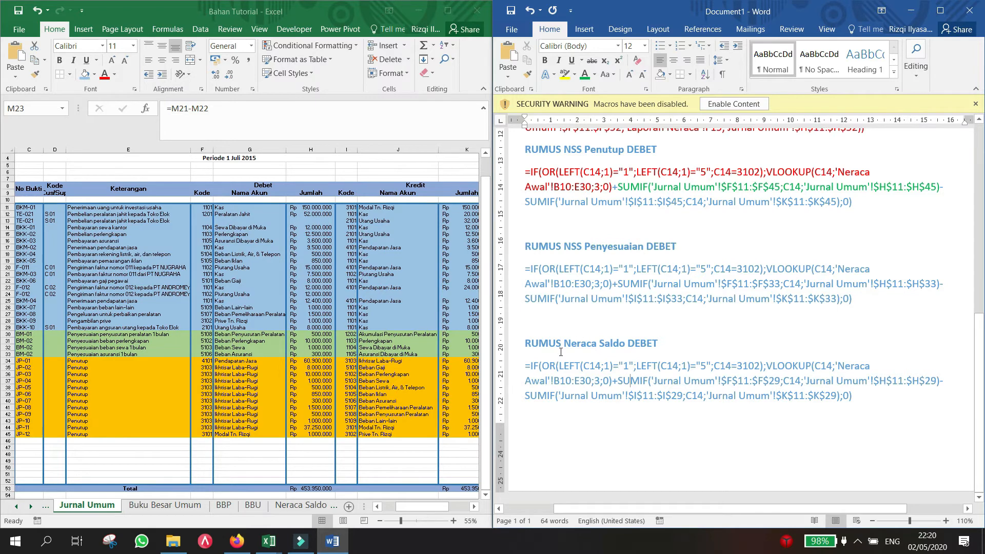
drag(560, 351, 662, 346)
click(665, 380)
drag(575, 344, 619, 348)
click(644, 396)
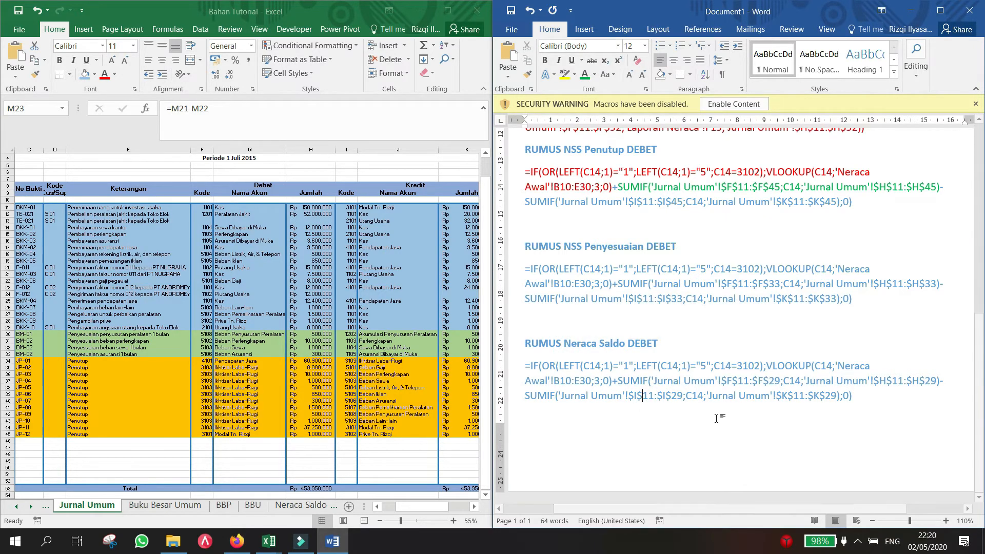
click(727, 396)
drag(728, 382, 778, 384)
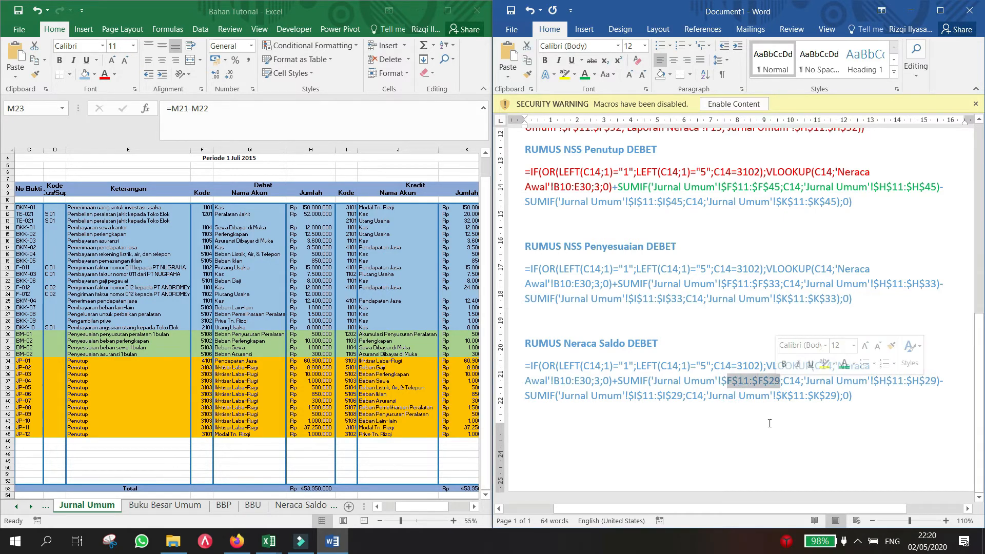
In Excel's Jurnal Umum sheet, select the Debet account codes F11:F29 to match the range used by the Neraca Saldo formula.
click(338, 300)
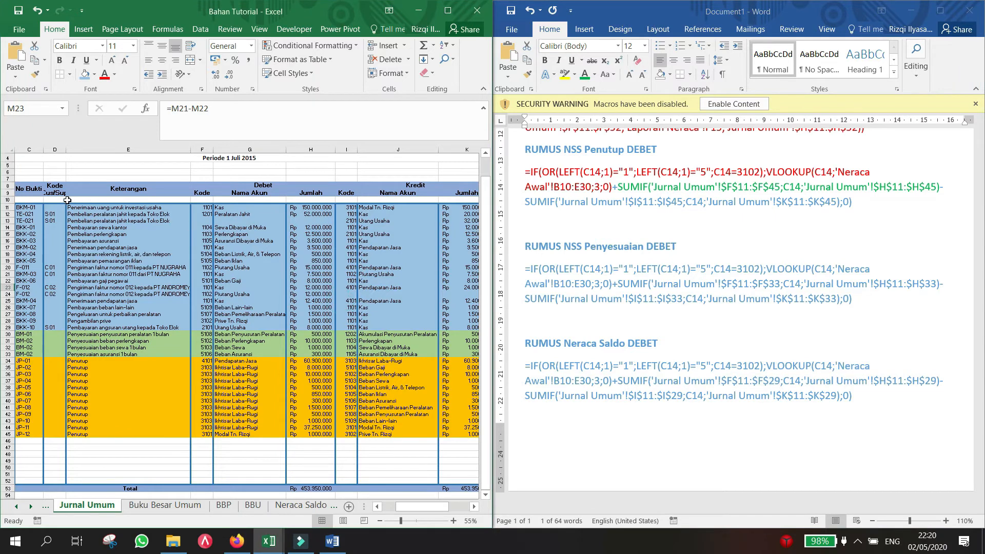
scroll(191, 231, up, 2)
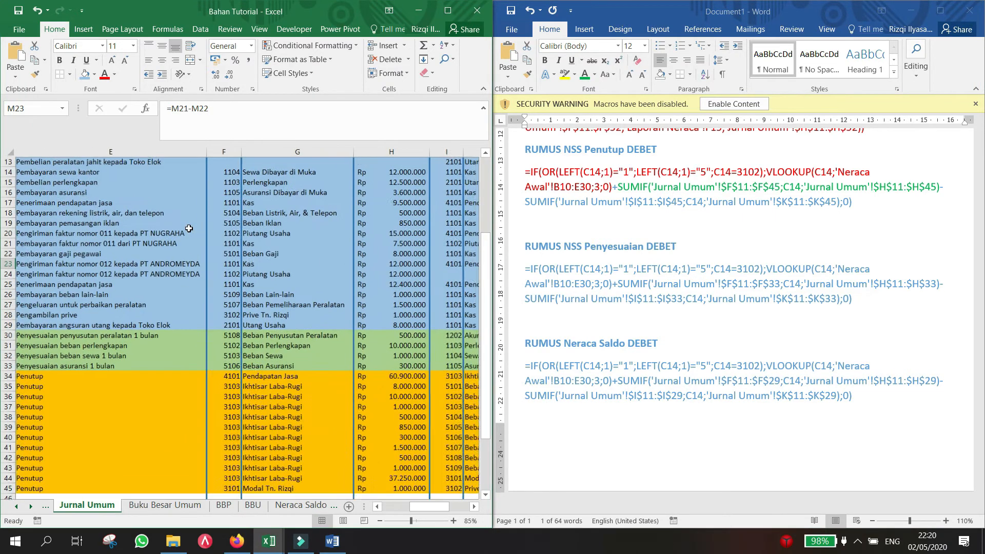
scroll(191, 231, up, 2)
drag(230, 203, 231, 392)
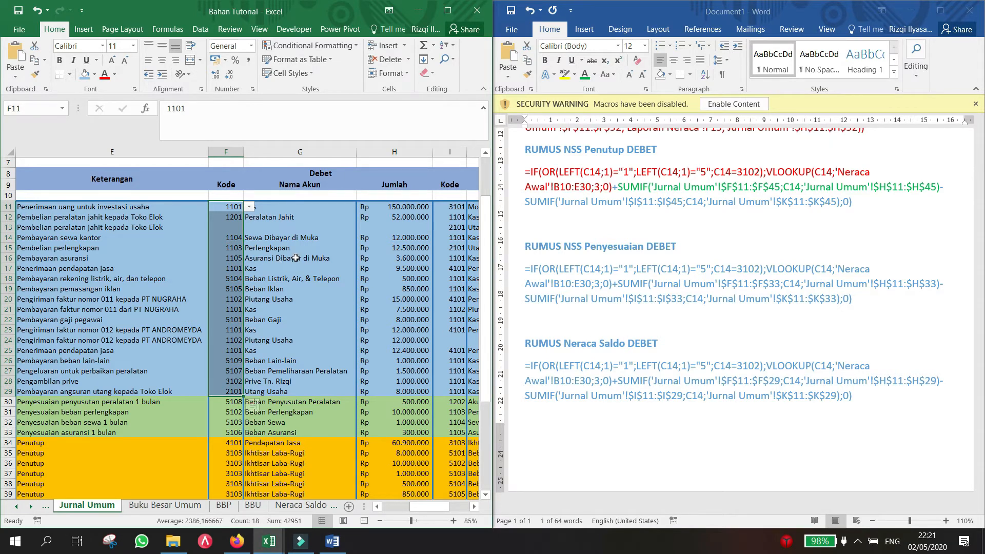
scroll(296, 260, up, 2)
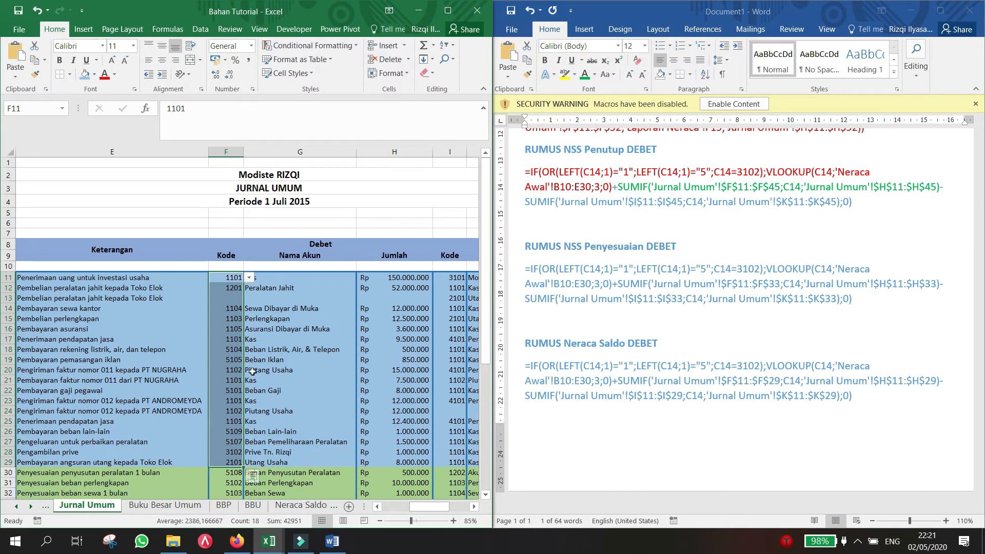
Mark the Debet account names of the regular transactions in G11:G29 and of the Penyesuaian entries in G30:G33.
ctrl+scroll(260, 359, down, 1)
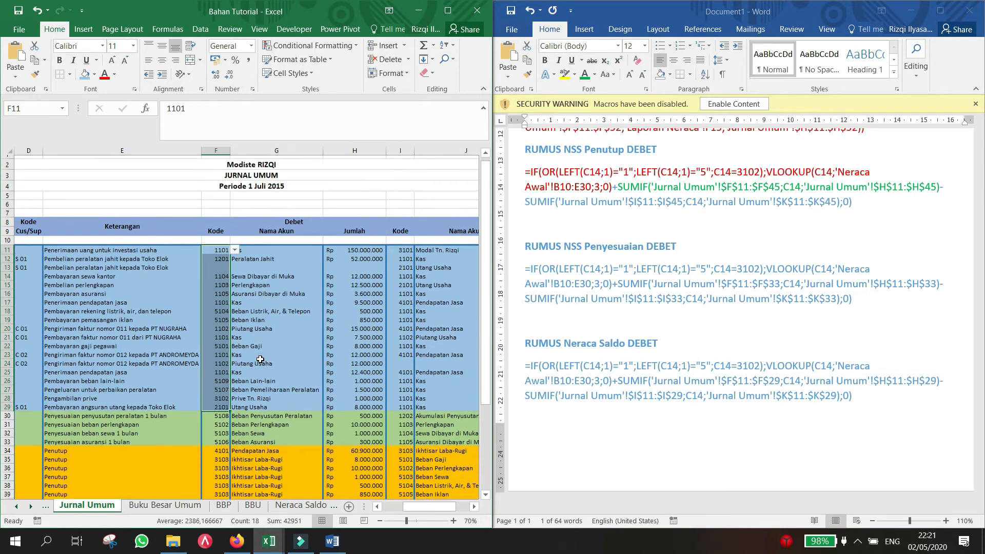
scroll(261, 357, down, 1)
scroll(261, 354, down, 1)
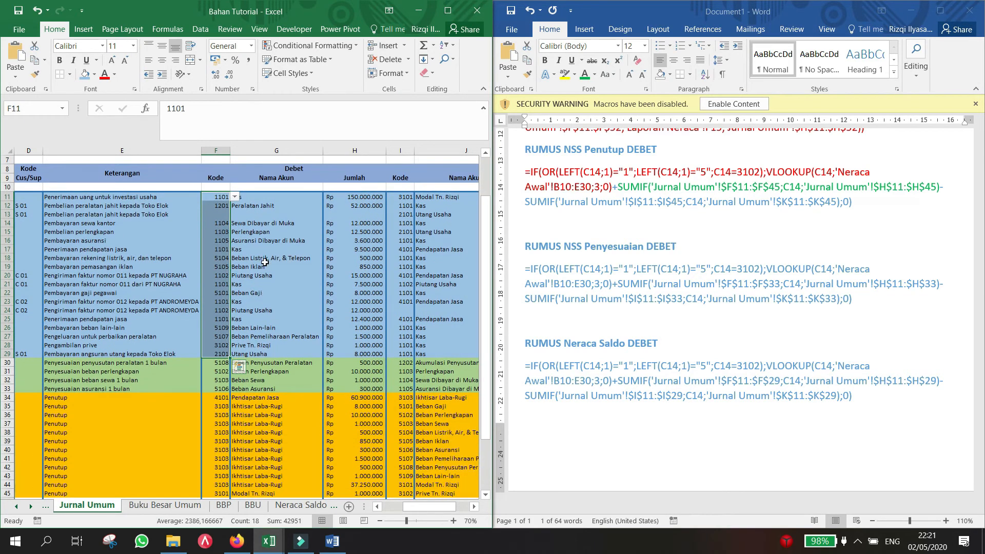
scroll(259, 264, down, 1)
scroll(259, 265, up, 1)
scroll(259, 264, down, 1)
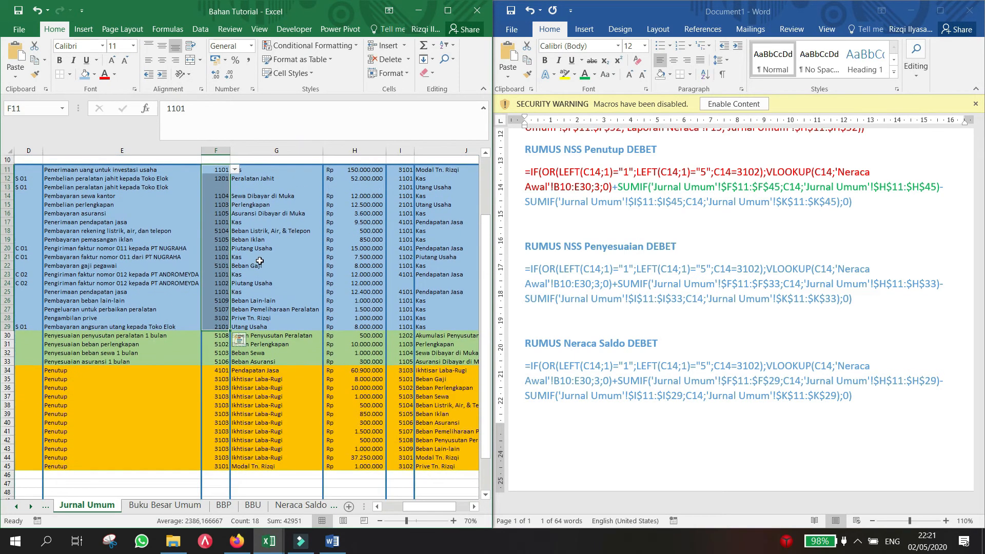
drag(267, 170, 247, 324)
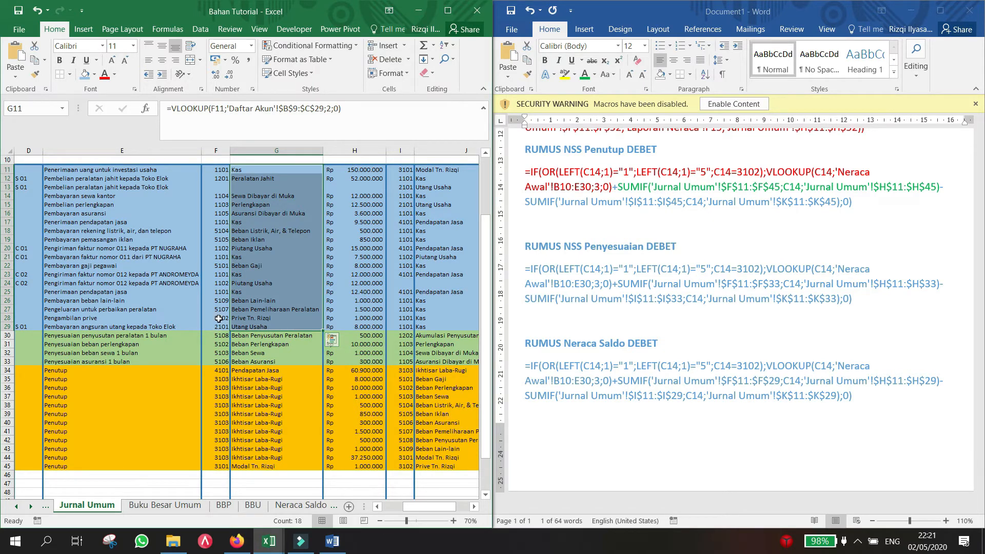
drag(241, 336, 241, 361)
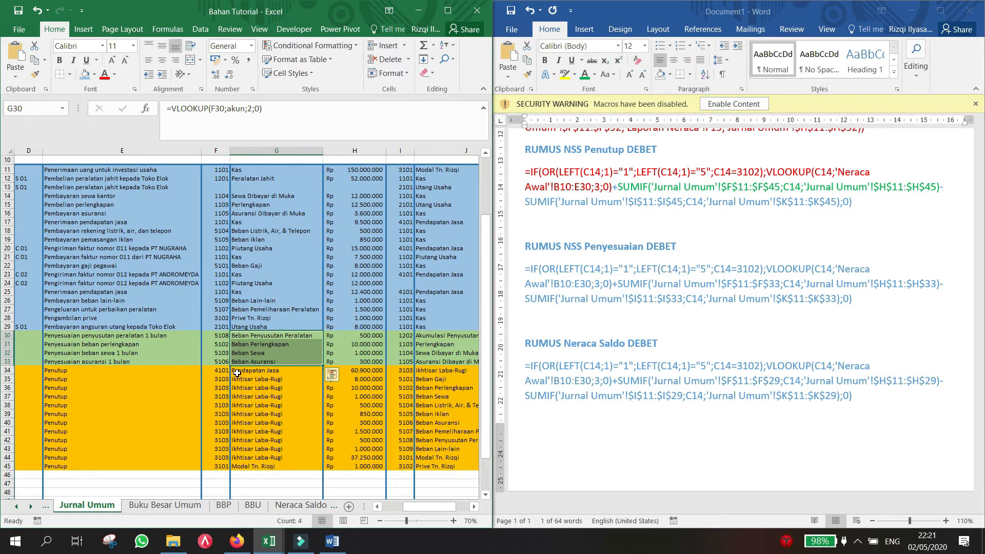
Mark the Penutup account names in G34:G45 and the regular transactions' Debet codes and names in F11:G29.
drag(237, 374, 238, 466)
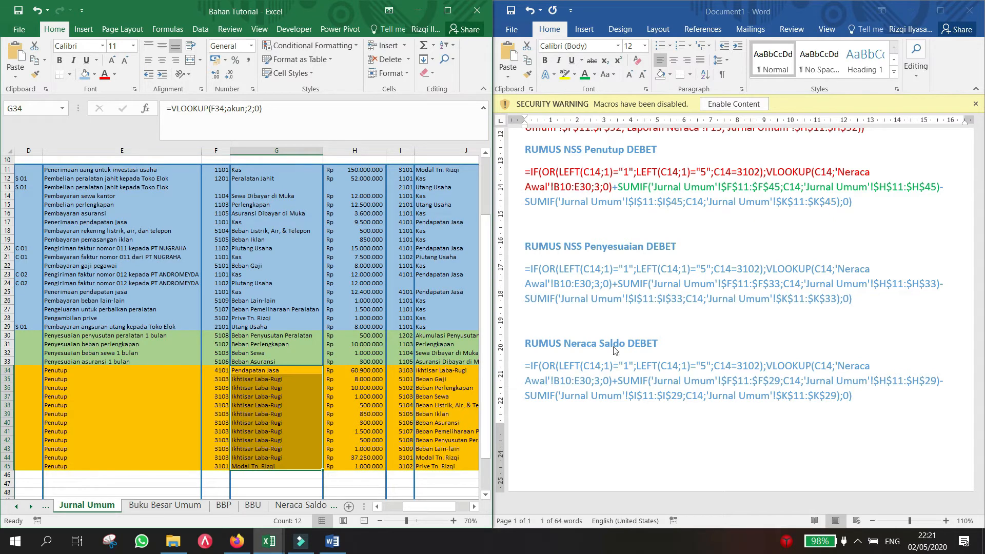
click(595, 364)
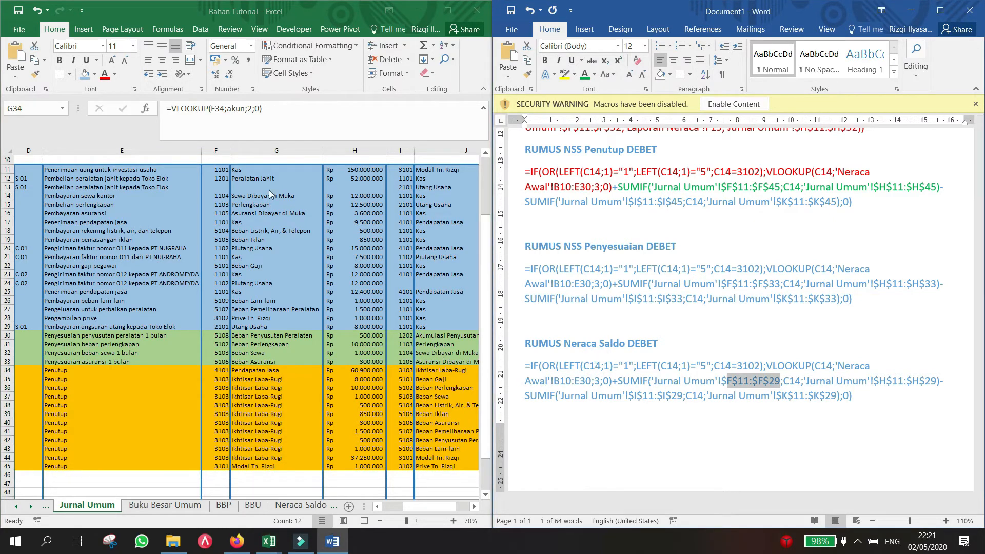
click(219, 164)
drag(219, 167, 239, 327)
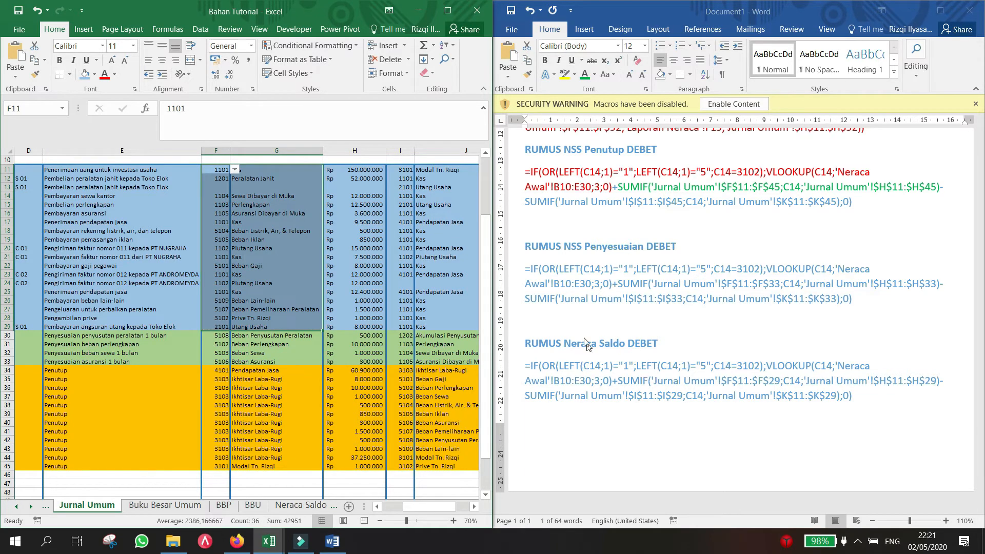
In Word, mark the two Jurnal Umum SUMIF terms of the Neraca Saldo Debet formula and the Neraca Saldo name in its heading.
click(701, 365)
drag(623, 379, 845, 395)
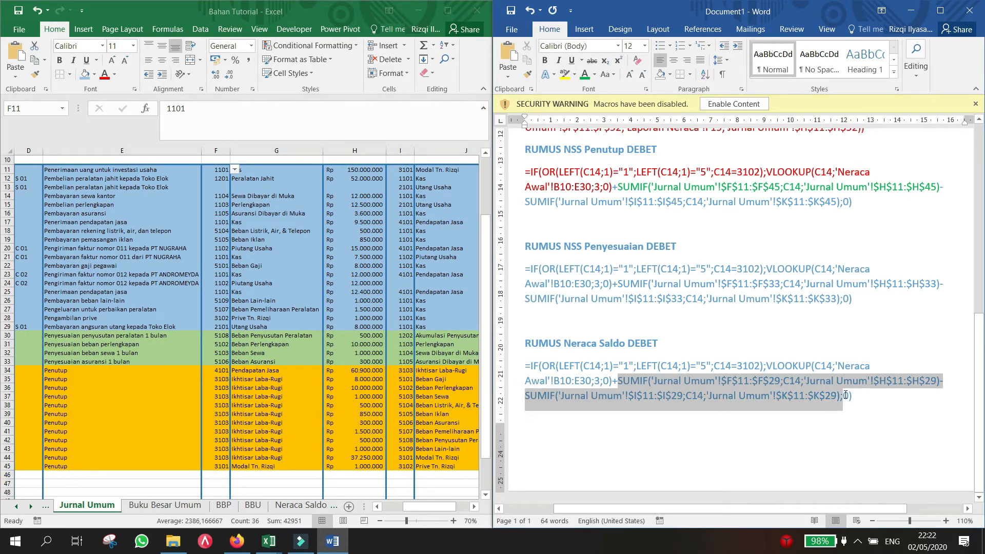
click(734, 394)
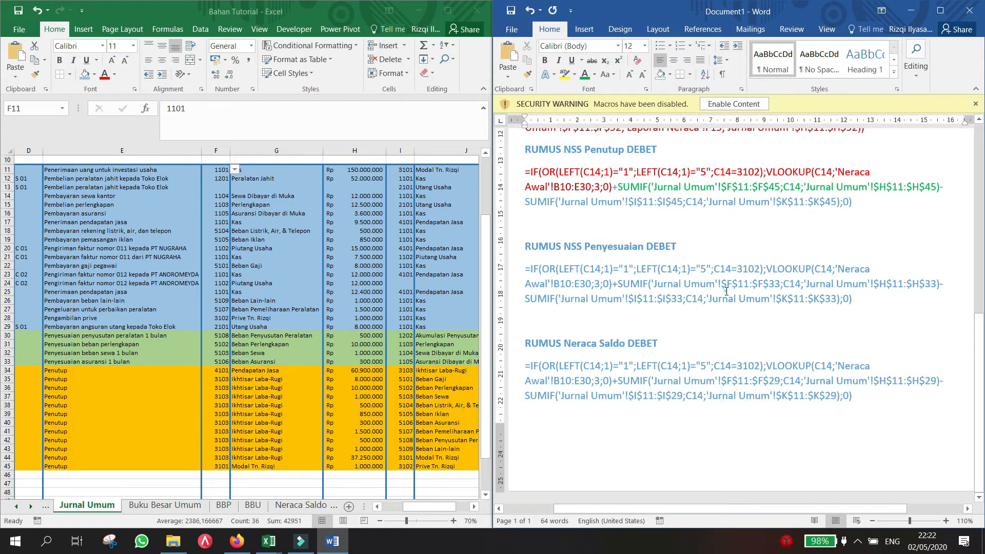
click(705, 285)
drag(564, 343, 626, 344)
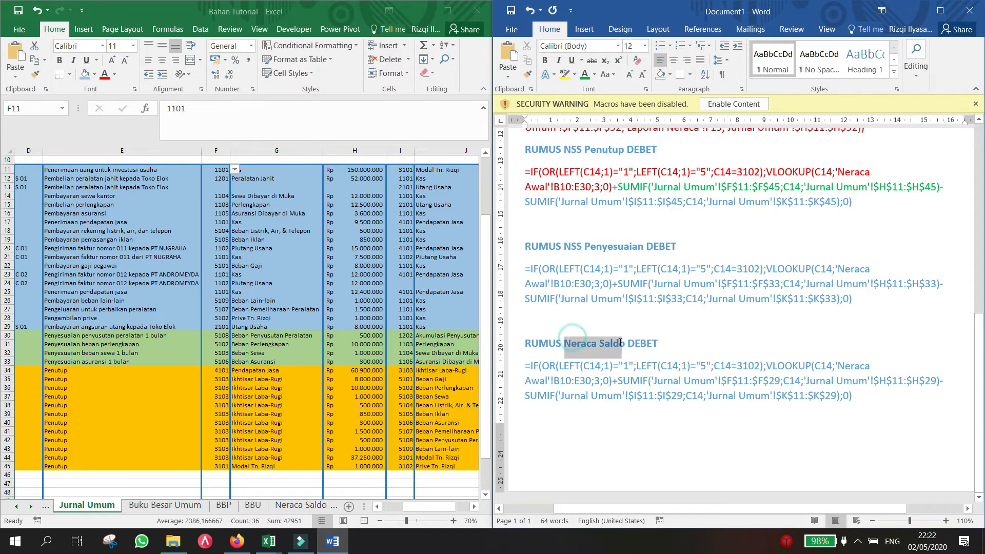
Mark the F$11:$F$33 reference in the NSS Penyesuaian Debet formula and select the matching rows F11:G33 in Excel's Jurnal Umum sheet.
click(619, 270)
double_click(649, 247)
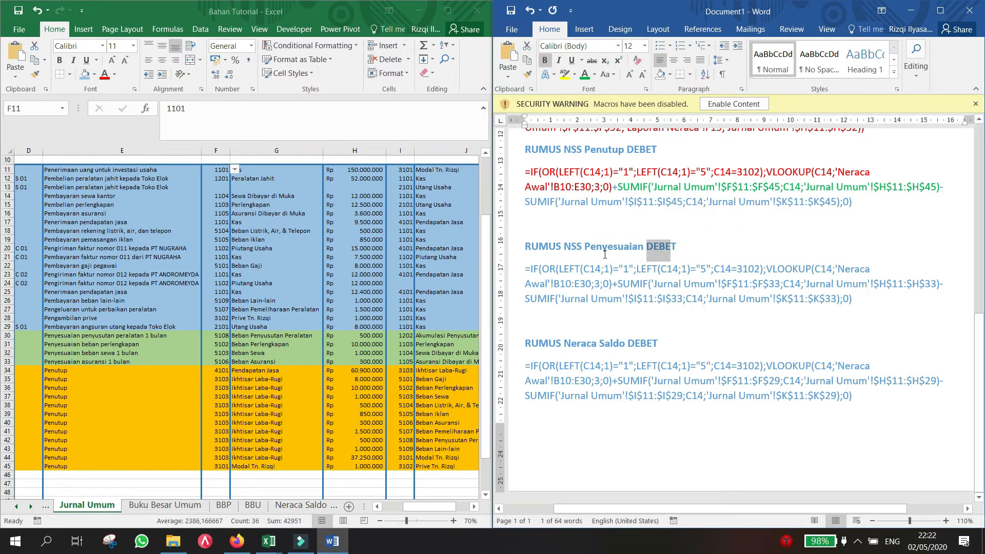
click(618, 284)
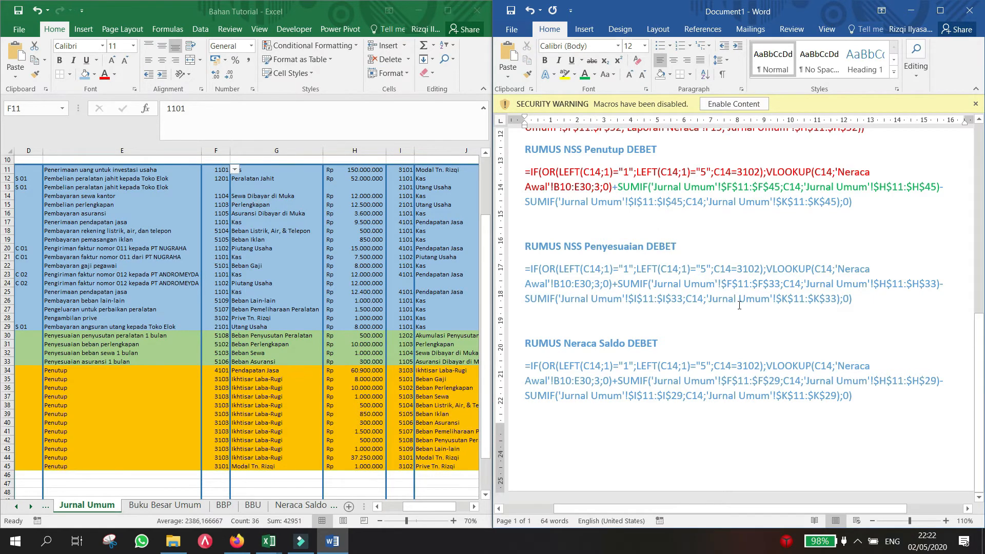
drag(729, 282, 778, 285)
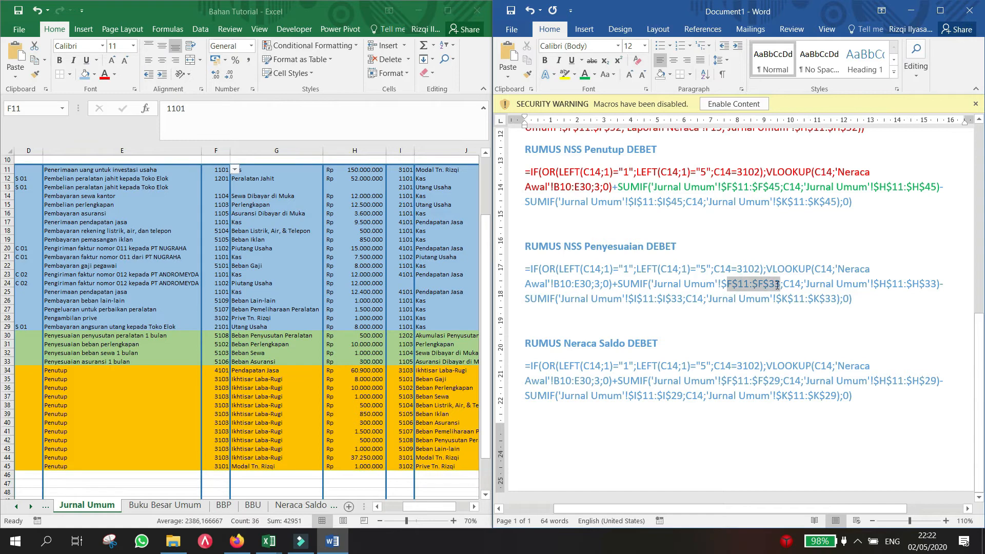
click(152, 205)
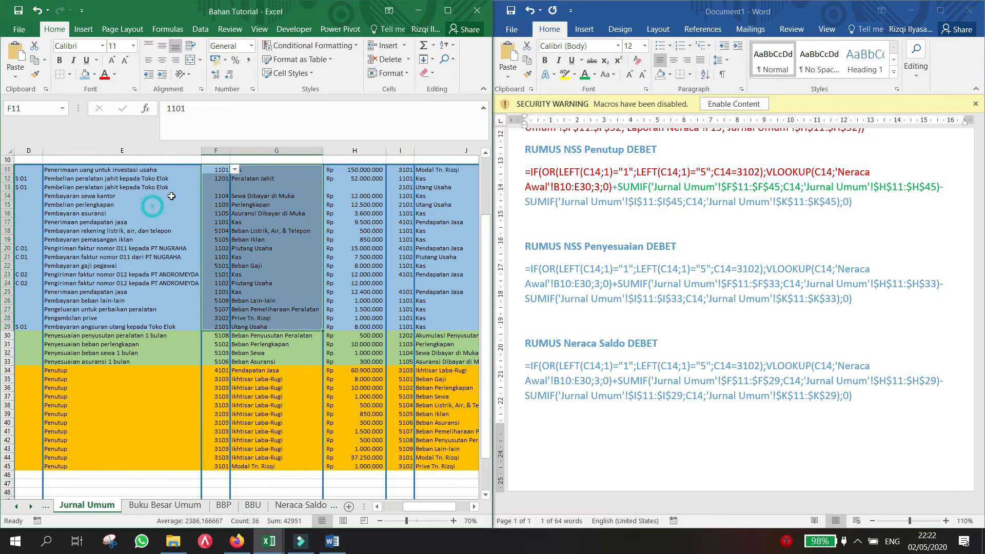
drag(210, 171, 258, 358)
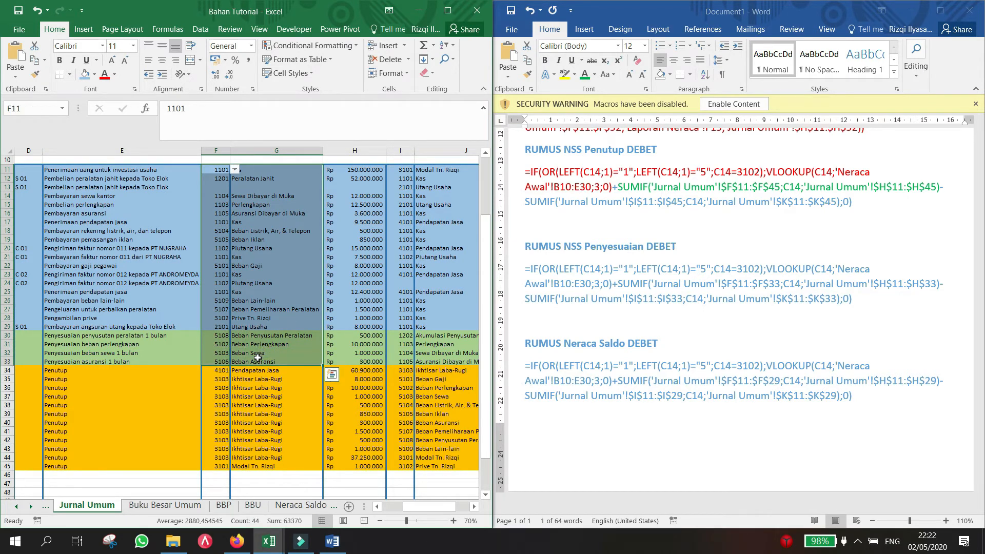
Mark the NSS Penyesuaian formula's ranges from F$11 through K$33 in Word and trace rows 11 to 33 again in Jurnal Umum.
double_click(729, 285)
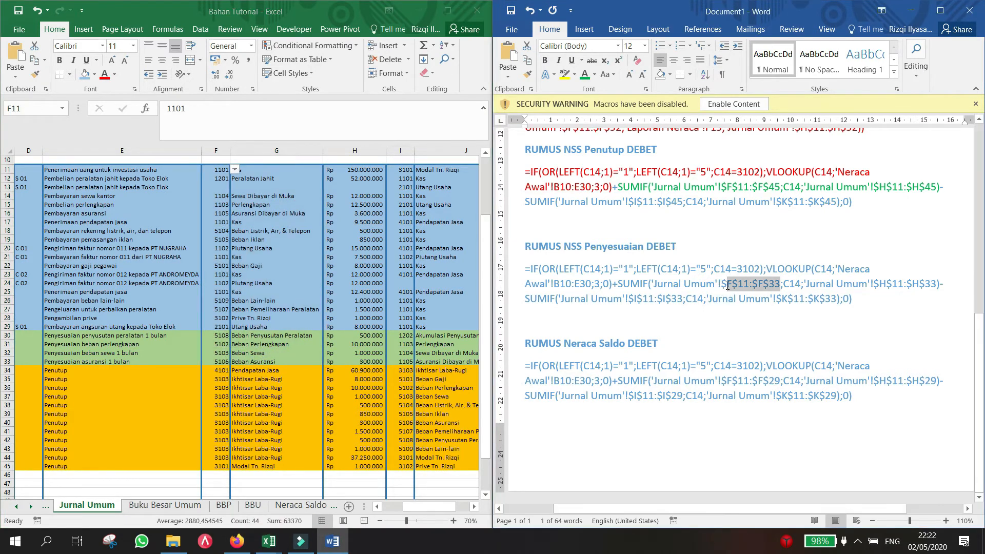
drag(728, 286, 842, 302)
click(223, 226)
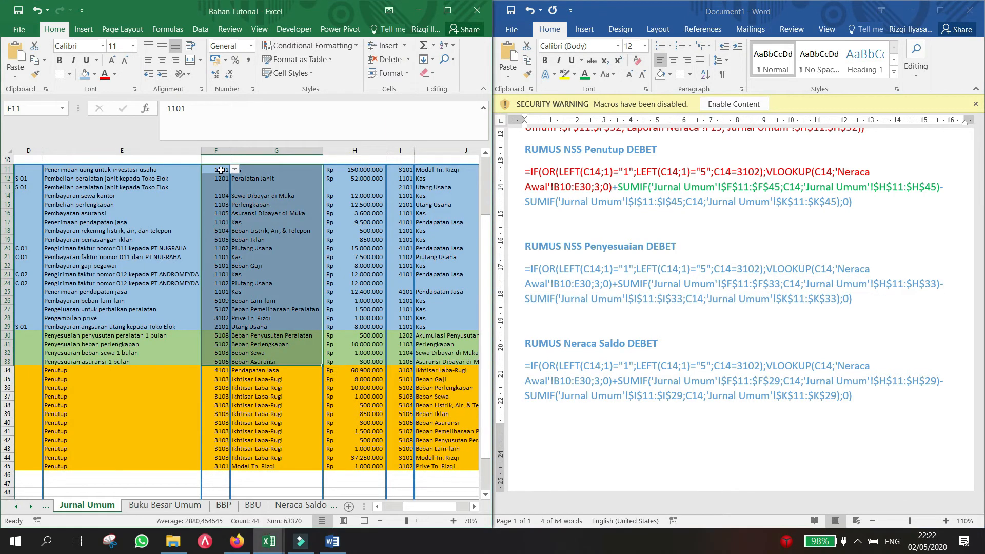
drag(220, 170, 267, 360)
Examine the NSS Penutup Debet formula and select the Debet account codes F11:F45 in Jurnal Umum, including the Penutup rows.
click(701, 274)
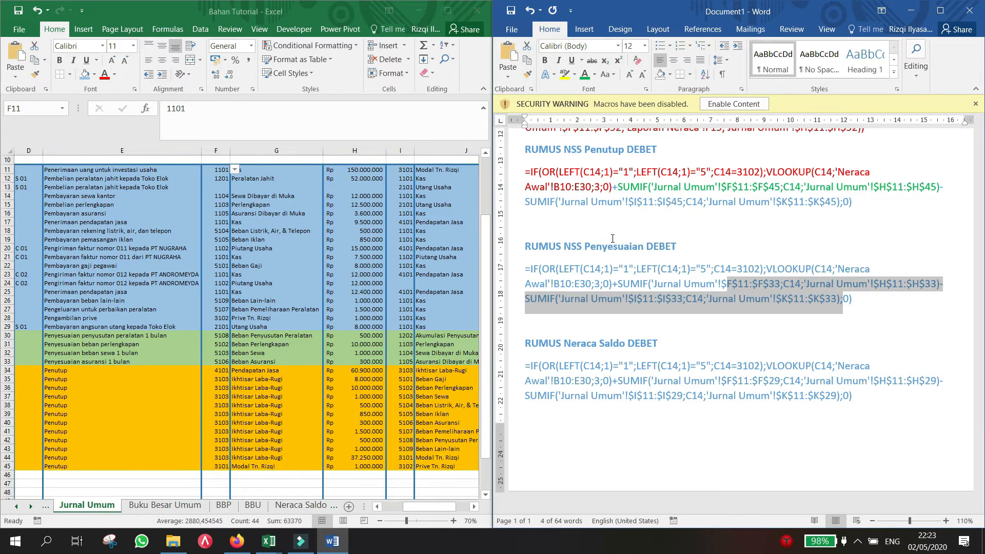
click(614, 172)
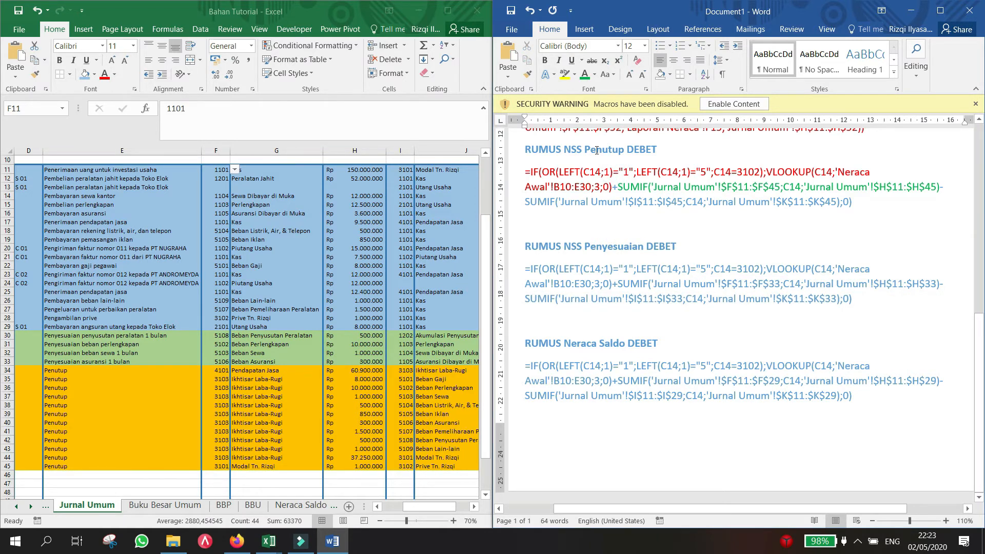
click(248, 217)
drag(212, 170, 239, 464)
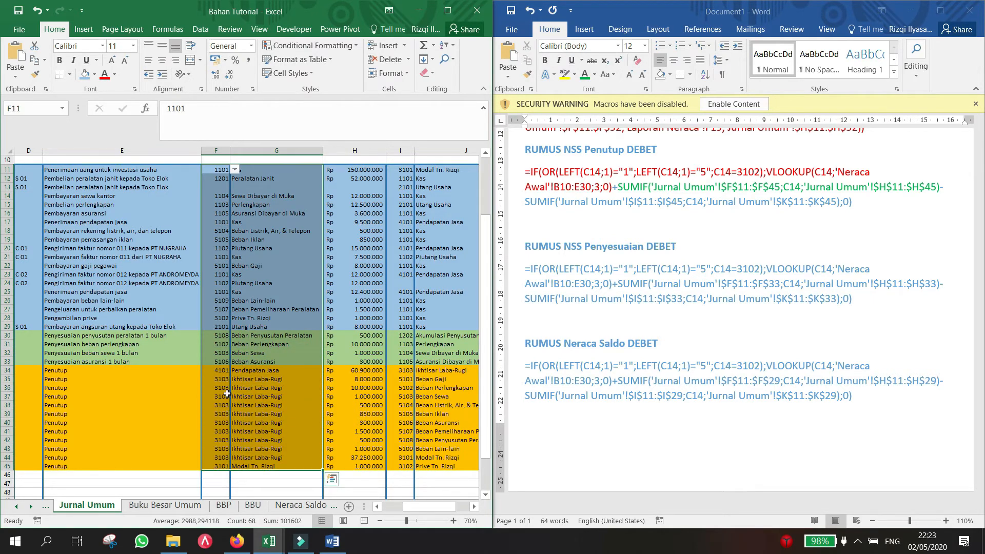
click(219, 167)
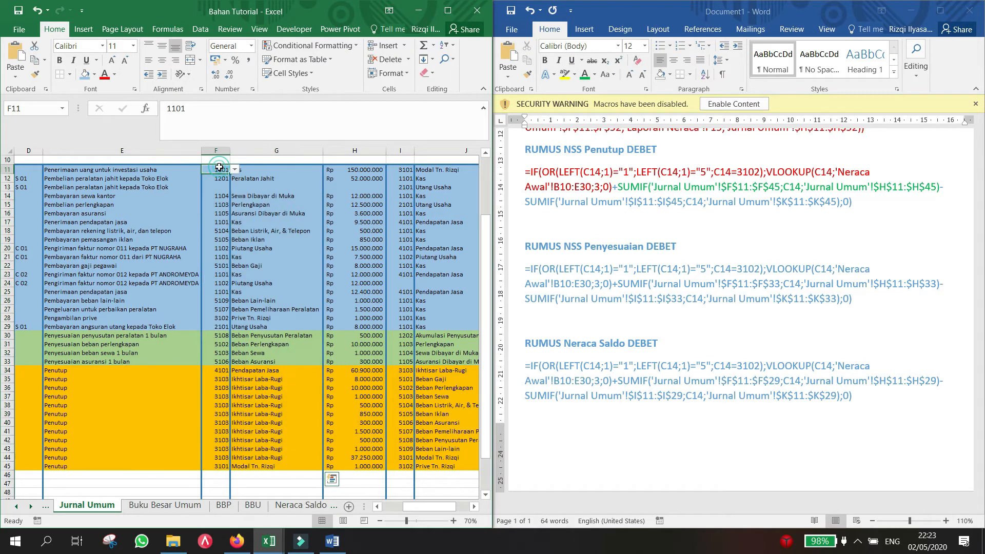
drag(219, 170, 219, 469)
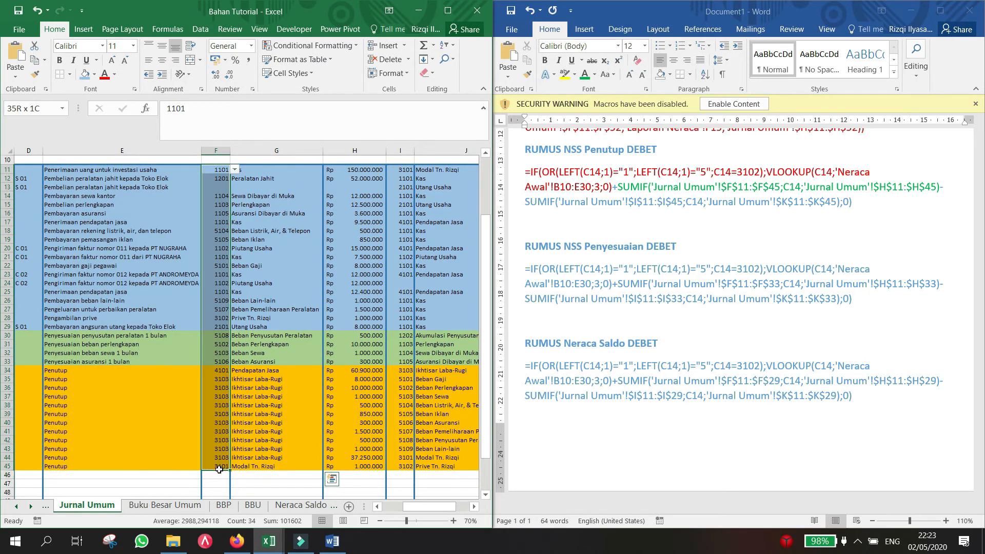
In Word, compare the Jurnal Umum ranges in the NSS Penutup, NSS Penyesuaian and Neraca Saldo Debet formulas by marking them.
click(719, 194)
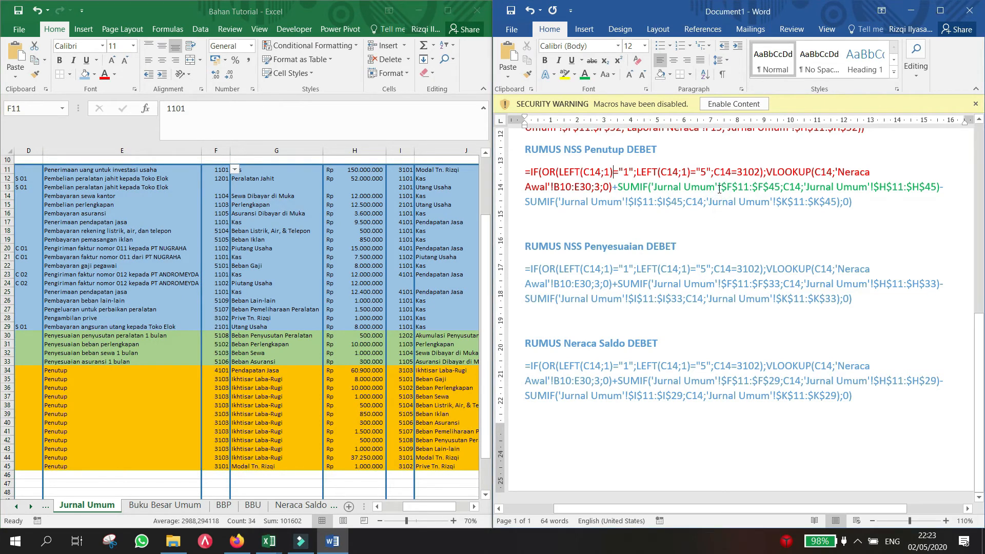
drag(720, 189, 844, 207)
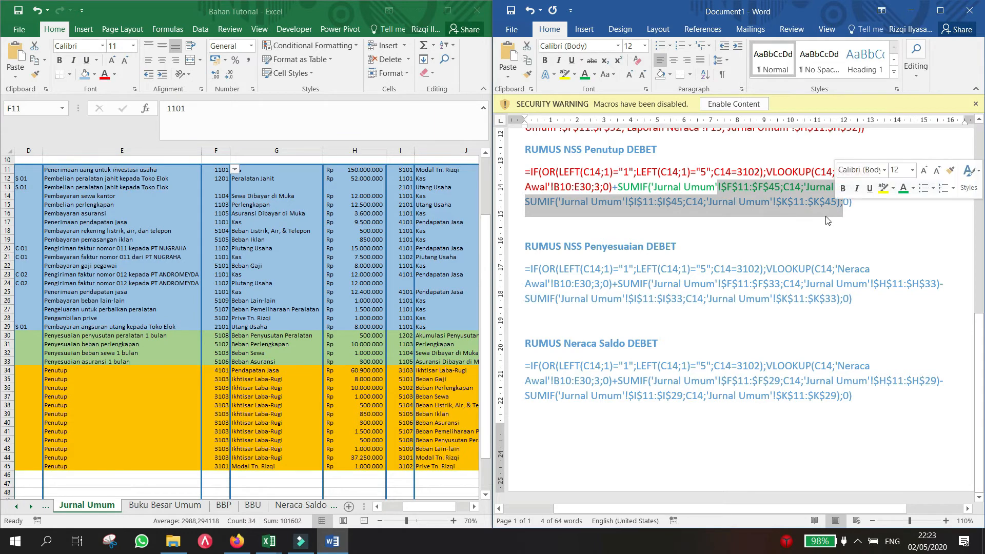
drag(707, 172, 804, 398)
drag(708, 174, 878, 401)
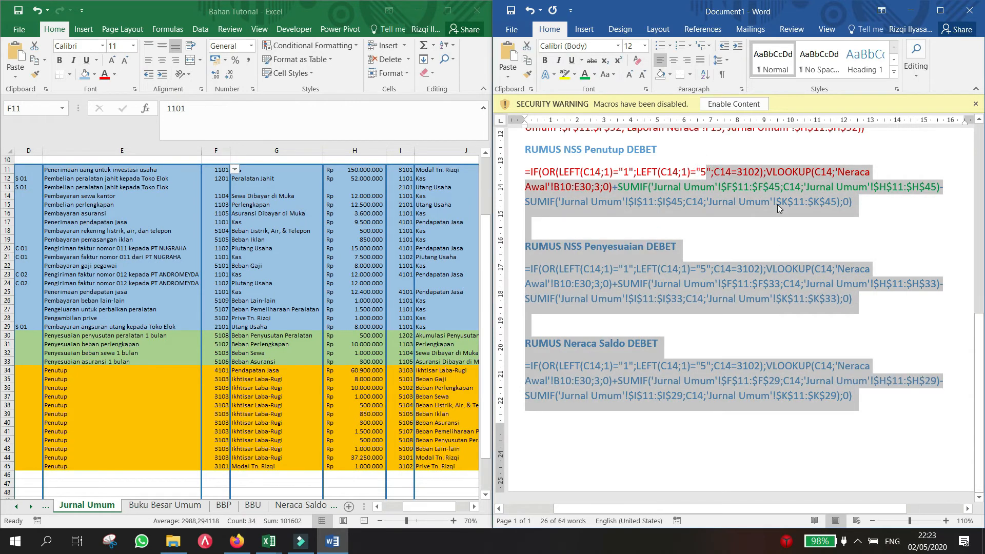
click(778, 201)
drag(737, 185, 868, 188)
drag(769, 286, 871, 282)
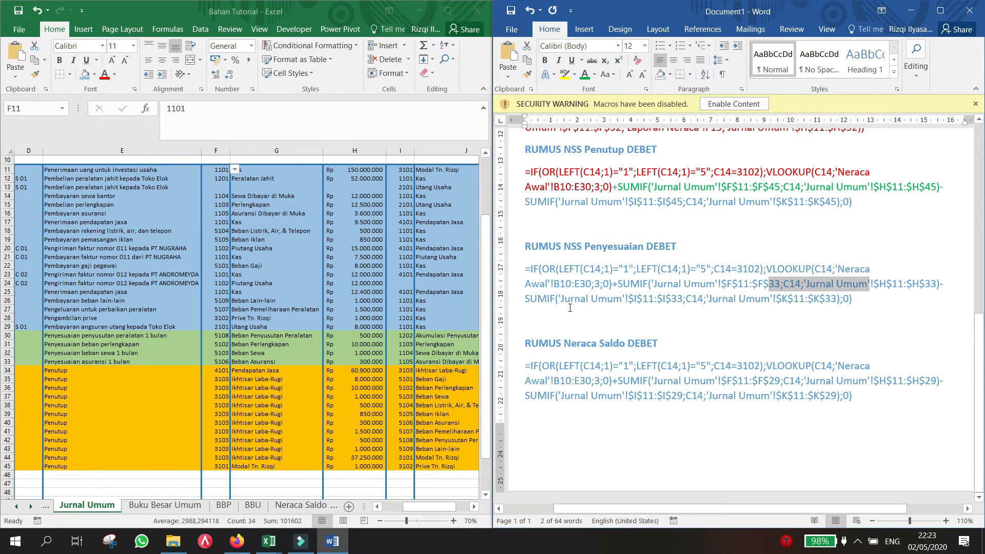
Switch to the Bahan Tutorial workbook in Excel and open the NSS Penutup sheet.
click(311, 511)
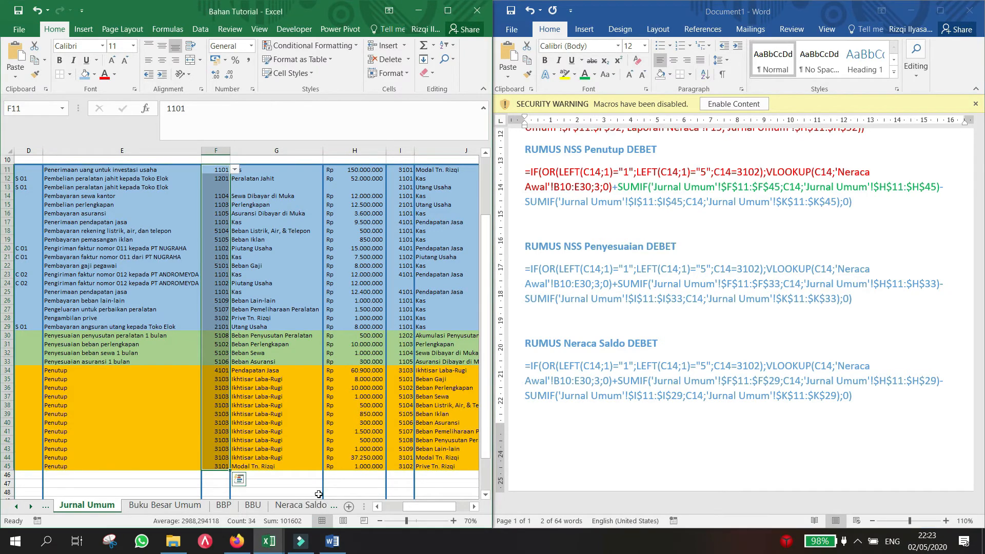
click(315, 506)
click(315, 506)
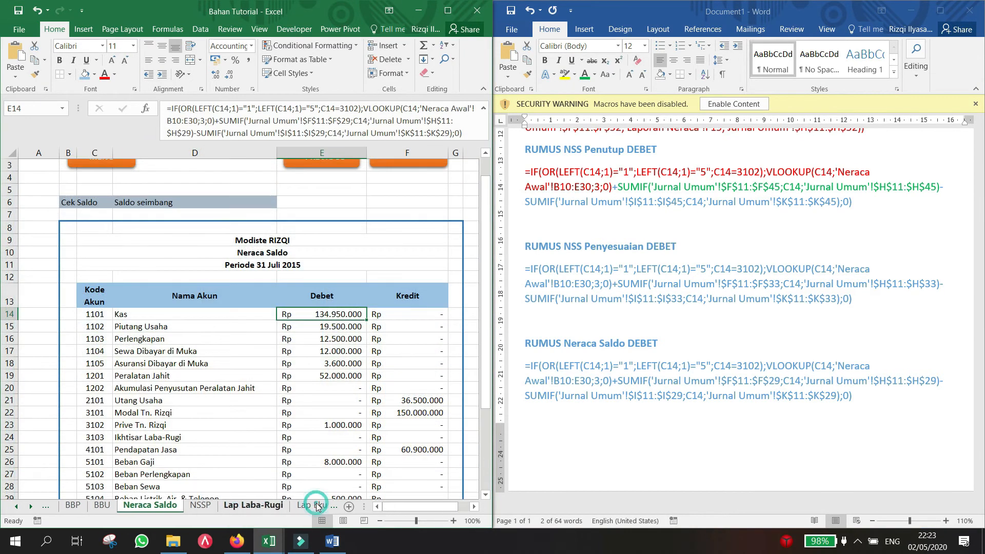
click(316, 505)
click(315, 506)
click(318, 508)
click(318, 507)
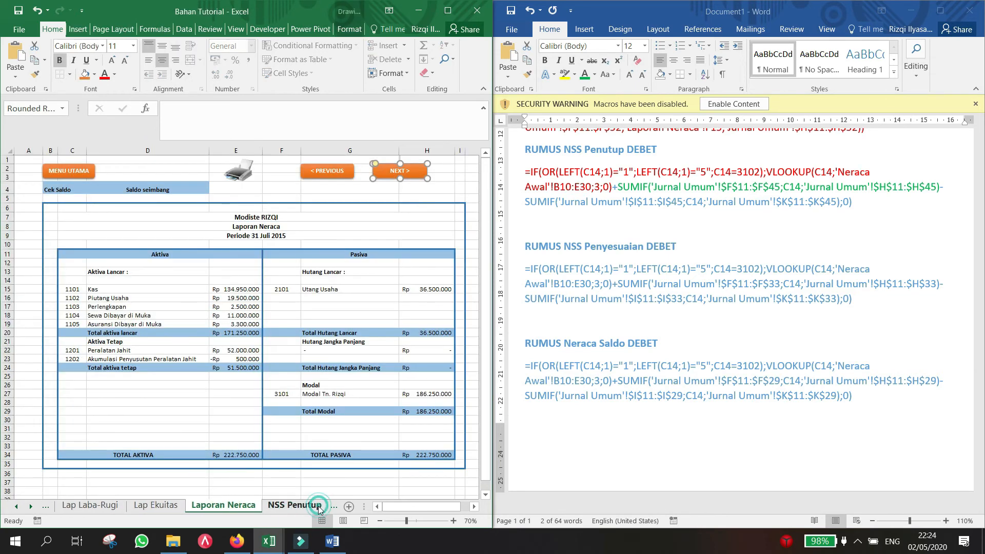
click(318, 507)
Copy the complete NSS Penutup Debet formula from Word and enter it in cell E14 of the NSS Penutup sheet.
click(741, 183)
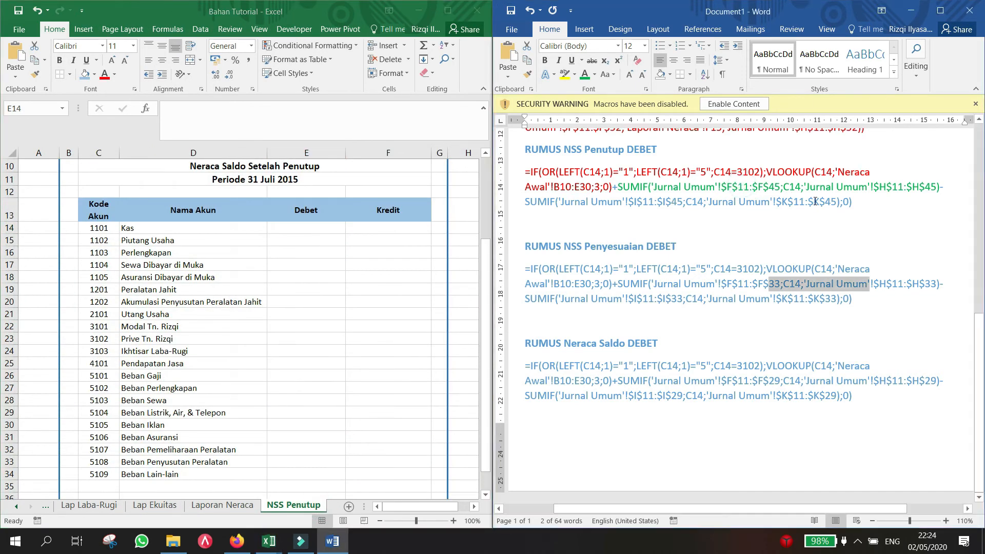
click(853, 205)
drag(510, 152, 476, 175)
key(ctrl+c)
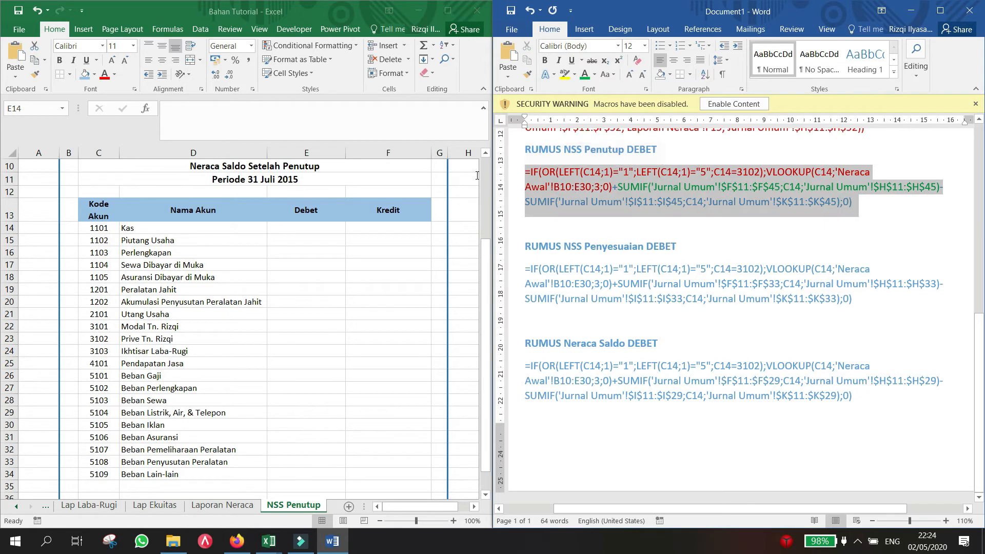
click(295, 229)
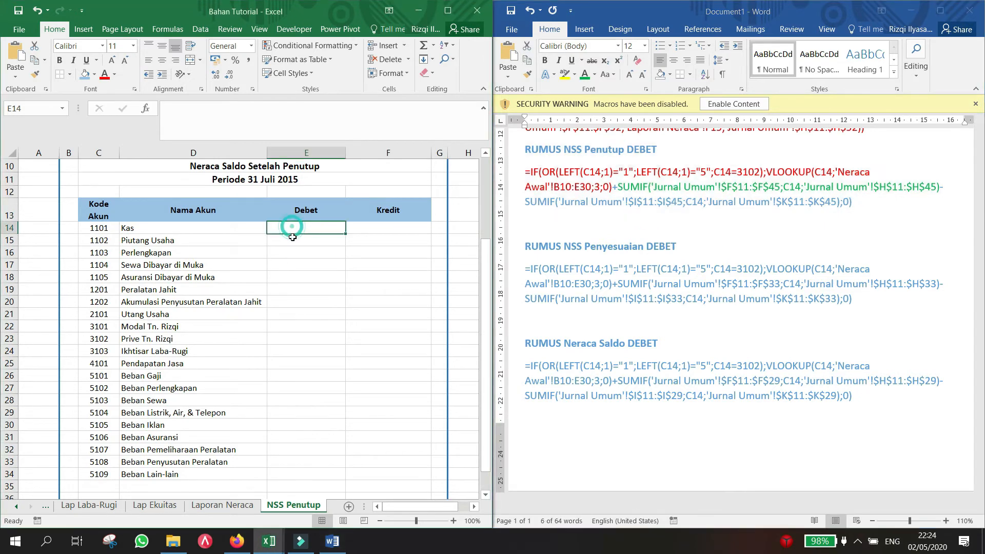
click(247, 120)
key(ctrl+v)
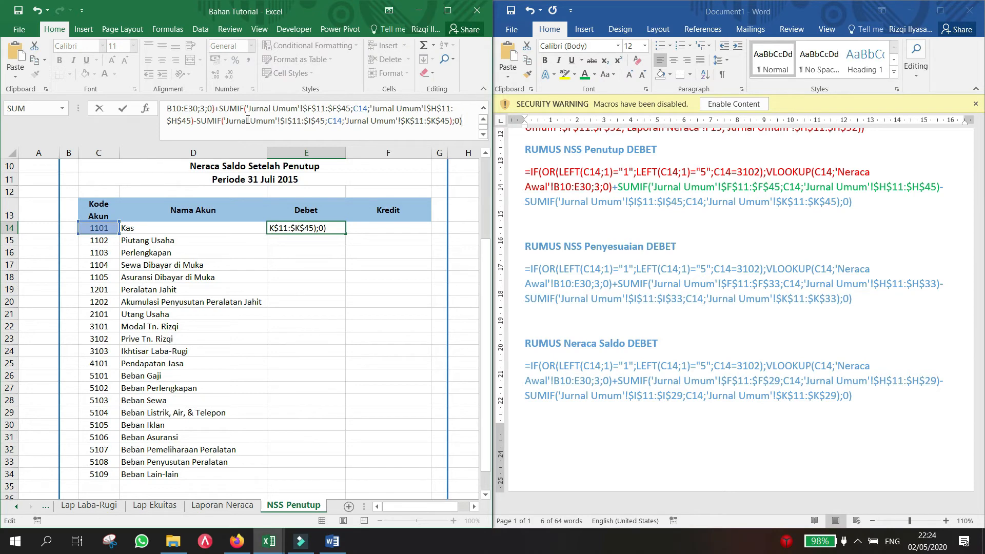
key(Return)
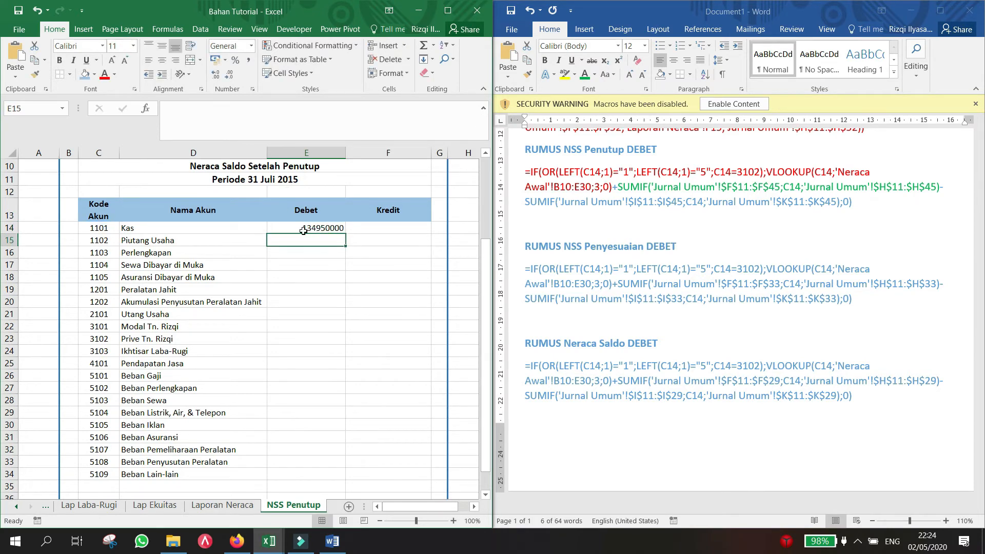
Apply the Rp accounting number format to column E and fill the Debet formula from E14 down to E34.
click(303, 230)
click(306, 152)
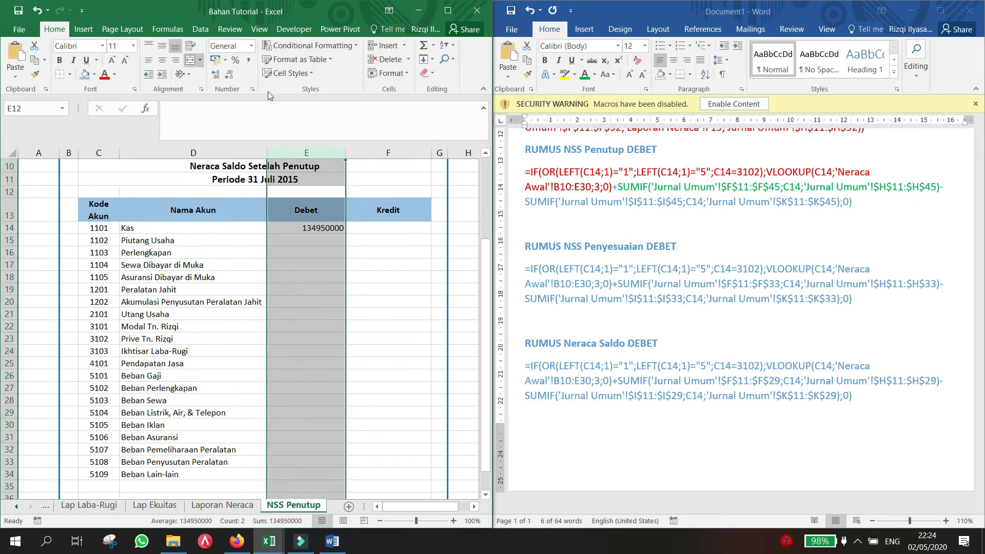
click(216, 60)
click(307, 229)
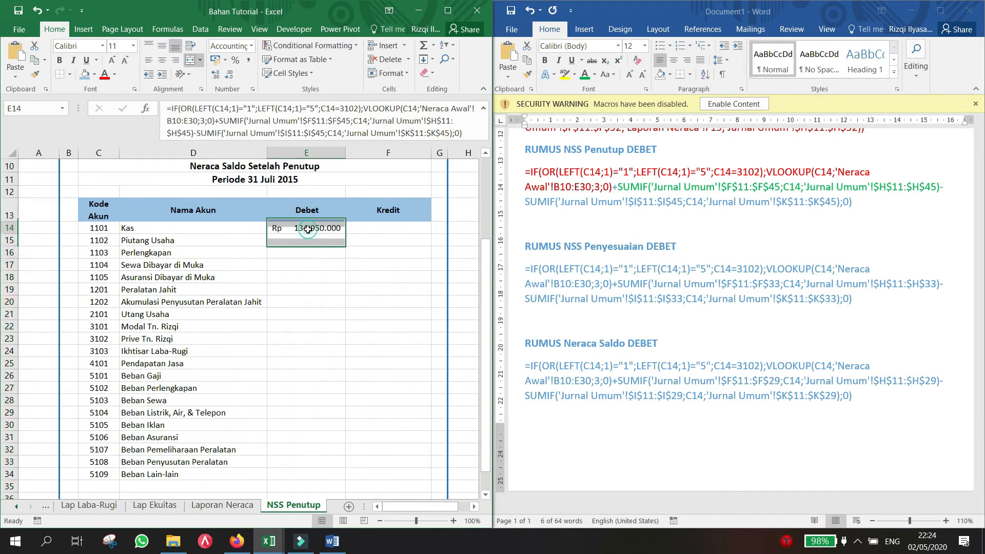
drag(346, 235, 324, 476)
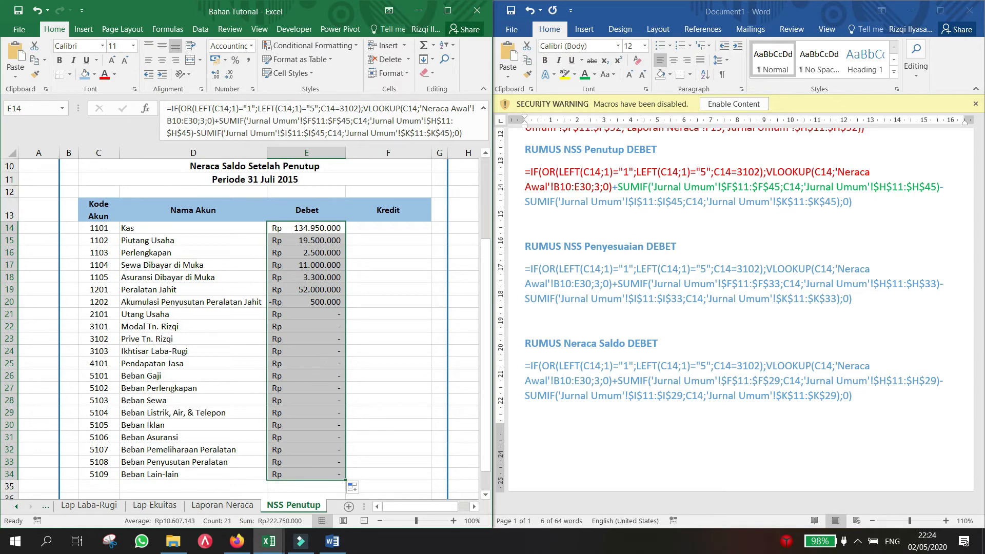
Bring up the Latihan Kompak buku 2 workbook and show the Kredit formula for Kas in F14 of its NSS PENUTUP sheet.
mouse_move(283, 545)
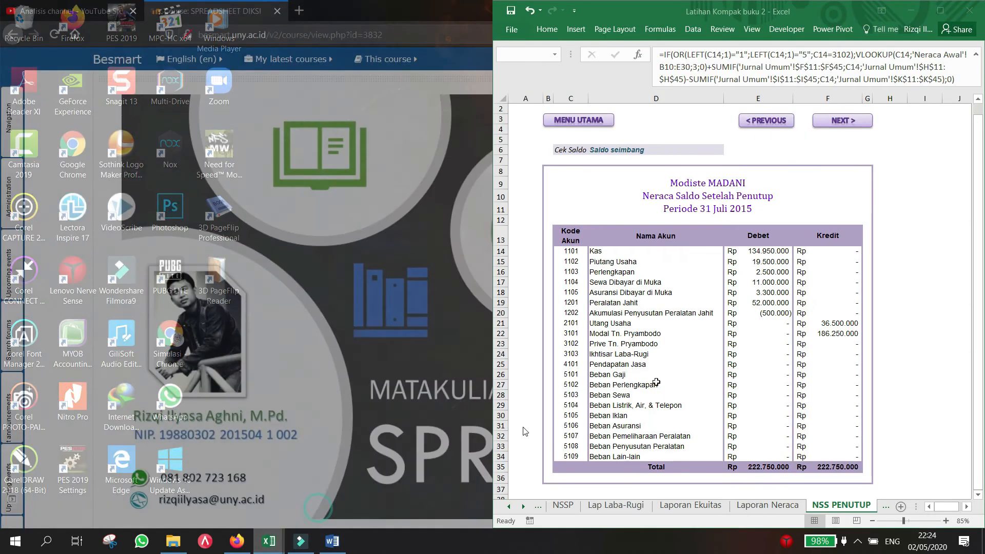
click(320, 513)
click(828, 252)
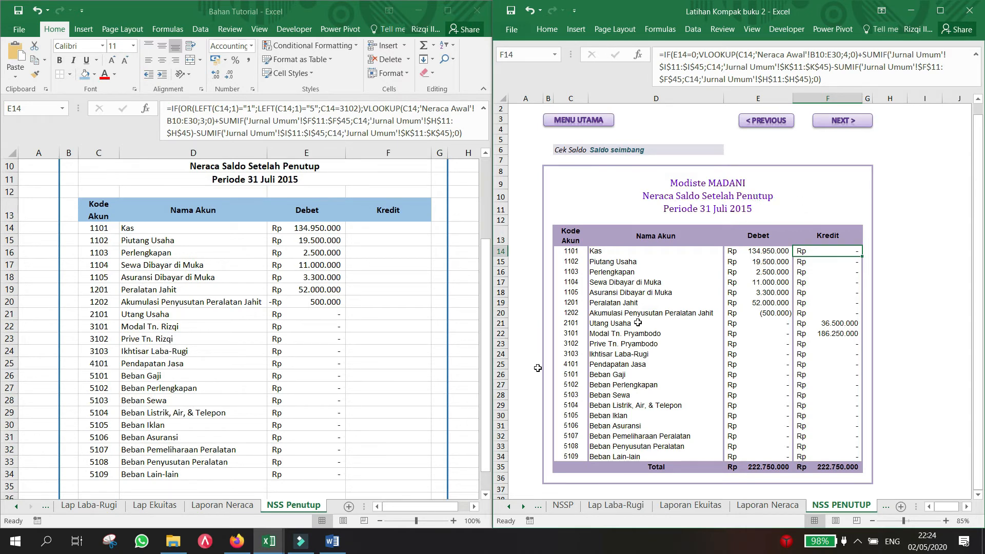
Examine the NSSP and Neraca Saldo sheets of Latihan Kompak buku 2 to compare their formulas with the one in NSS PENUTUP.
click(563, 505)
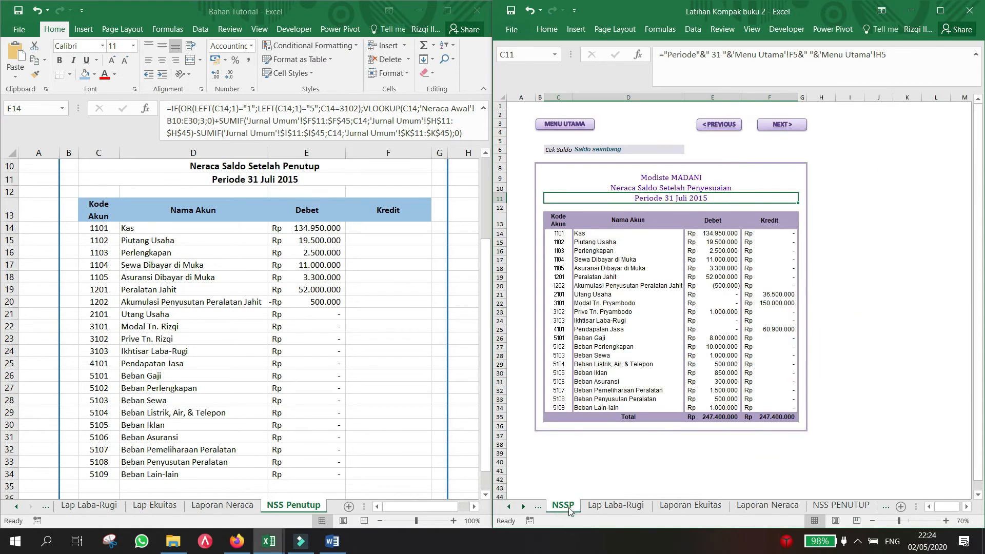
click(536, 511)
click(834, 200)
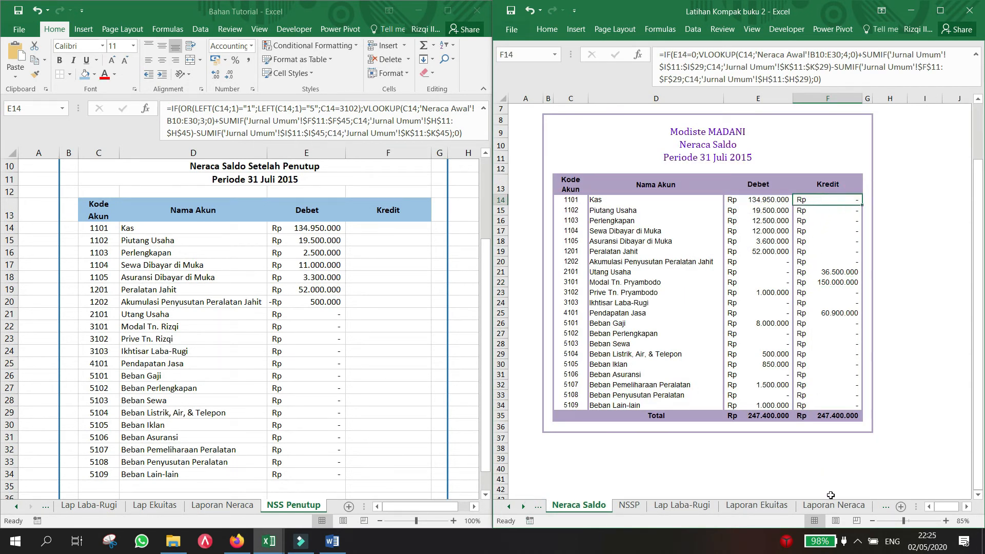
click(879, 510)
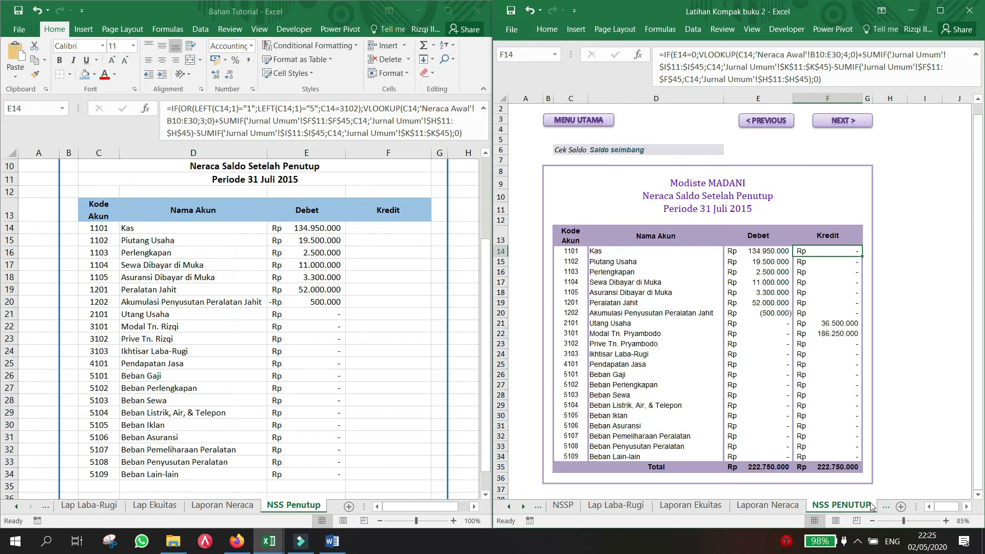
Copy the full Kredit formula from F14 of NSS PENUTUP in Latihan Kompak buku 2 into F14 of NSS Penutup in Bahan Tutorial.
drag(818, 83, 575, 7)
key(ctrl+c)
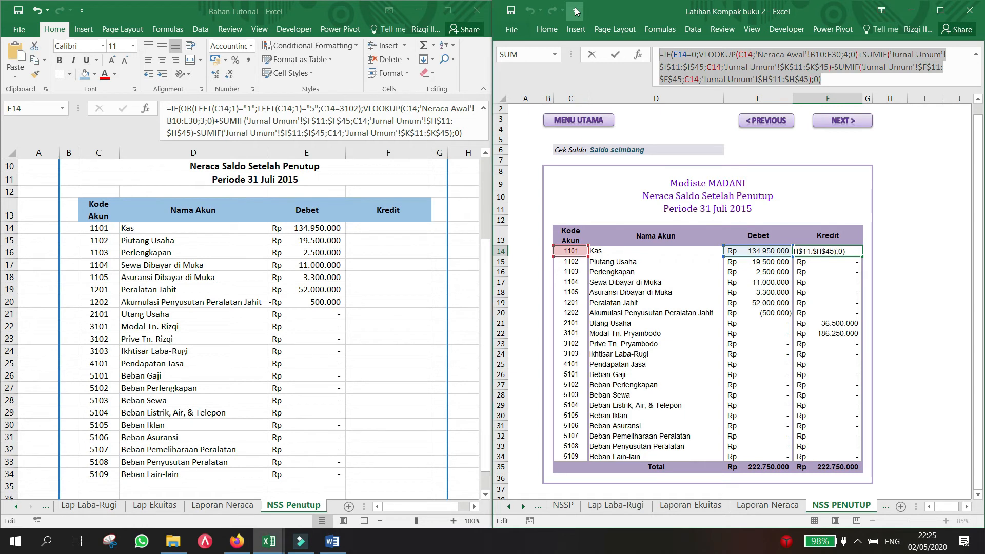
key(Escape)
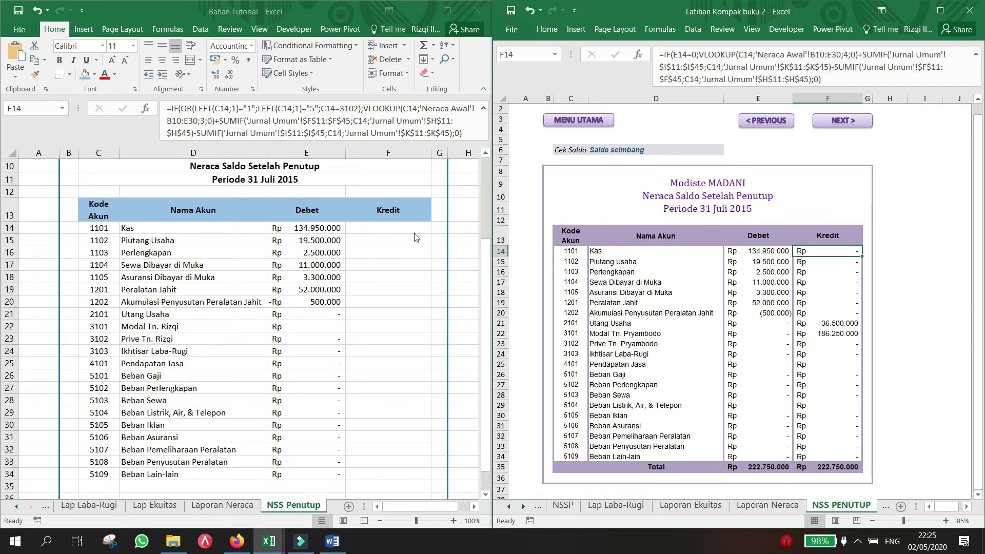
click(414, 229)
click(414, 230)
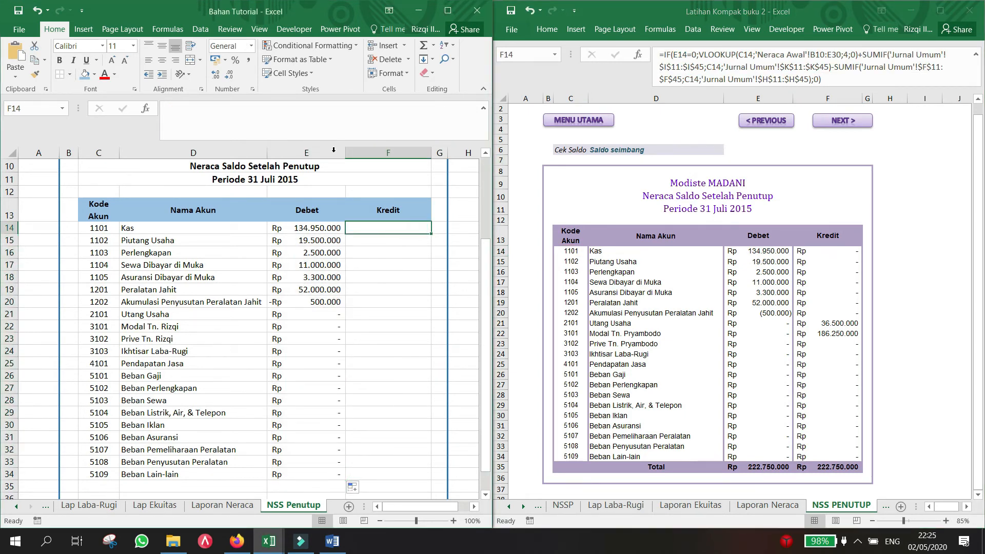
click(282, 110)
key(ctrl+v)
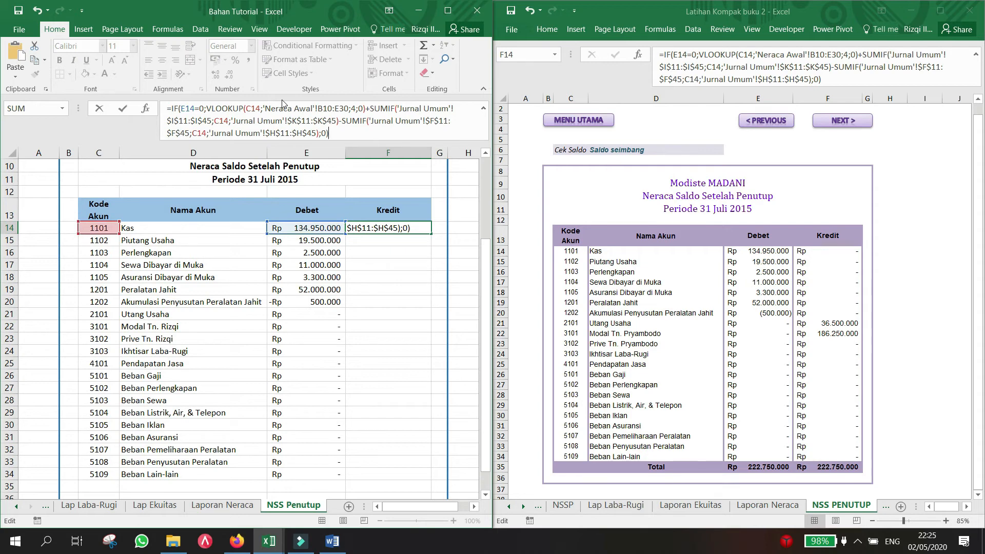
Erase the entire pasted formula from Kredit cell F14 of the NSS Penutup sheet, leaving the cell selected.
key(BackSpace)
key(BackSpace)
key(BackSpace)
key(BackSpace)
key(BackSpace)
key(BackSpace)
key(BackSpace)
key(BackSpace)
key(BackSpace)
key(BackSpace)
key(BackSpace)
key(BackSpace)
key(BackSpace)
key(BackSpace)
key(BackSpace)
key(BackSpace)
key(BackSpace)
key(BackSpace)
key(BackSpace)
key(BackSpace)
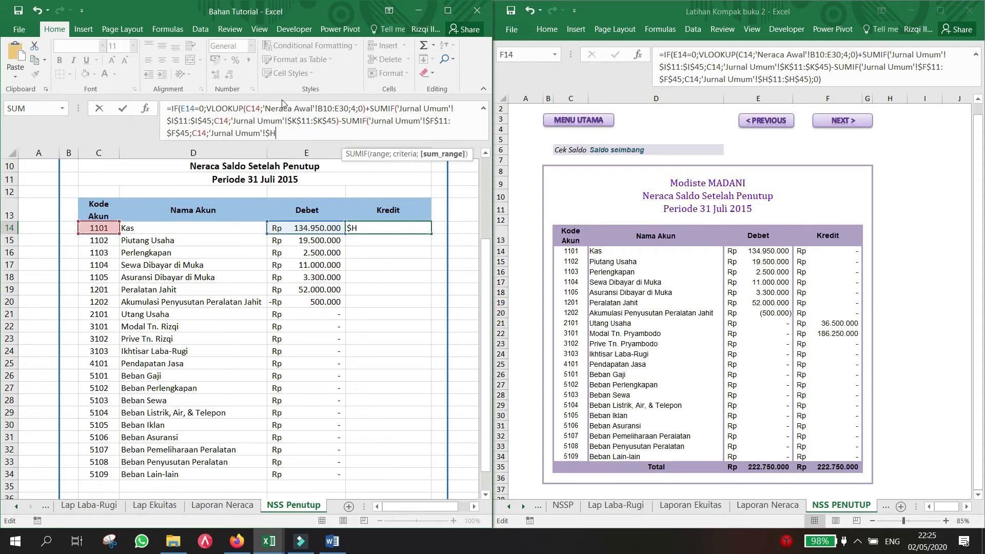
key(BackSpace)
key(BackSpace)
key(BackSpace)
key(BackSpace)
key(BackSpace)
key(BackSpace)
key(BackSpace)
key(BackSpace)
key(BackSpace)
key(BackSpace)
key(BackSpace)
key(BackSpace)
key(BackSpace)
key(BackSpace)
key(BackSpace)
key(BackSpace)
key(BackSpace)
key(BackSpace)
key(BackSpace)
key(BackSpace)
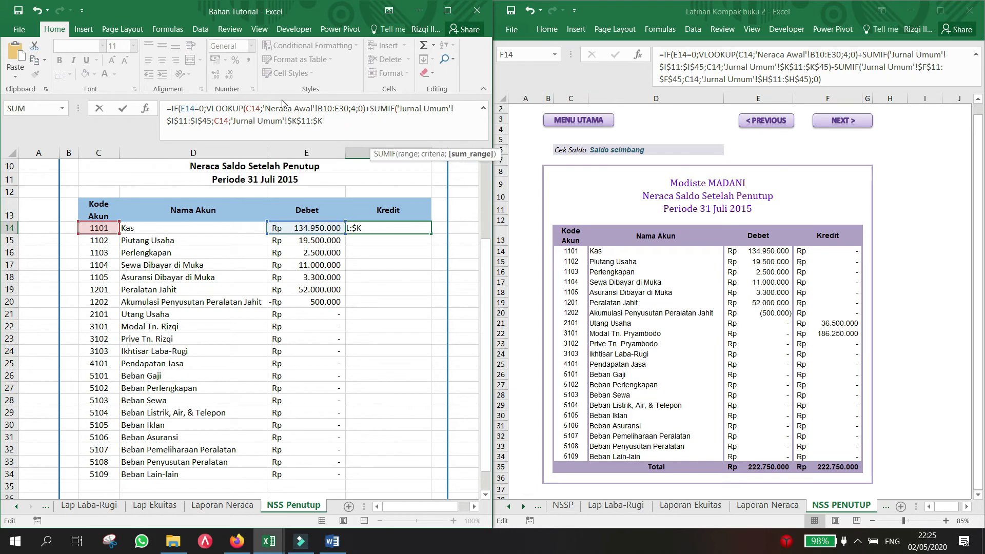
key(BackSpace)
key(BackSpace)
key(BackSpace)
key(BackSpace)
key(BackSpace)
key(BackSpace)
key(BackSpace)
key(BackSpace)
key(BackSpace)
key(BackSpace)
key(BackSpace)
key(BackSpace)
key(BackSpace)
key(BackSpace)
key(BackSpace)
key(BackSpace)
key(BackSpace)
key(BackSpace)
key(BackSpace)
key(BackSpace)
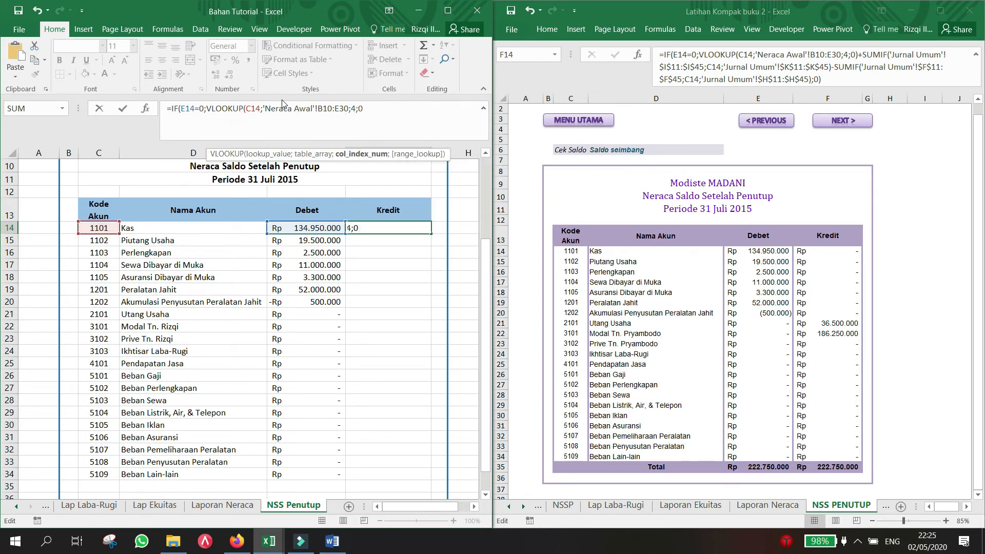
key(BackSpace)
key(BackSpace)
key(BackSpace)
key(BackSpace)
key(BackSpace)
key(BackSpace)
key(BackSpace)
key(BackSpace)
key(BackSpace)
key(BackSpace)
key(BackSpace)
key(BackSpace)
key(BackSpace)
key(BackSpace)
key(BackSpace)
key(BackSpace)
key(BackSpace)
key(BackSpace)
key(BackSpace)
key(BackSpace)
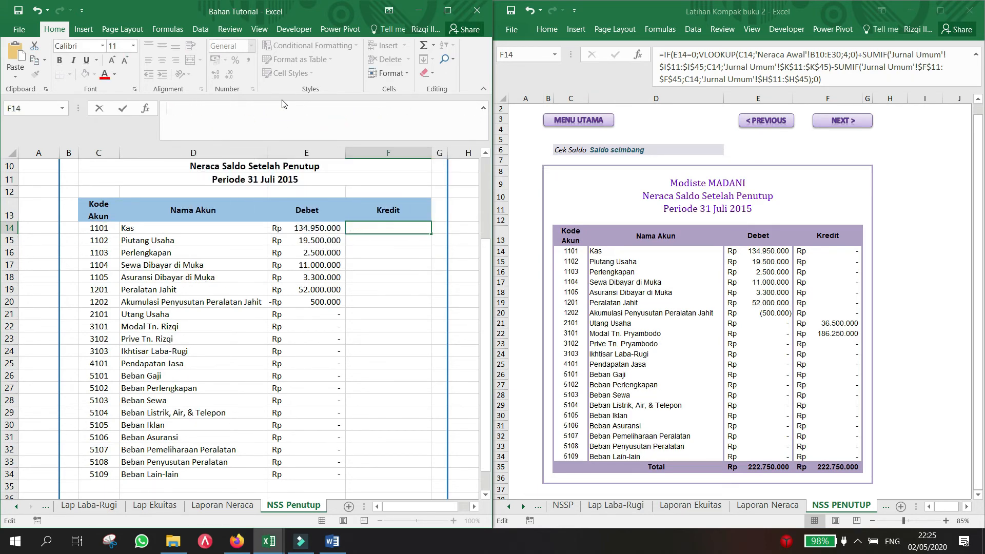
key(Return)
key(Up)
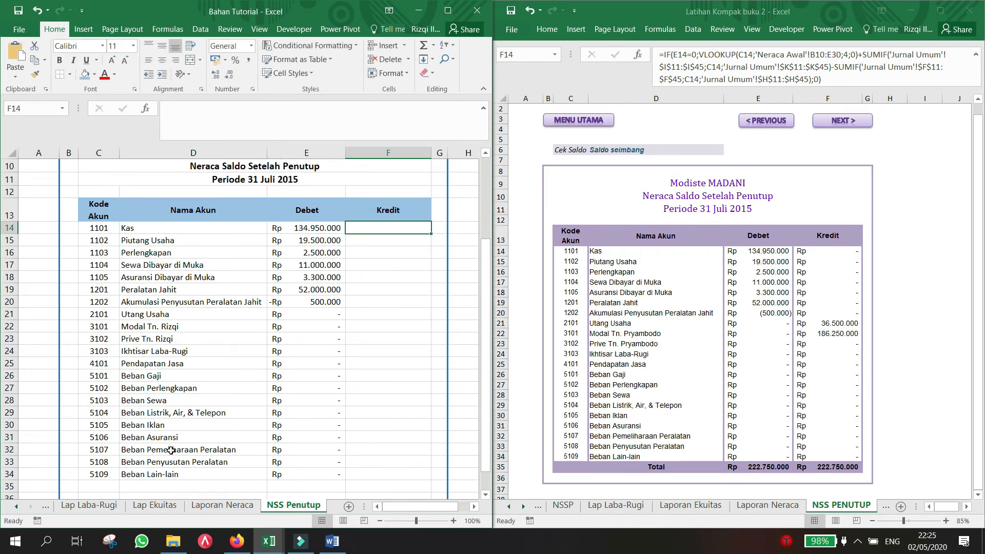
Copy the complete Kredit formula for Kas from cell F14 of the NSSP sheet in Bahan Tutorial.
click(49, 509)
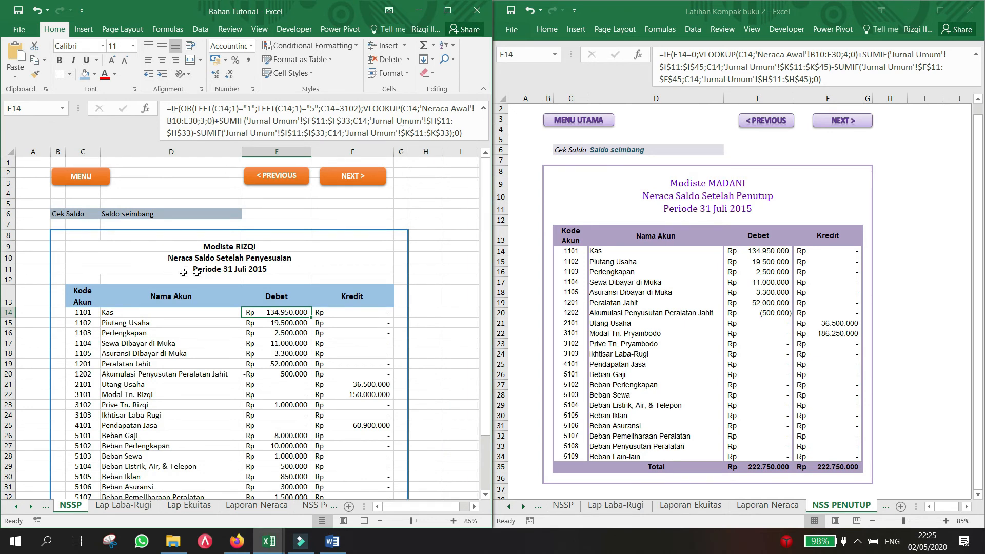
click(472, 125)
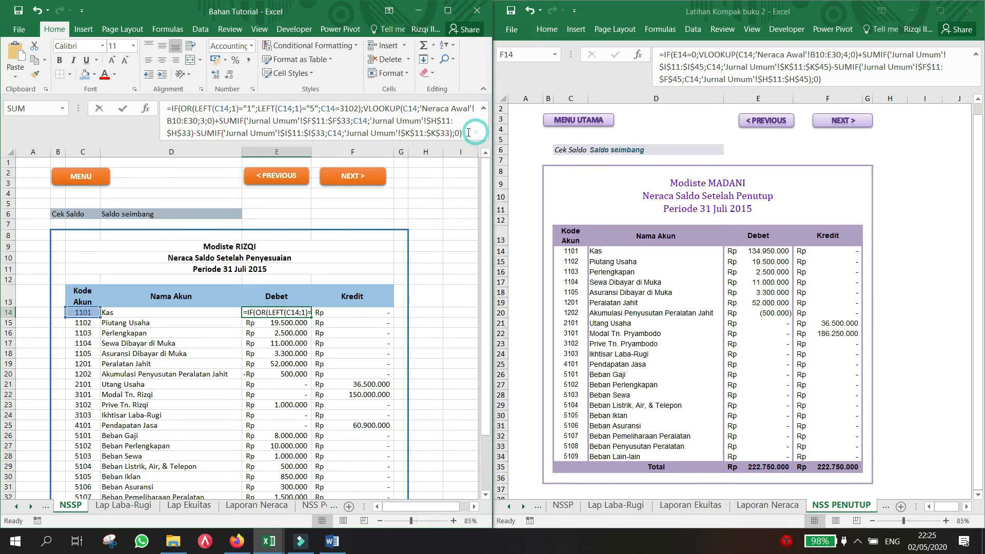
drag(465, 133, 100, 93)
key(Escape)
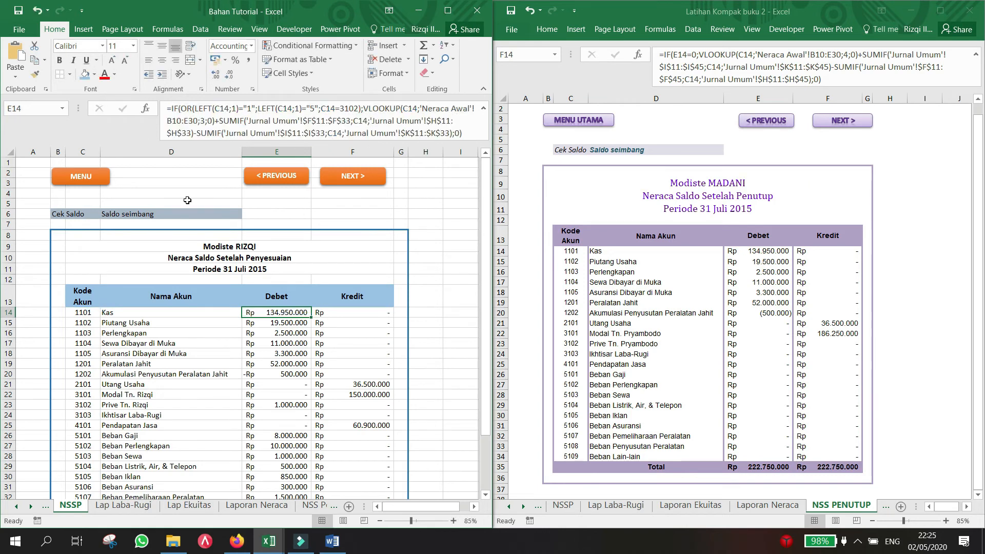
click(365, 312)
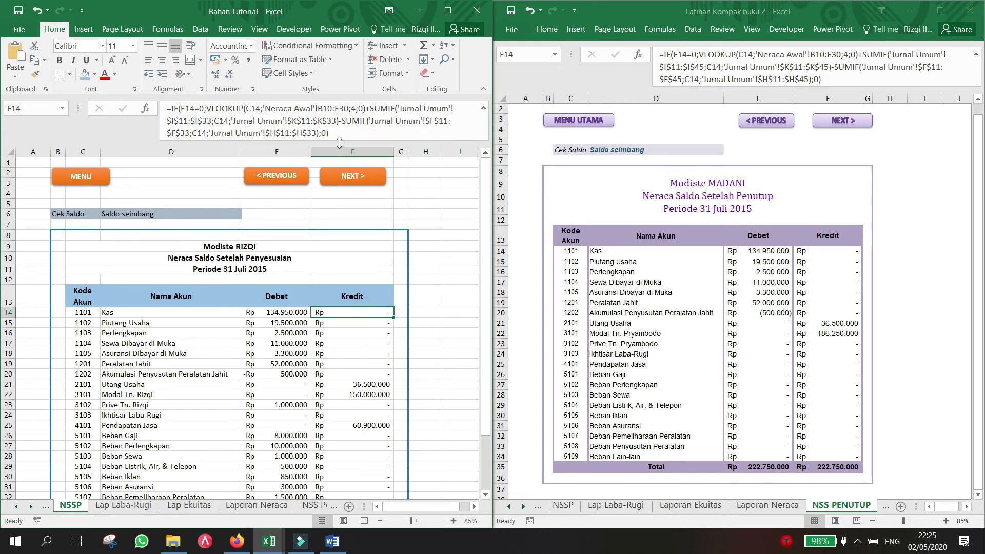
drag(336, 136, 107, 102)
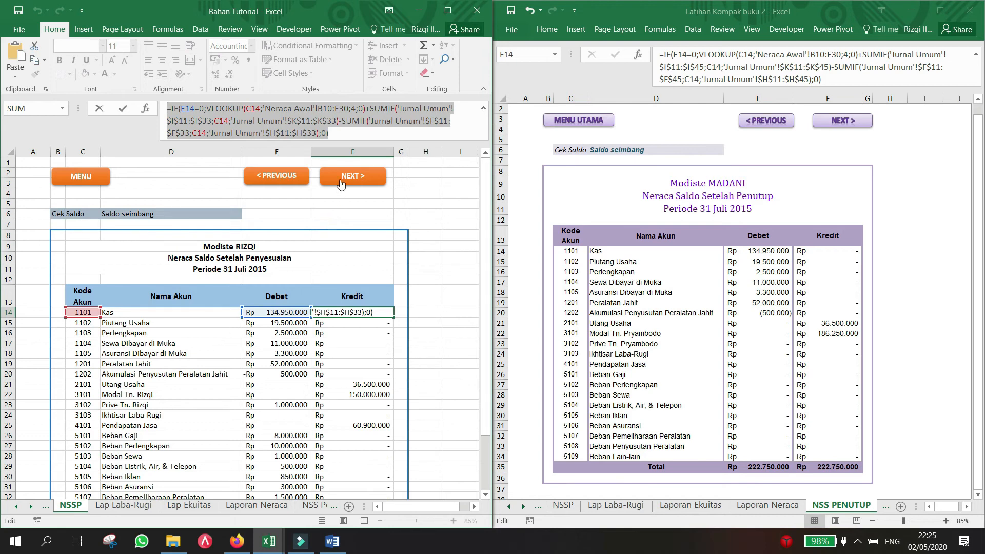
key(Escape)
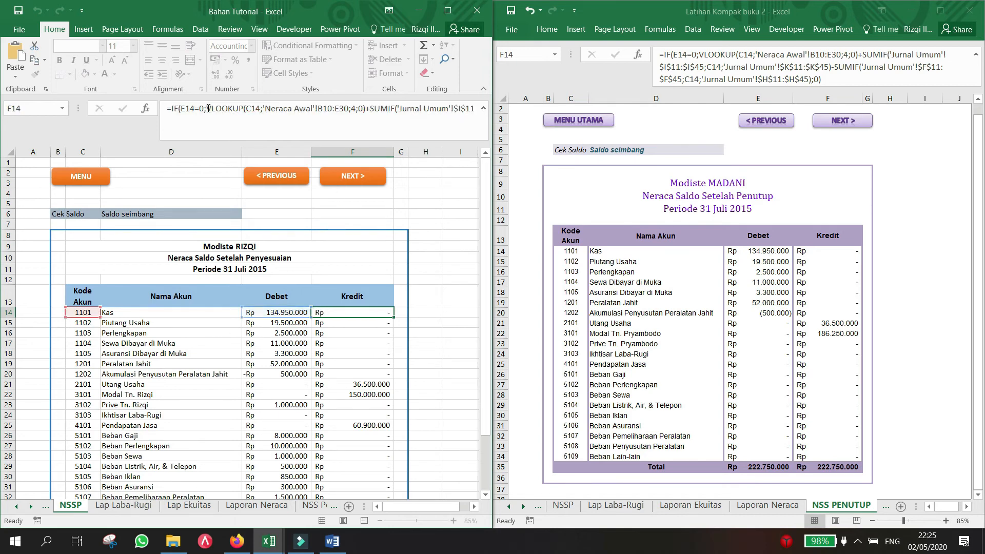
Paste the copied Kredit formula into cell F14 of the NSS Penutup sheet, keeping it open for editing.
click(306, 506)
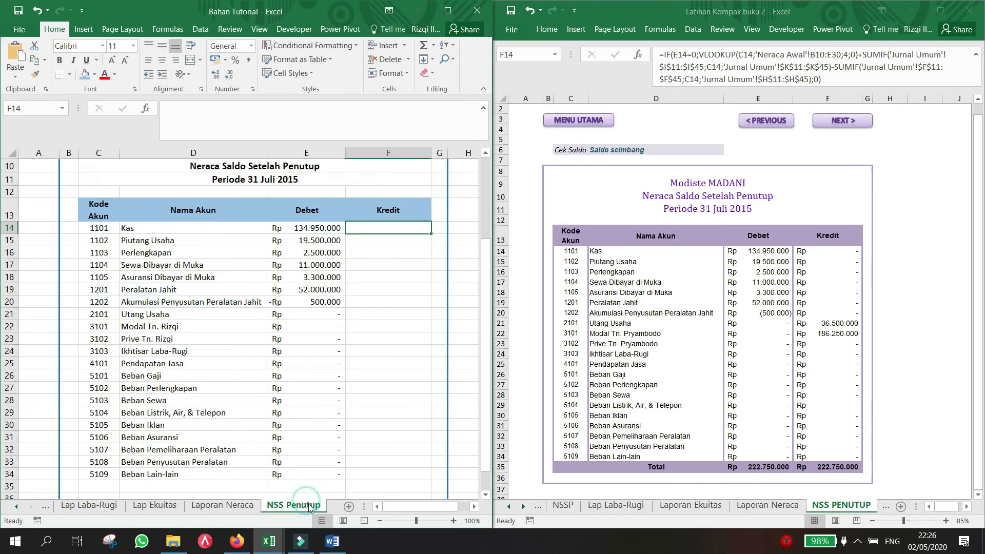
click(317, 118)
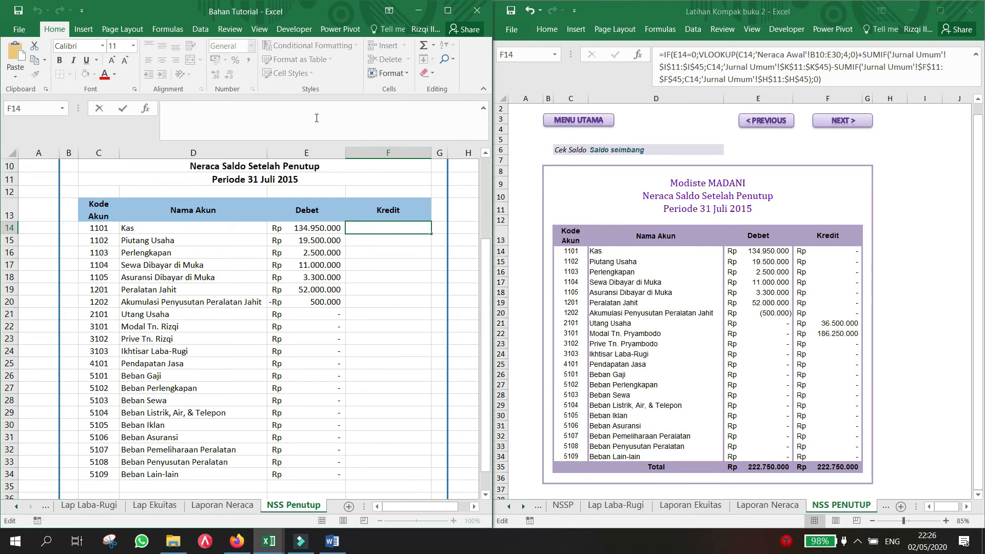
right_click(281, 118)
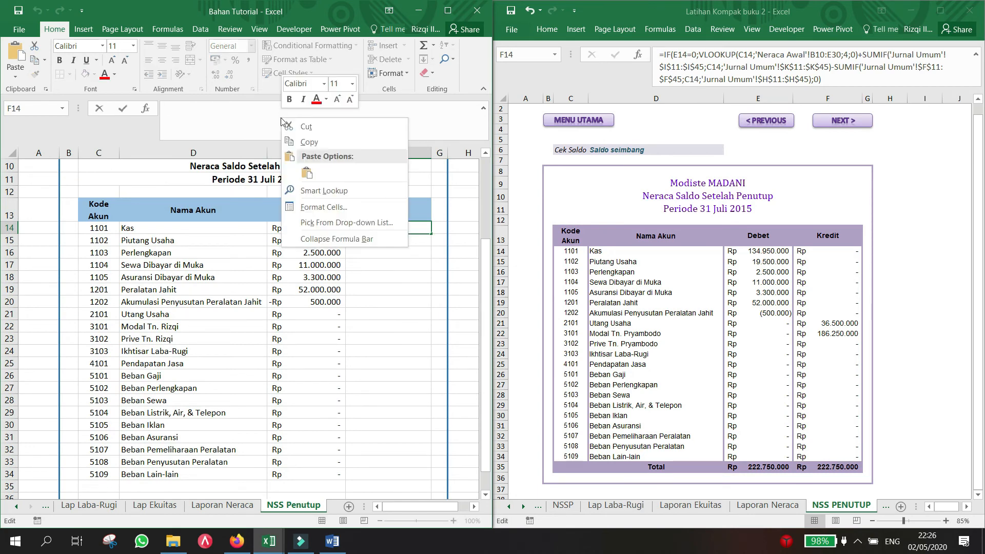
click(284, 109)
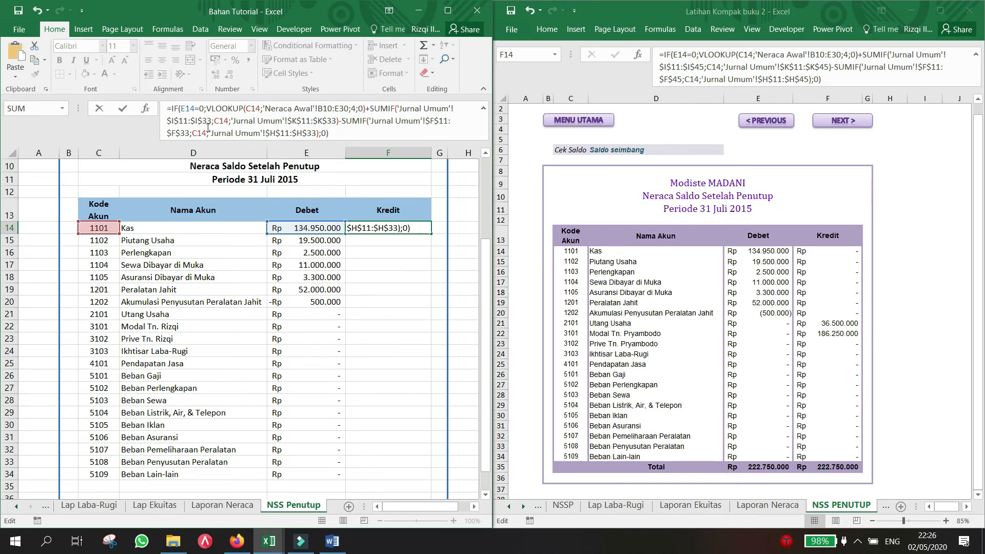
Extend the Jurnal Umum ranges in the first SUMIF of the Kredit formula to $I$11:$I$45 and $K$11:$K$45.
click(233, 137)
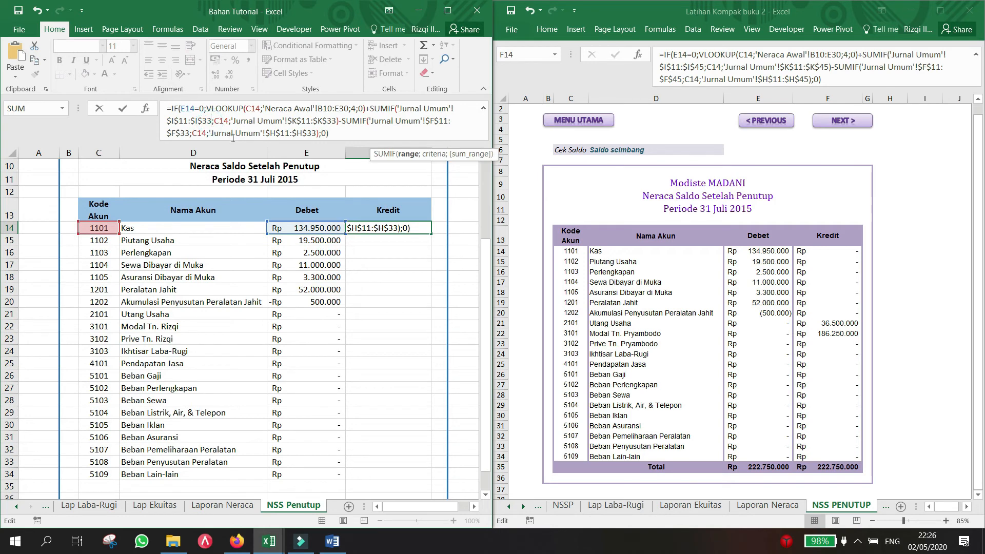
key(BackSpace)
key(BackSpace)
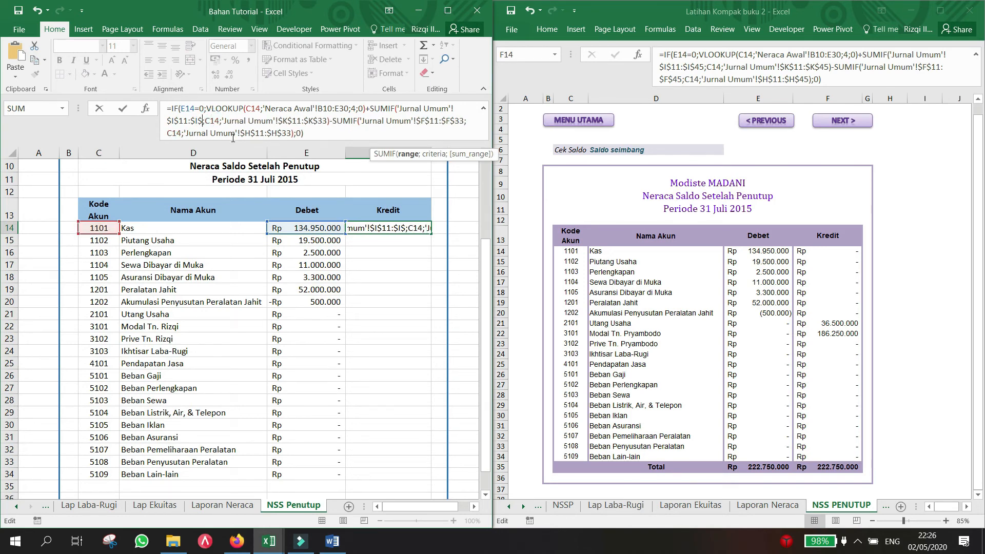
text(45)
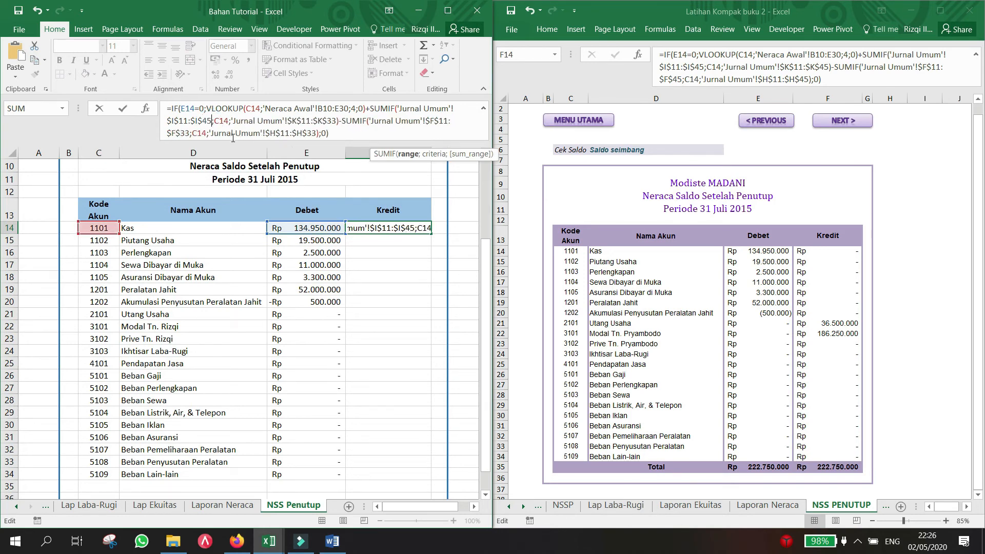
click(335, 121)
key(BackSpace)
key(BackSpace)
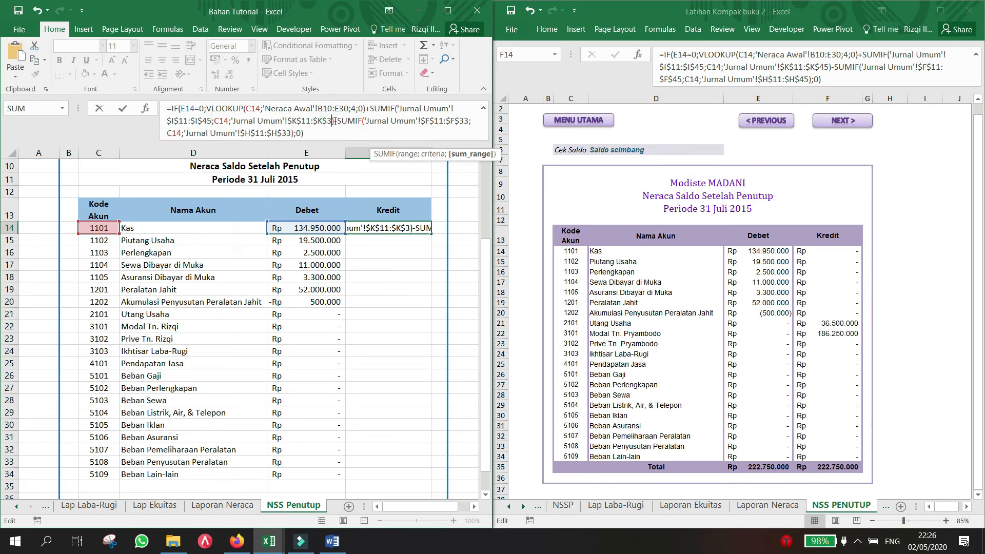
text(45)
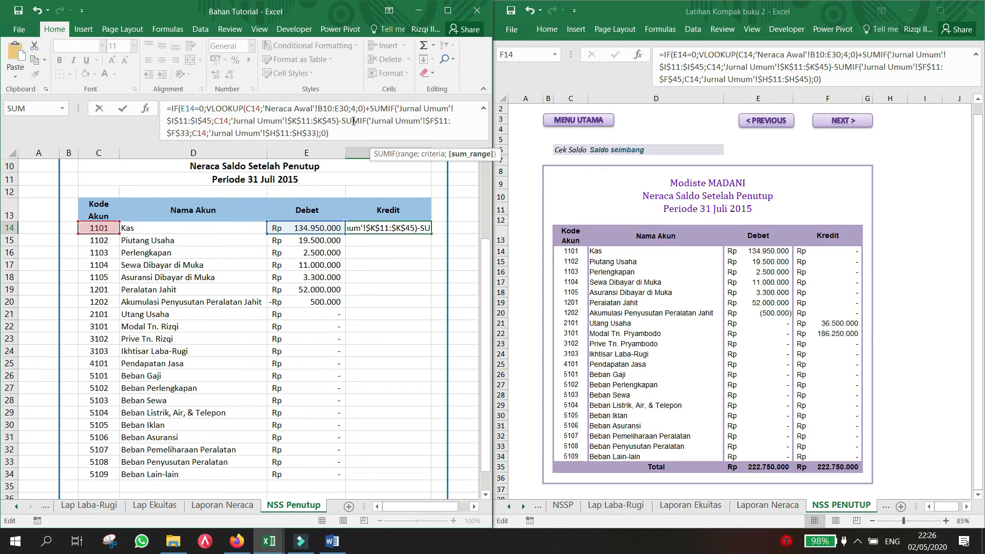
Extend the ranges in the second SUMIF to $F$11:$F$45 and $H$11:$H$45 and enter the Kredit formula in F14.
click(189, 135)
key(BackSpace)
key(BackSpace)
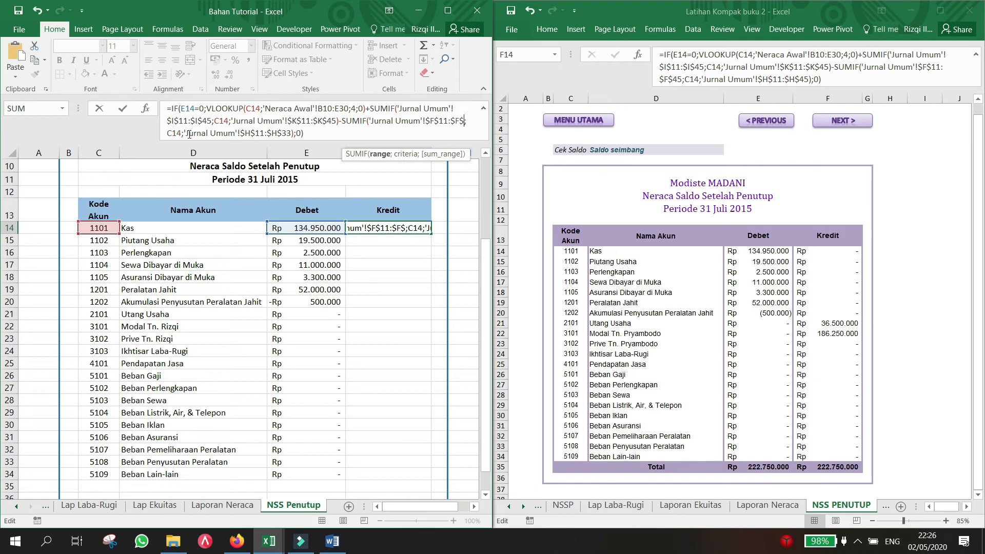
text(45)
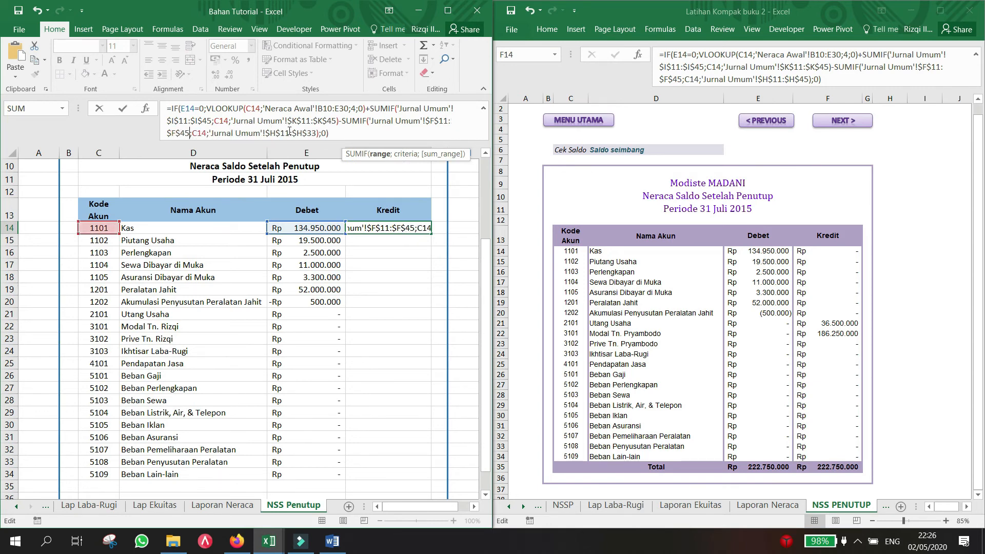
click(316, 133)
key(BackSpace)
key(BackSpace)
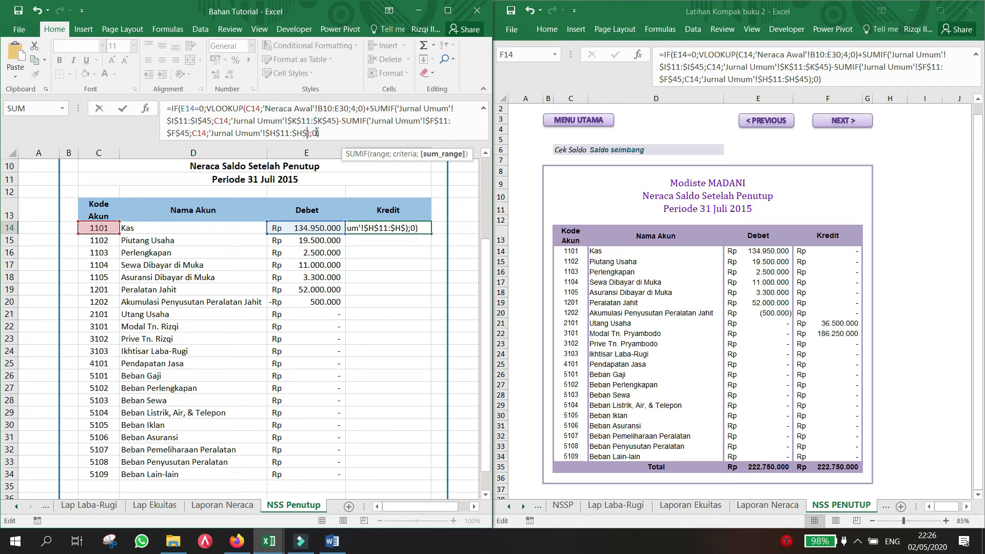
text(45)
key(Return)
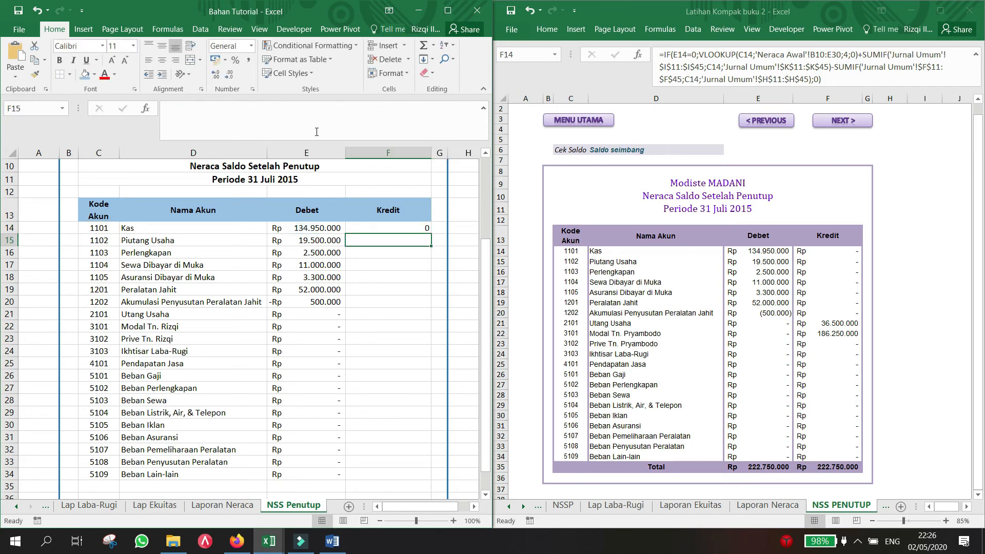
Fill the Kredit formula from F14 down to F34 and apply the Rp accounting number format to the filled cells.
click(382, 225)
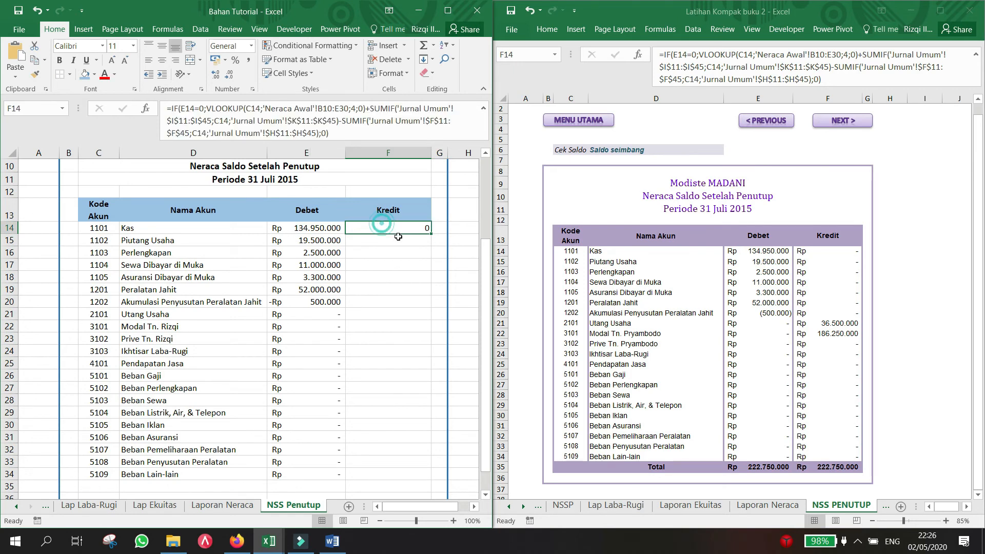
double_click(432, 235)
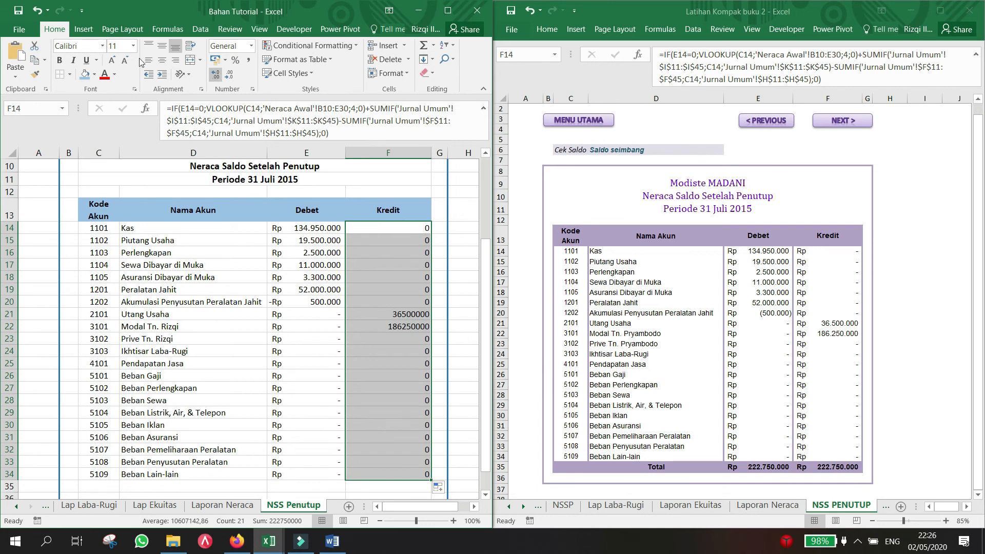
click(215, 60)
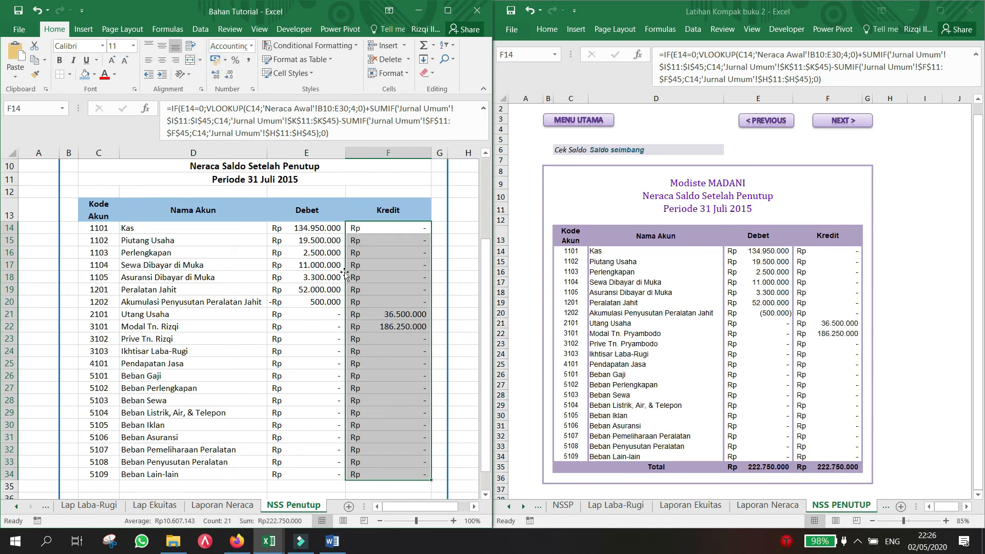
click(417, 291)
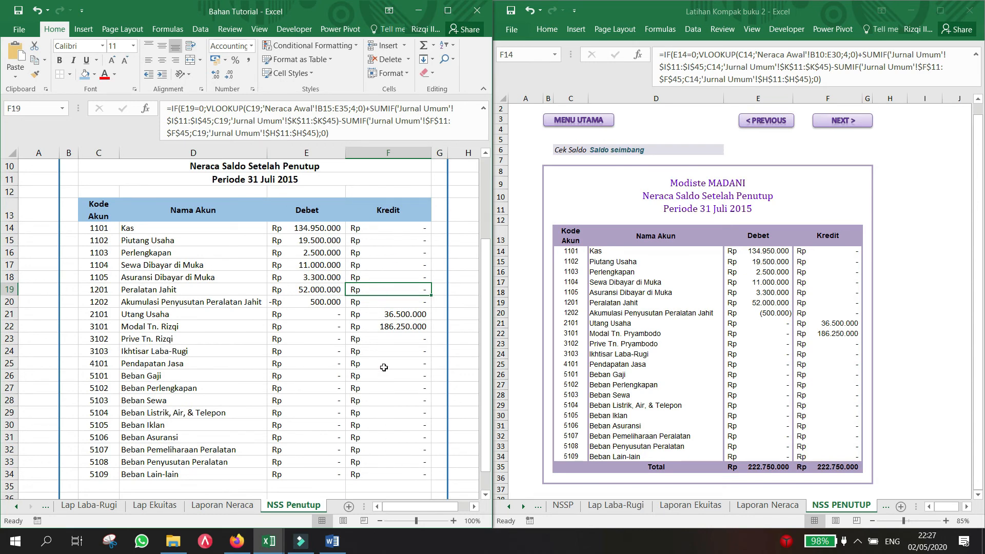
Shade C35:F35 with the light blue header fill and enter a bold, centred "Total" label in D35.
drag(105, 486, 426, 486)
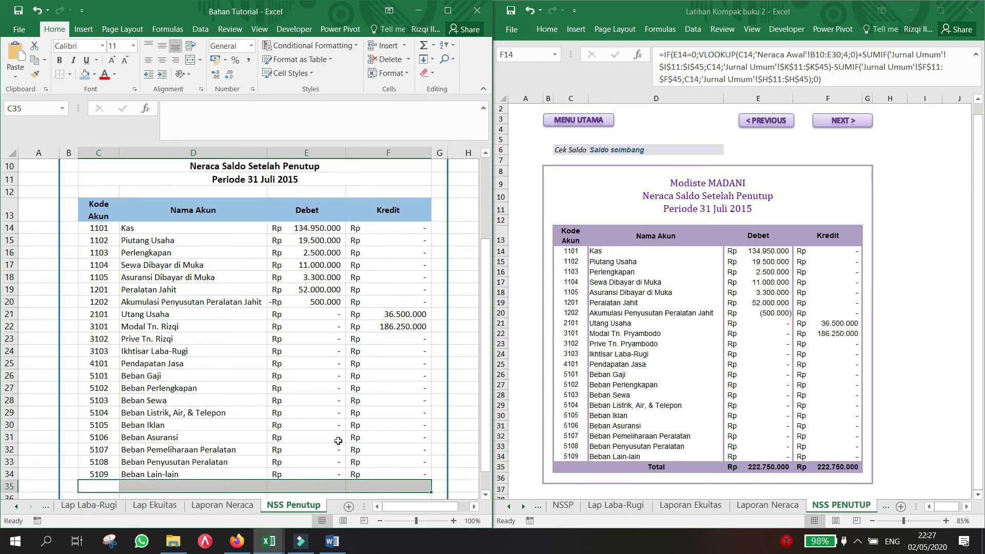
click(85, 75)
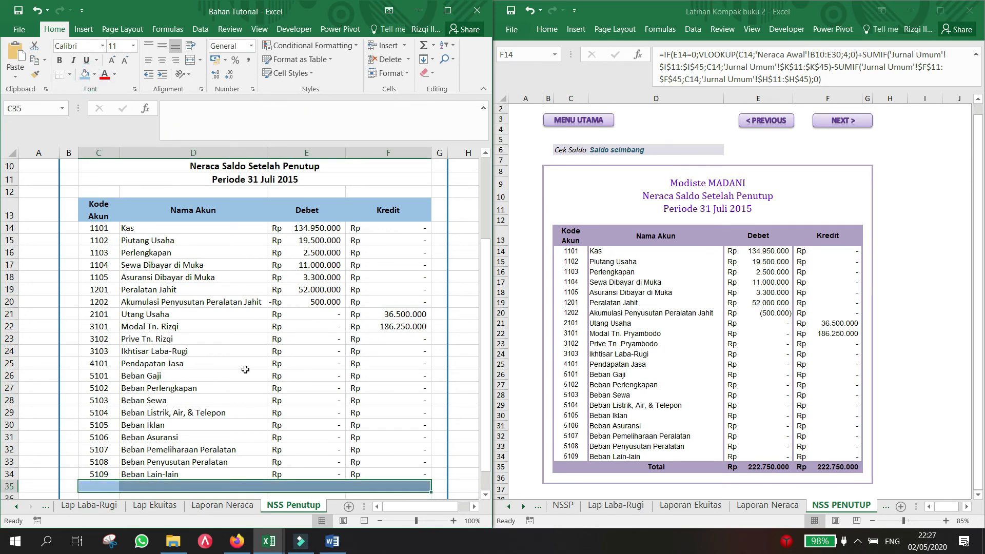
click(187, 487)
text(Total)
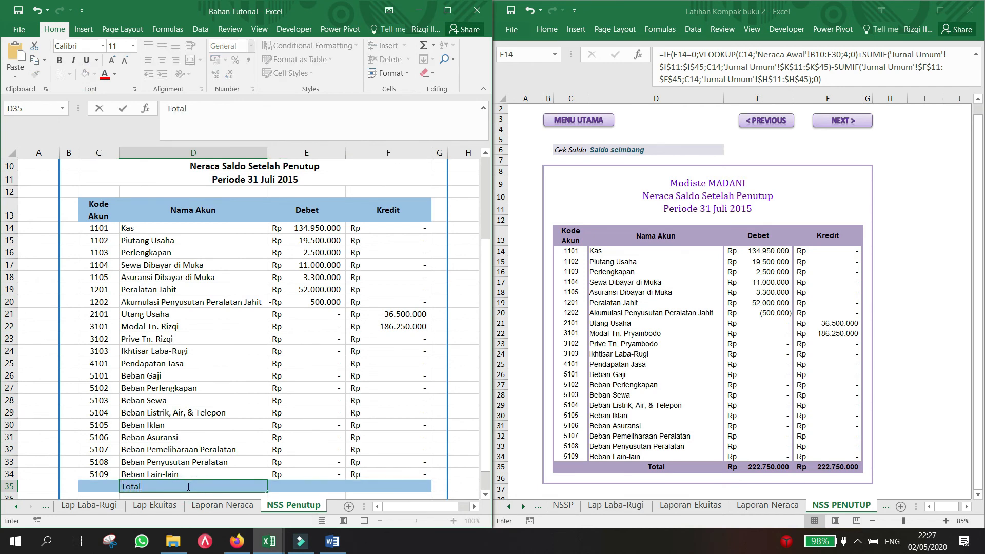
key(Return)
key(Up)
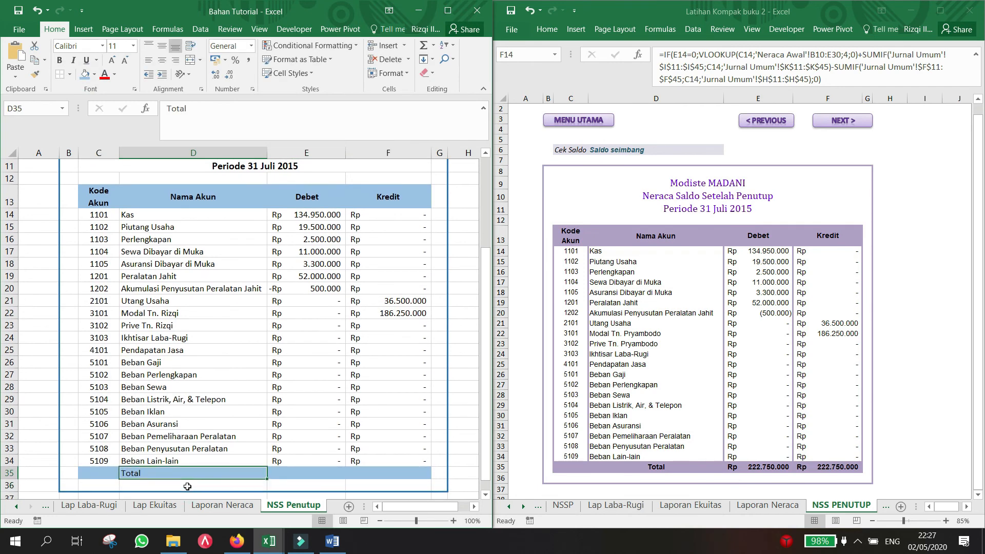
key(ctrl+b)
click(163, 68)
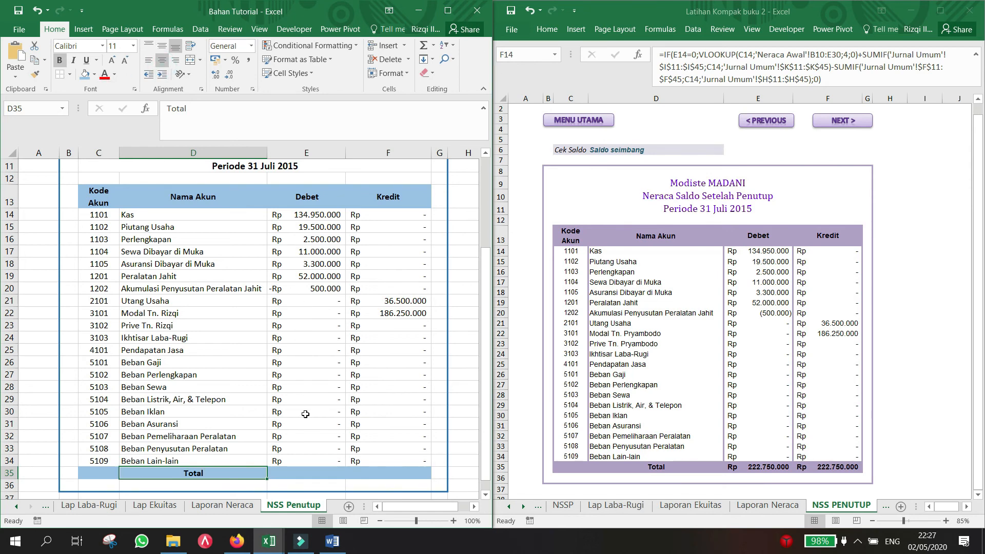
Total the Debet column in E35 with =SUM(E14:E34) and copy the formula across to F35 for Kredit.
click(301, 471)
text(=sum)
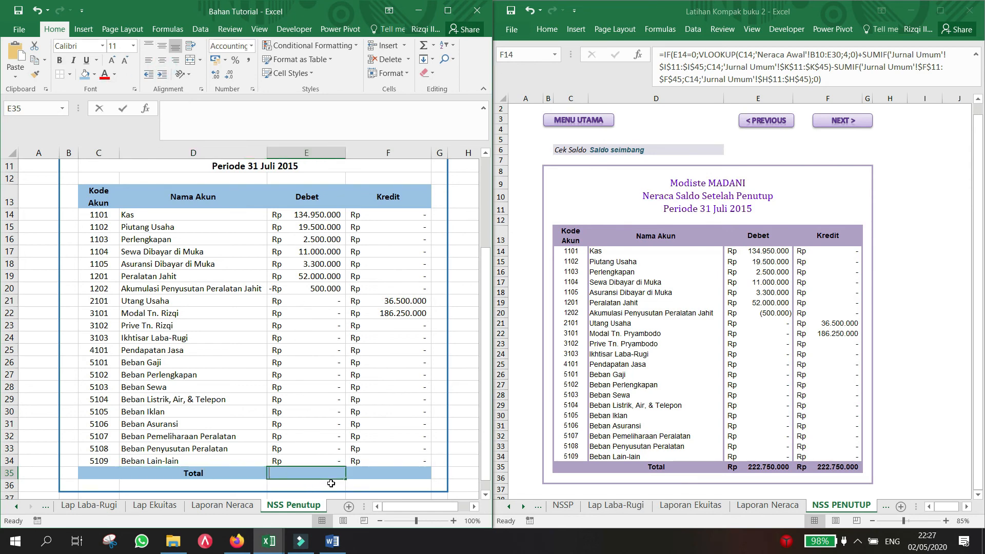
text(()
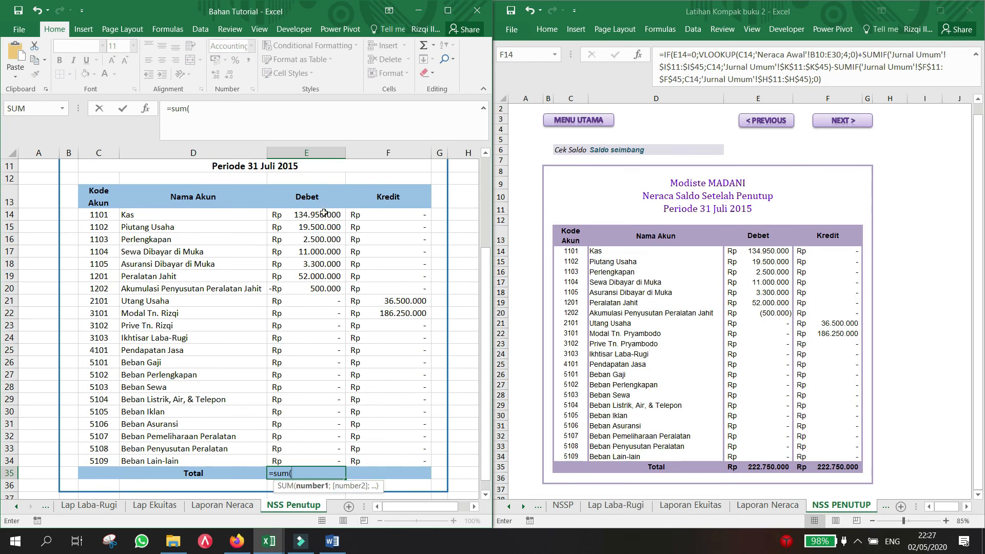
drag(323, 213, 320, 462)
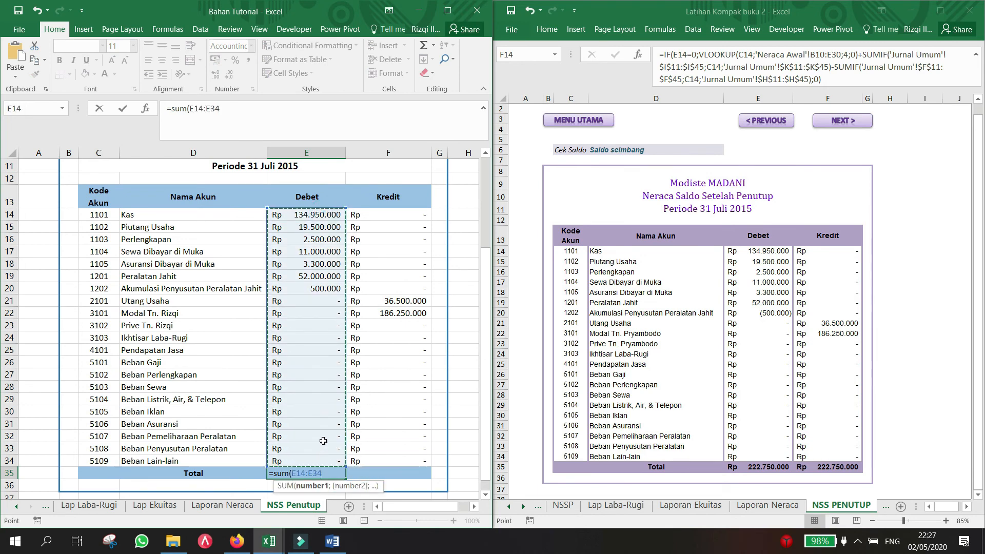
key(Return)
click(329, 473)
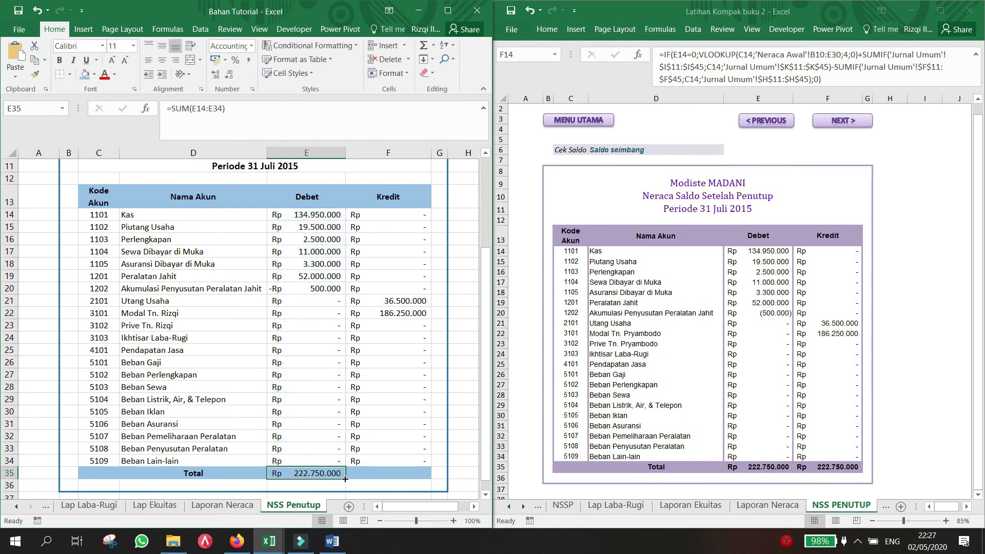
drag(343, 478, 411, 475)
click(413, 410)
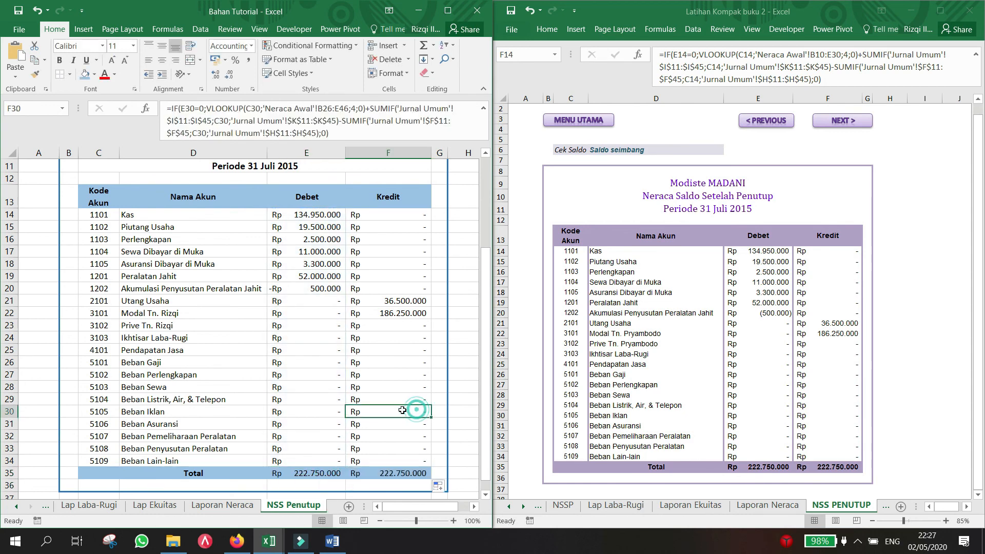
Apply the light blue fill to the Cek Saldo label and its result in B6:D6, centring the result in D6.
scroll(354, 382, up, 3)
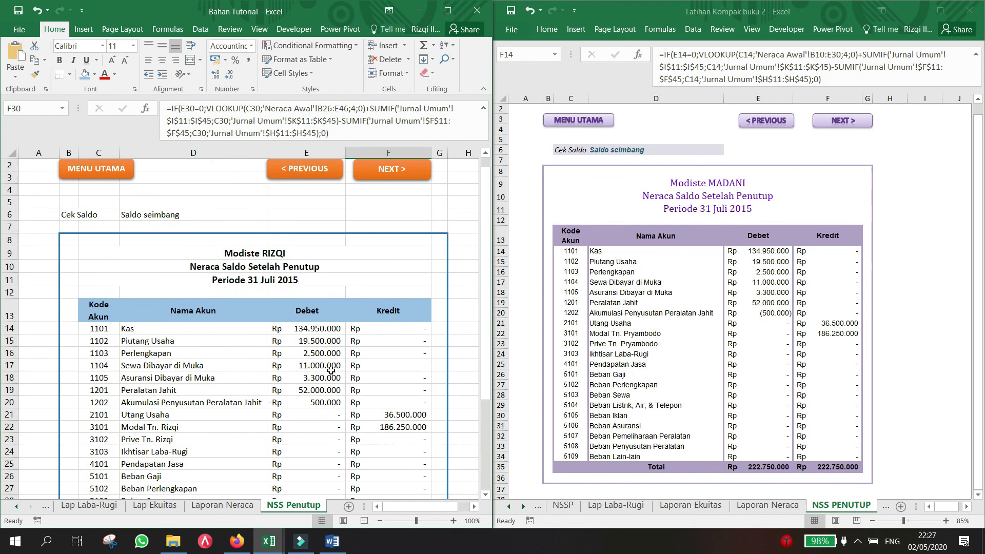
click(185, 215)
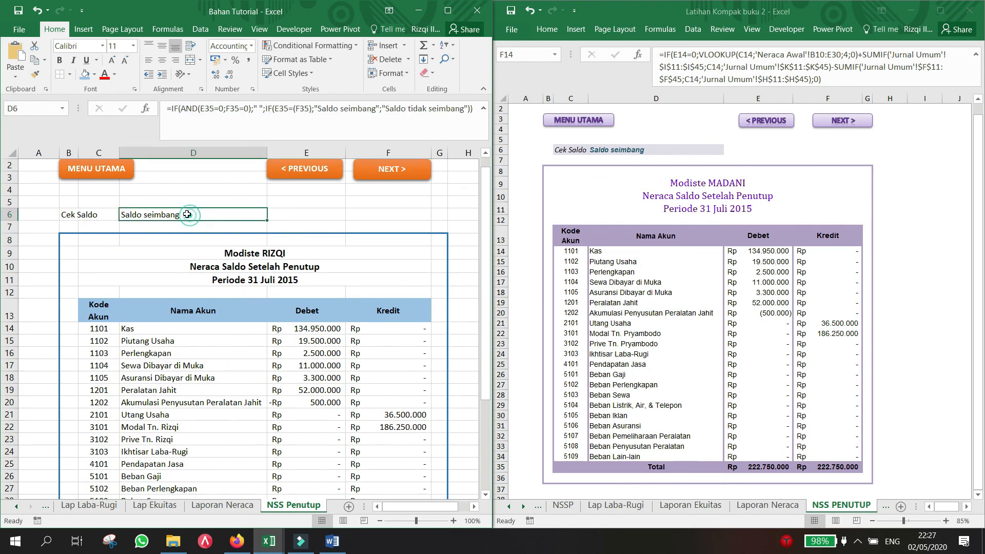
click(84, 74)
click(161, 60)
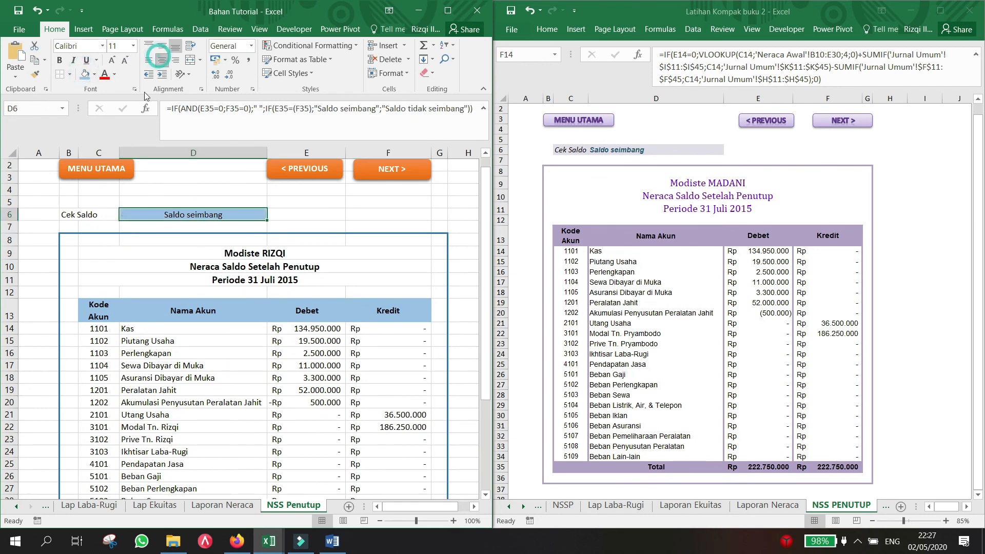
click(83, 216)
drag(67, 212, 82, 214)
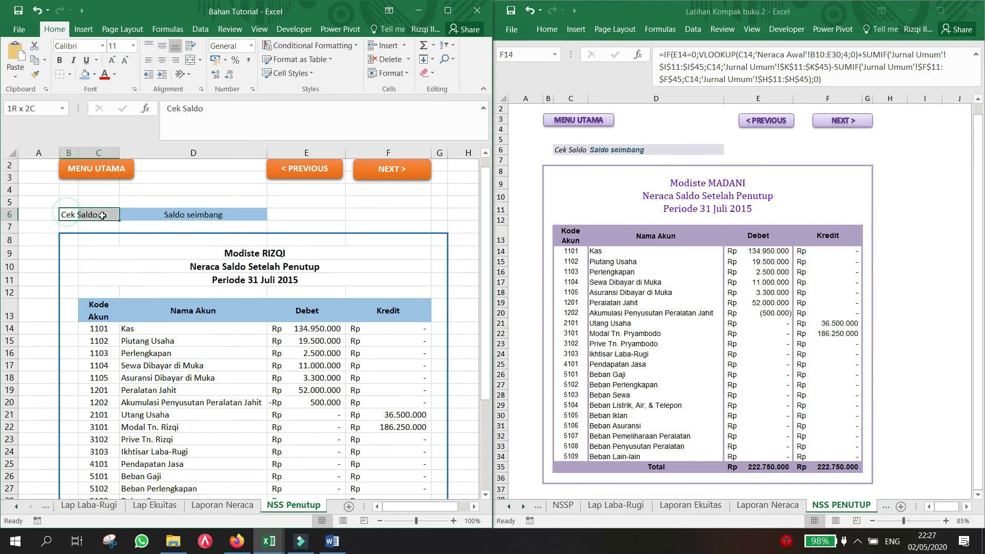
click(85, 75)
click(225, 311)
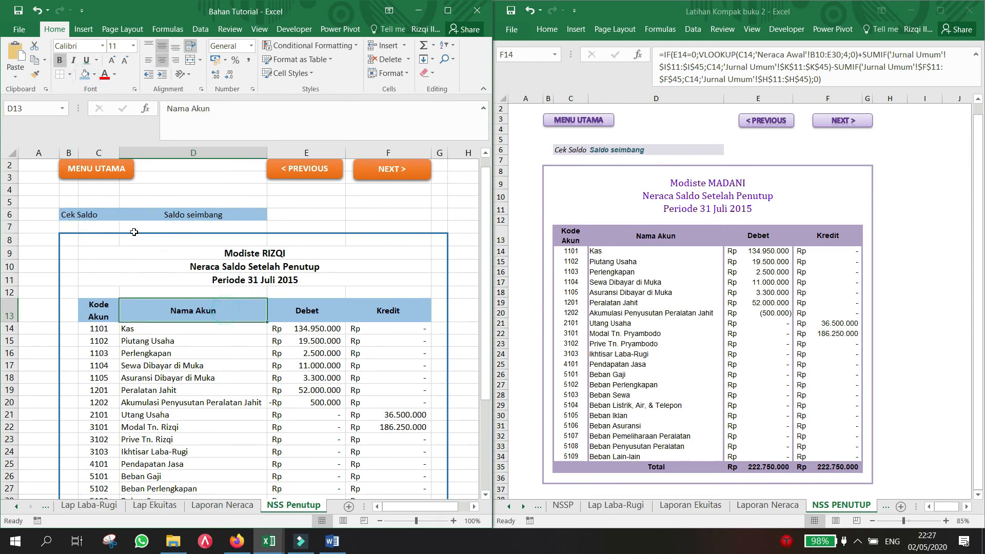
click(186, 398)
scroll(190, 398, down, 3)
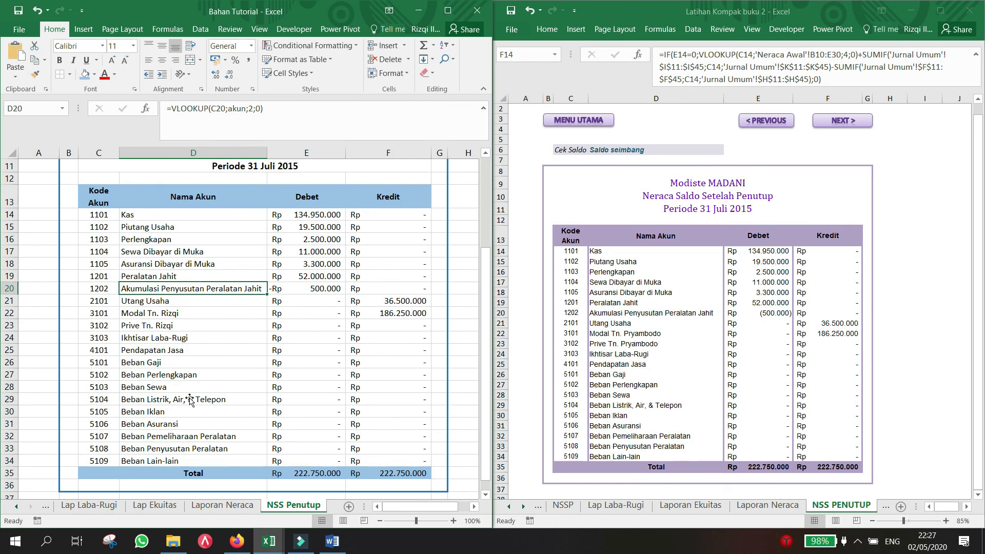
scroll(200, 413, up, 2)
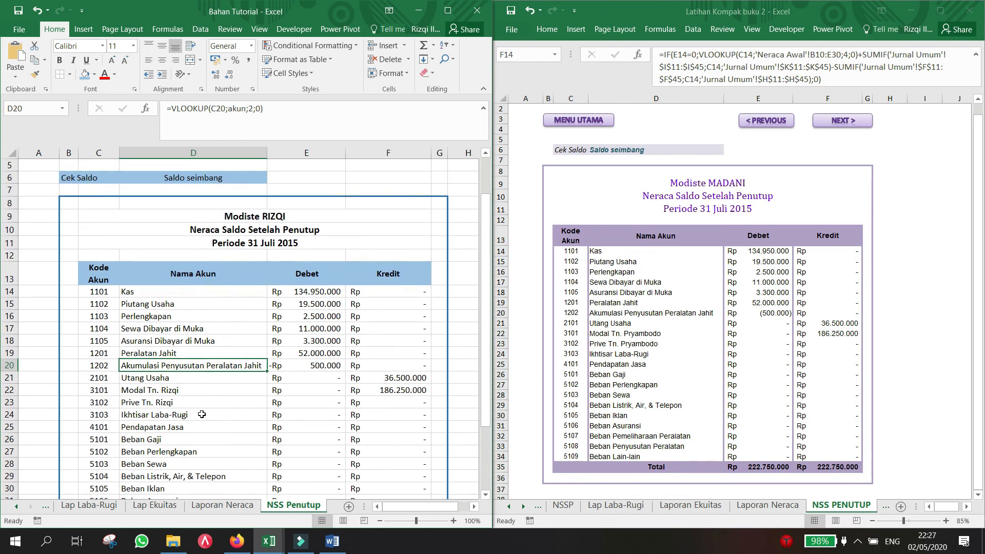